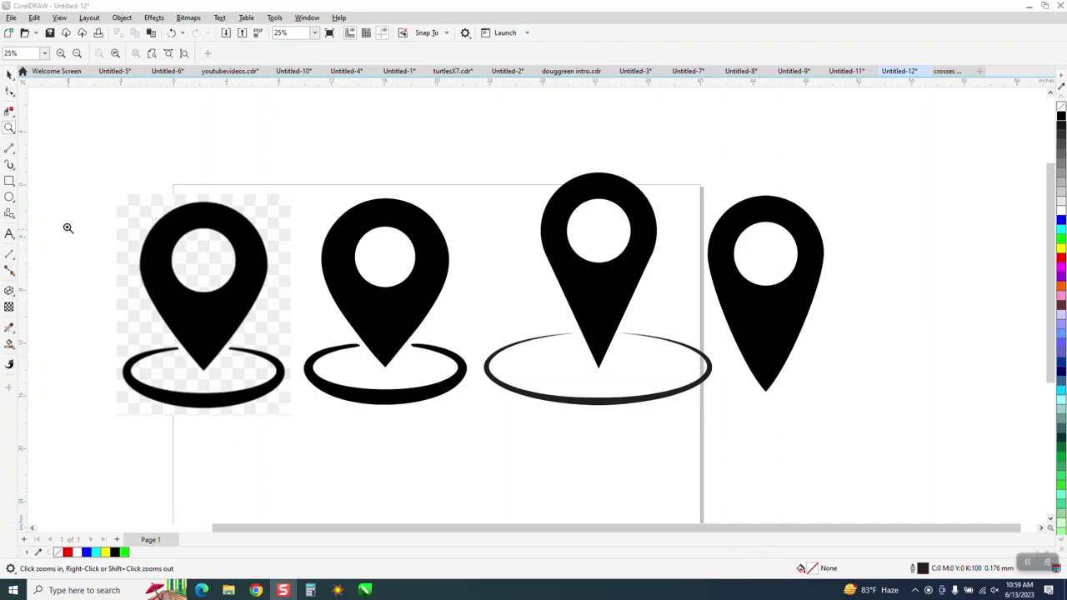
- Draw a teardrop common shape above the pins, then delete it
left_click(9, 129)
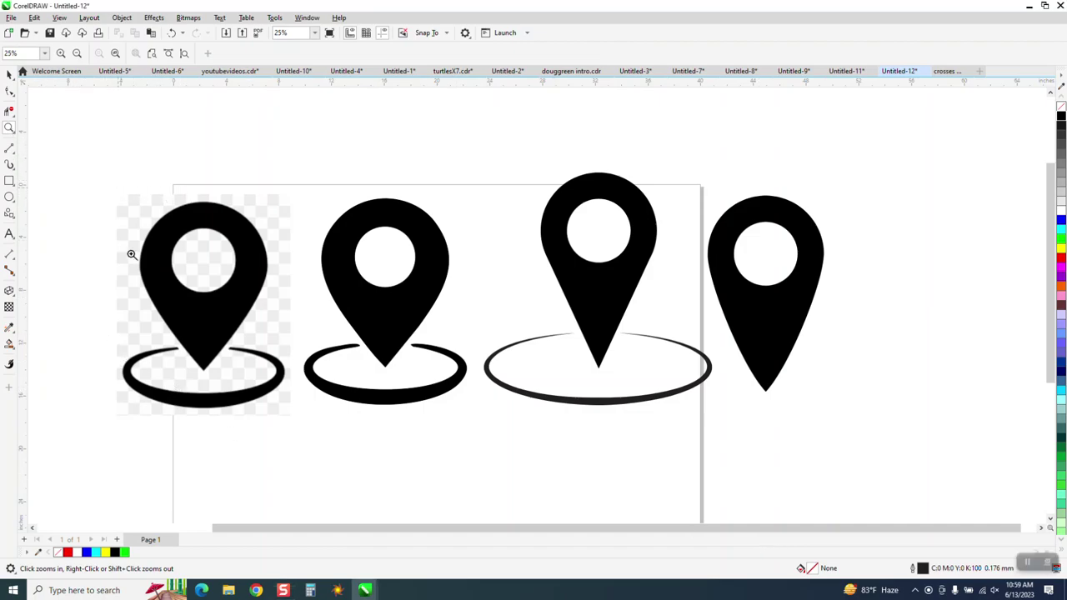
scroll(305, 416, "up", 2)
scroll(276, 400, "down", 3)
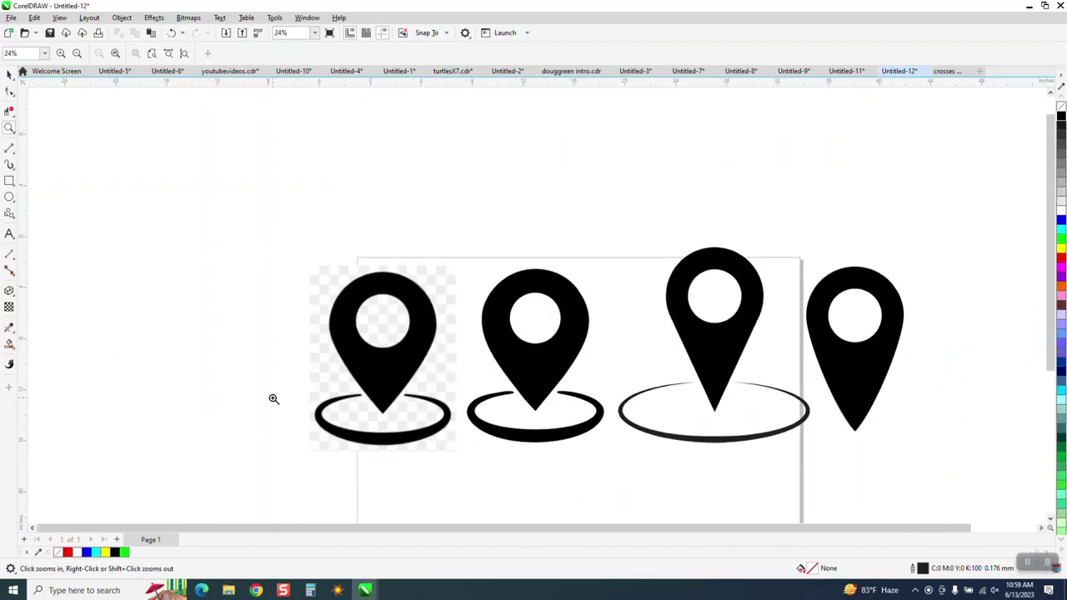
scroll(273, 399, "down", 1)
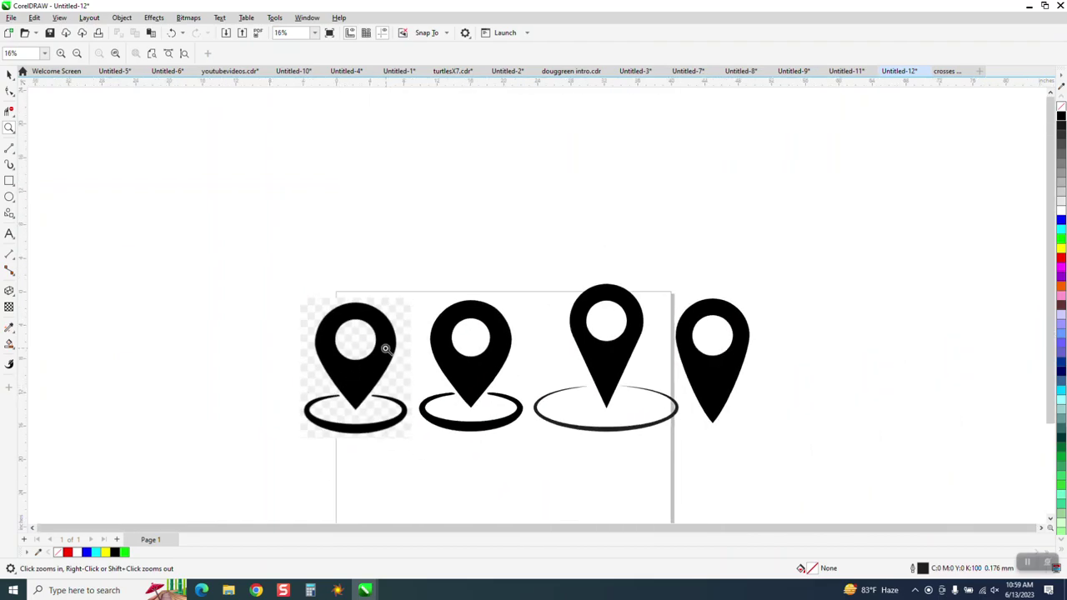
left_click(9, 74)
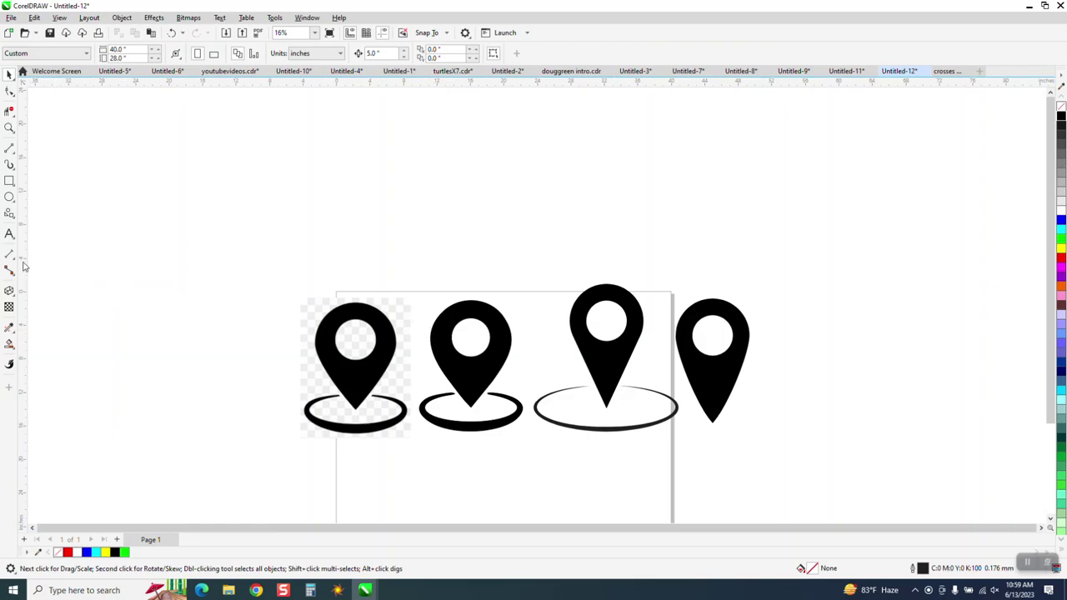
left_click(9, 213)
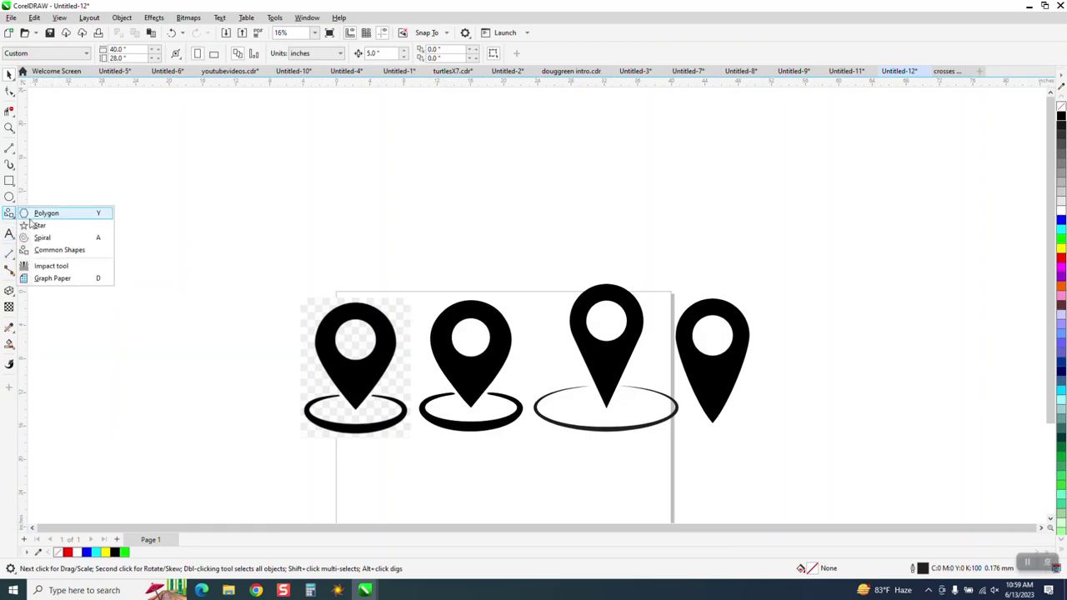
left_click(94, 251)
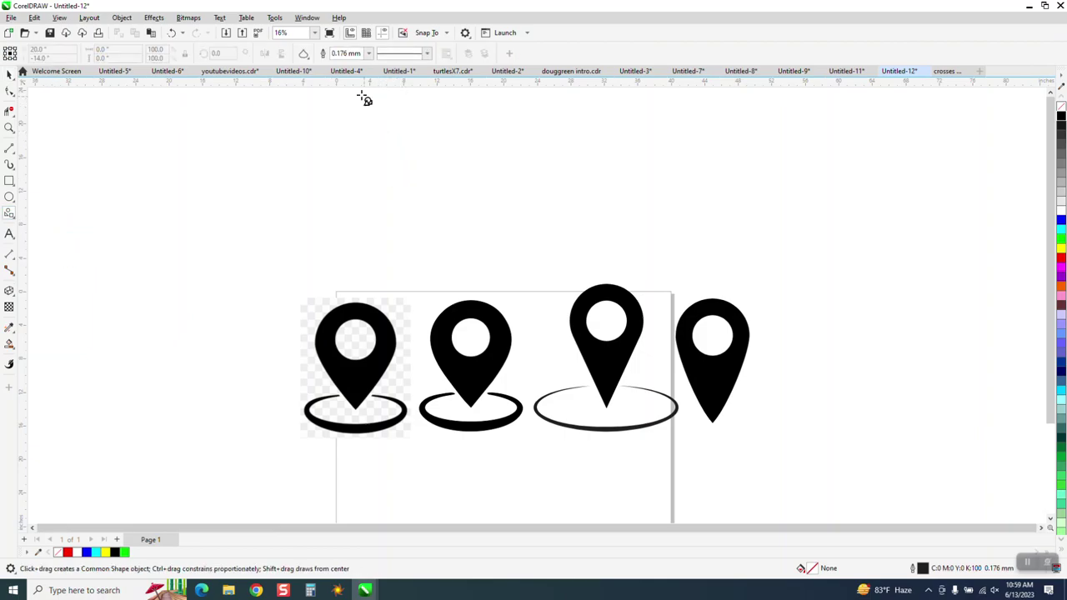
left_click(305, 55)
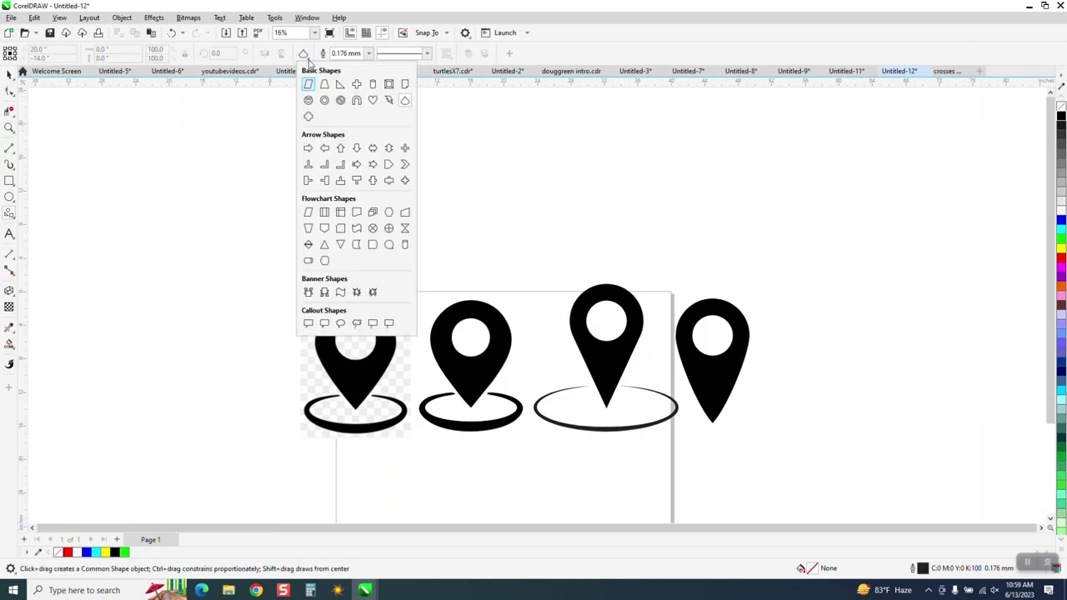
left_click(406, 101)
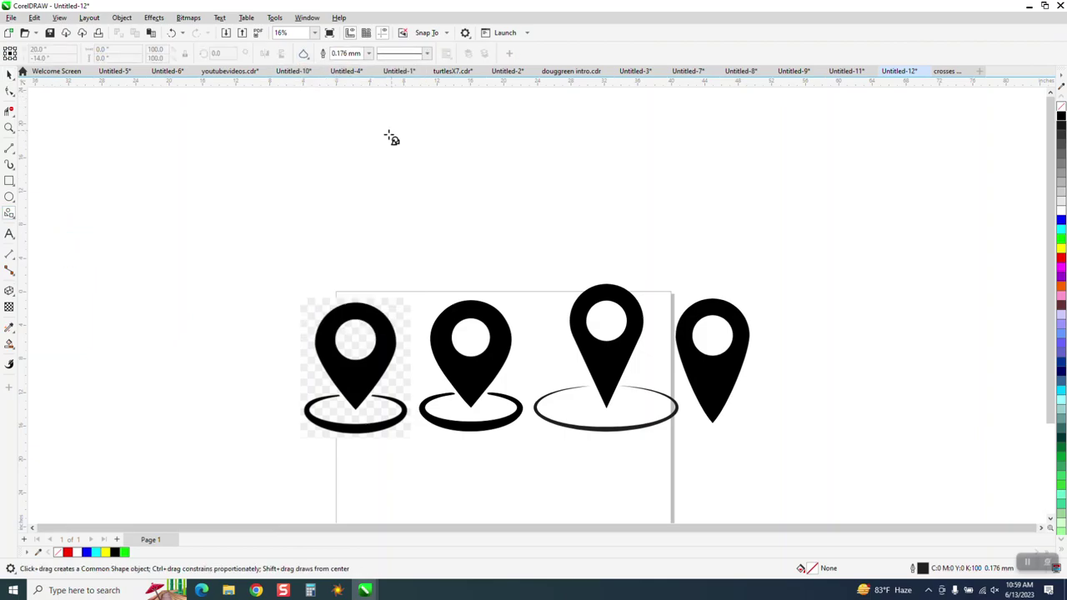
mouse_move(315, 165)
left_mouse_down()
mouse_move(315, 213)
mouse_move(245, 279)
left_mouse_up()
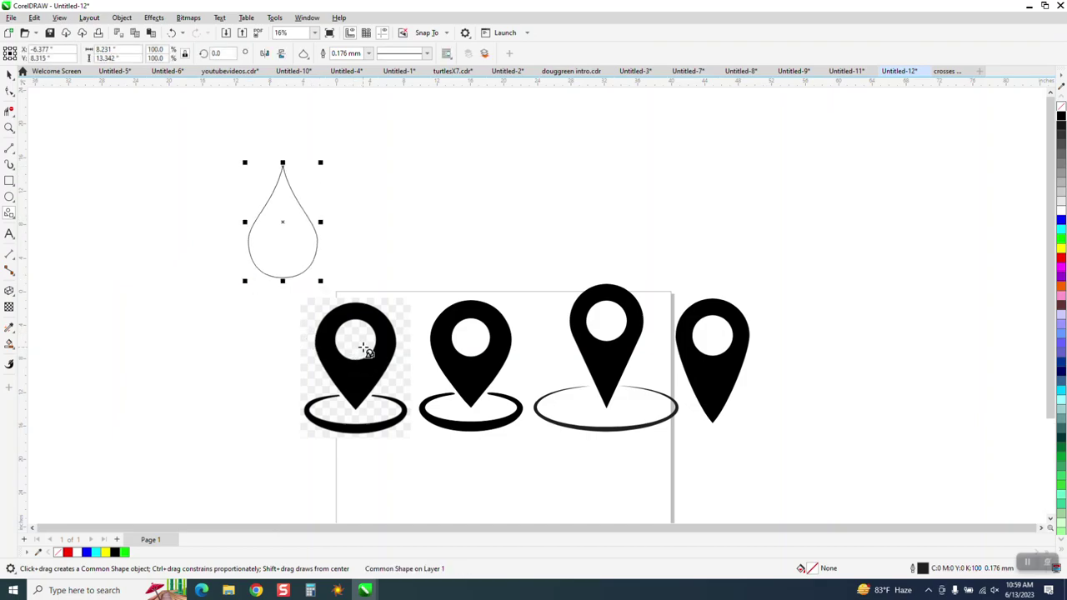
key("Delete")
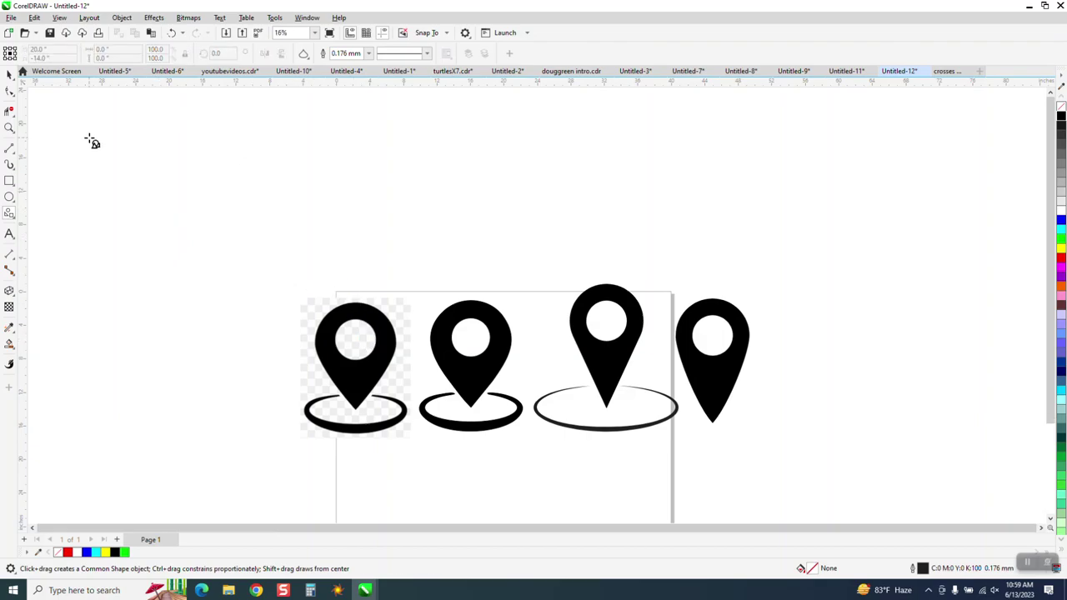
- Shrink the first pin image to about 25% off-page and place an Outline Clipart trace beside it
left_click(9, 74)
left_click_drag(401, 340, 388, 176)
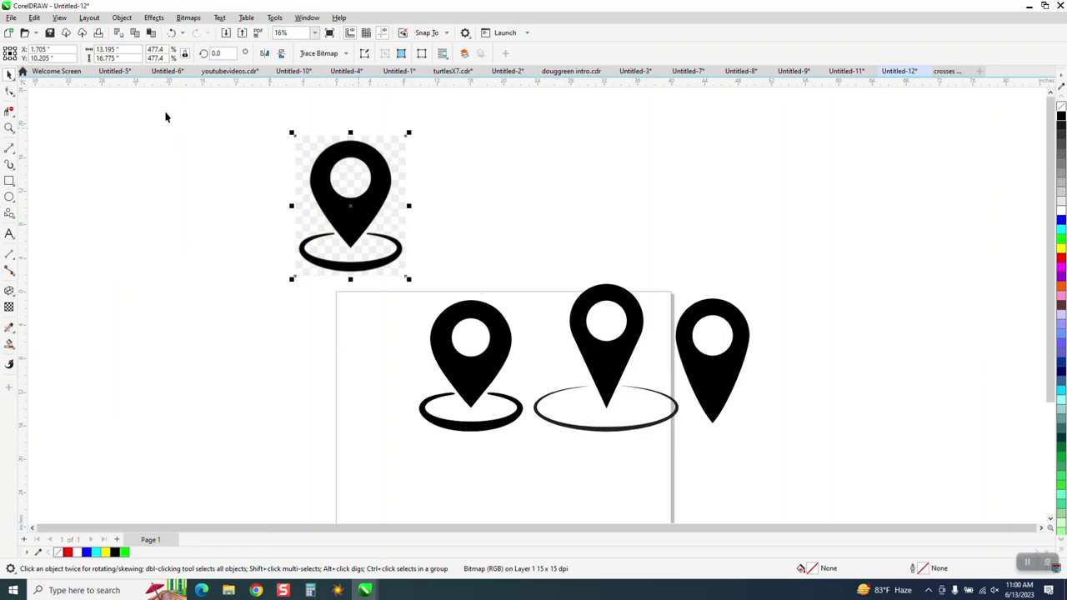
left_click_drag(408, 132, 335, 188)
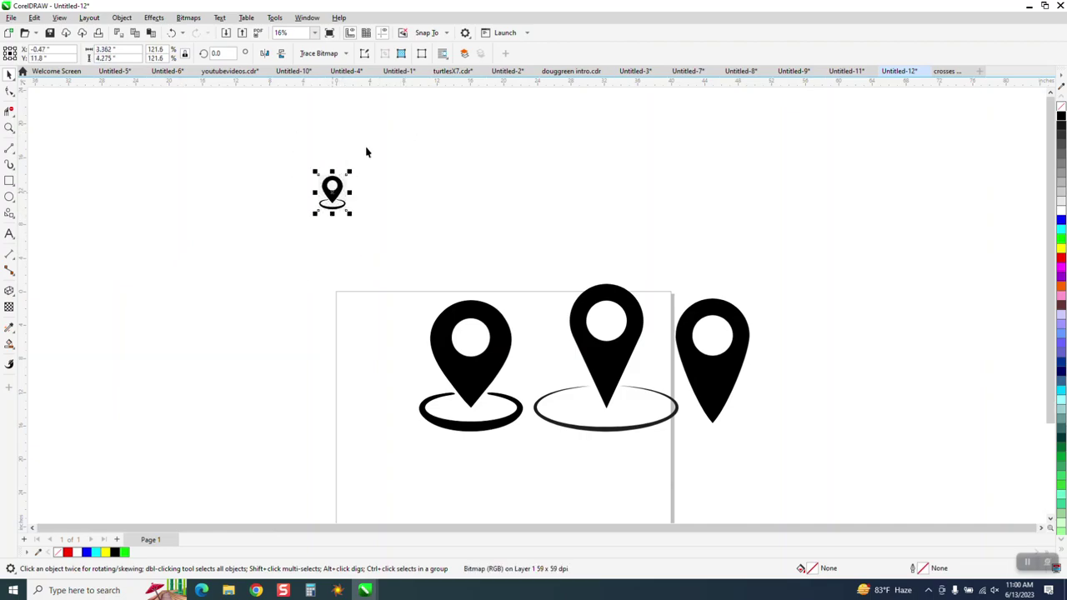
left_click(347, 55)
mouse_move(341, 98)
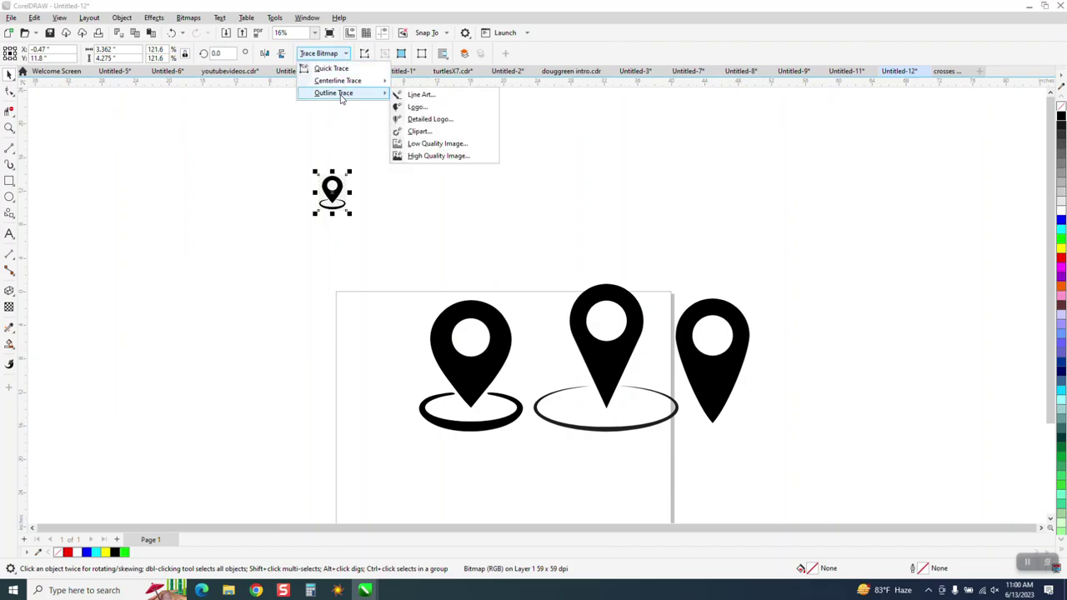
left_click(418, 131)
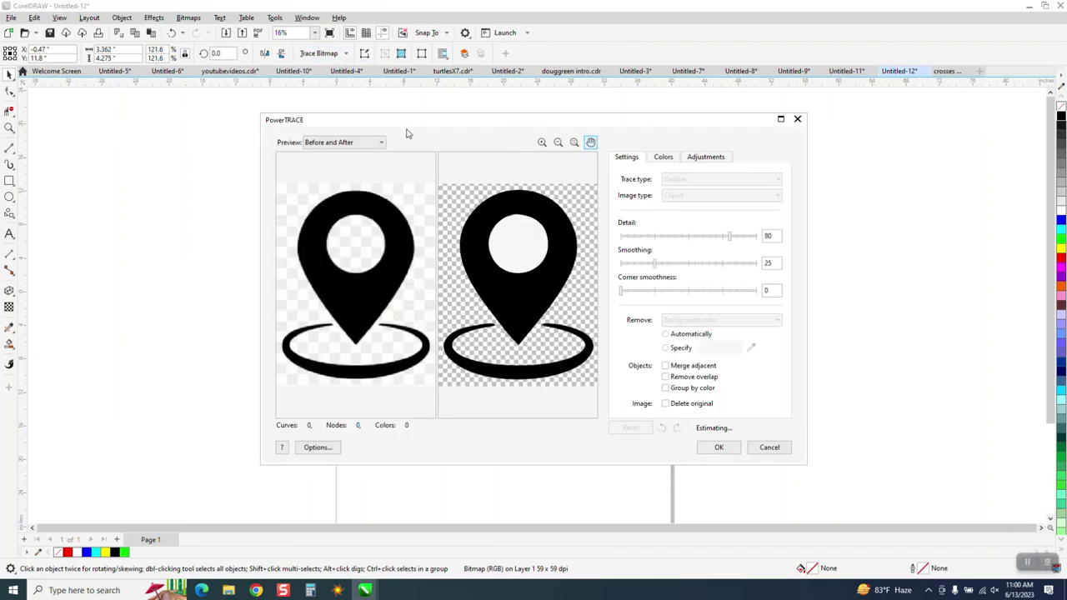
left_click(718, 447)
left_click_drag(353, 195, 382, 191)
left_click(9, 127)
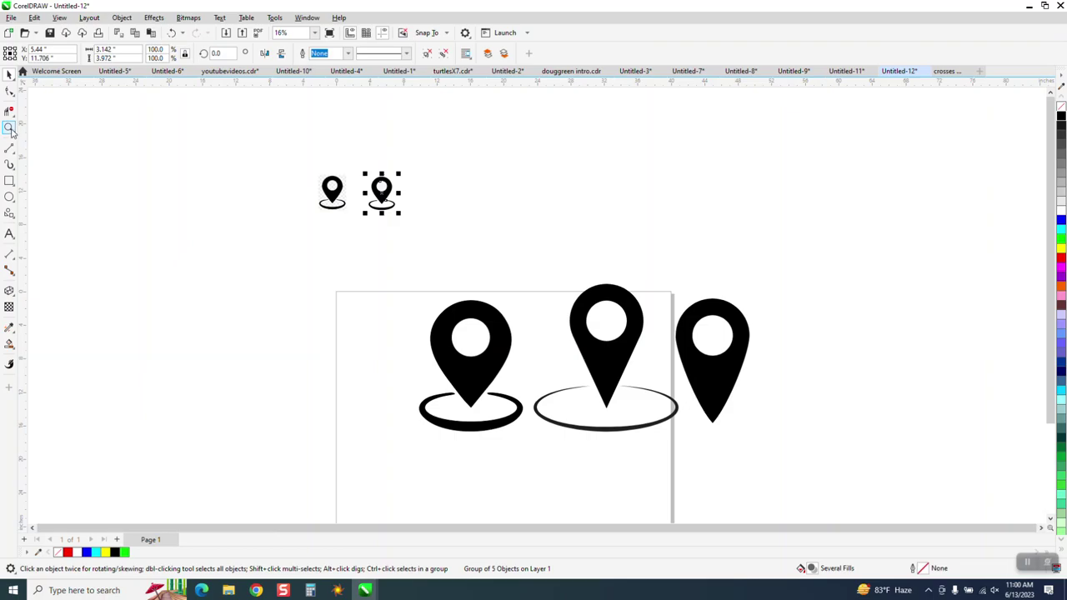
left_click_drag(306, 175, 451, 222)
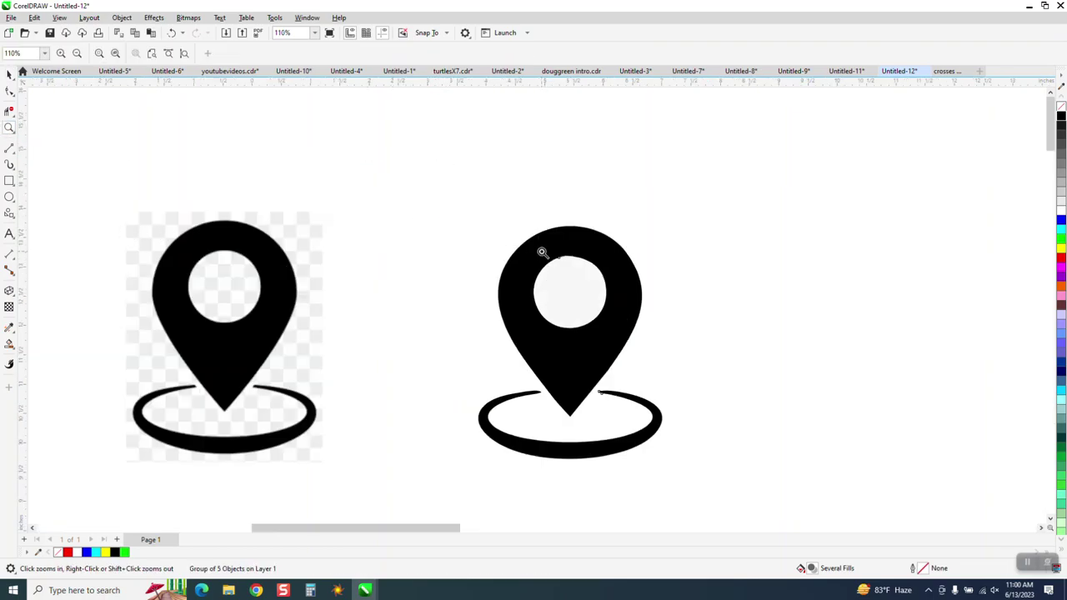
left_click_drag(543, 252, 602, 287)
right_click(509, 332)
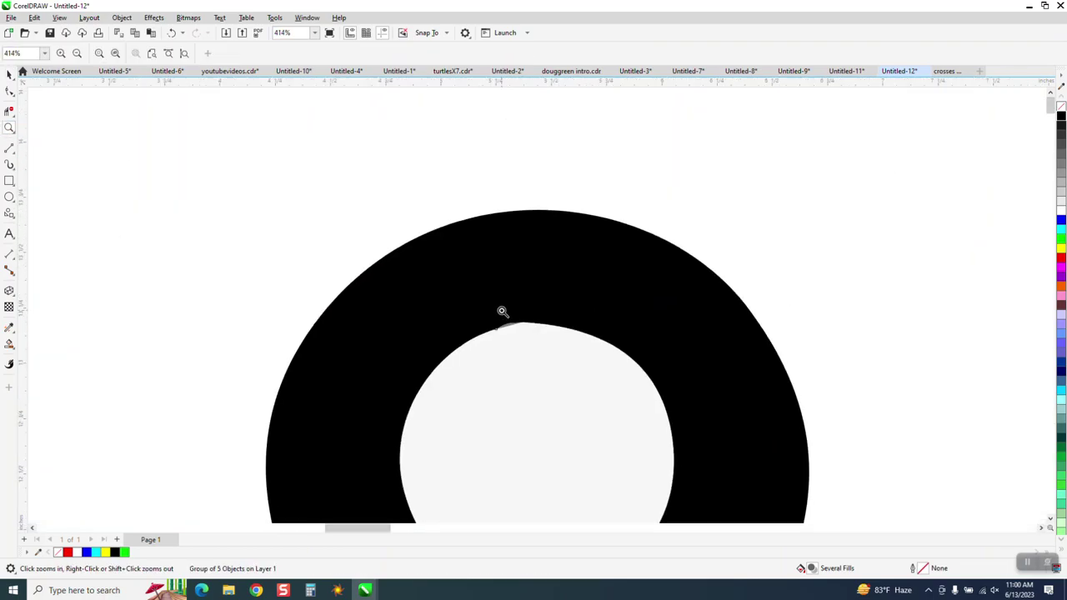
right_click(500, 309)
right_click(496, 308)
left_click_drag(517, 418, 646, 481)
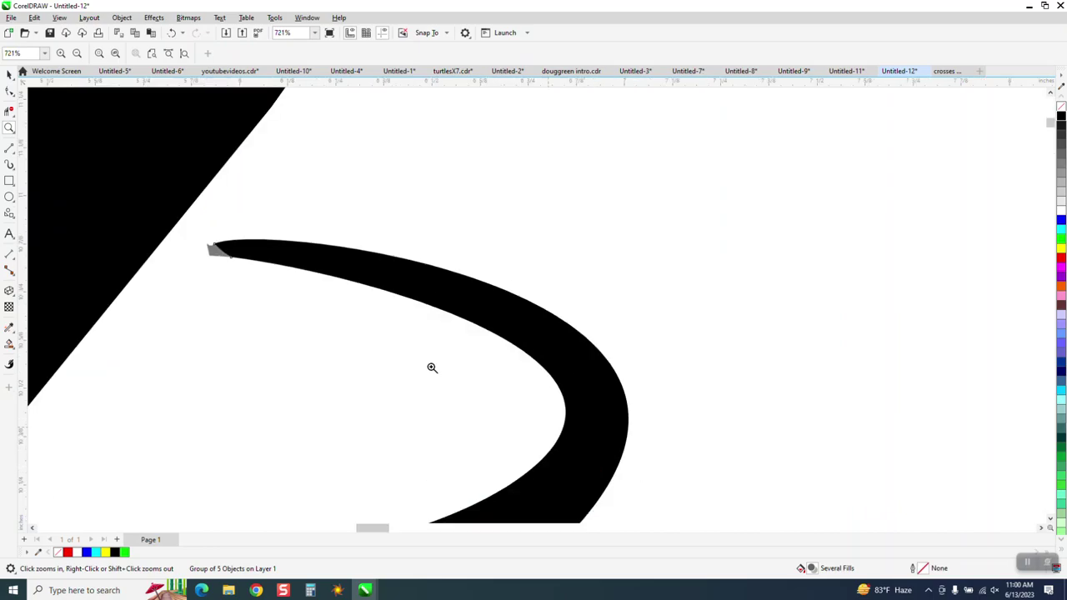
right_click(248, 269)
right_click(277, 234)
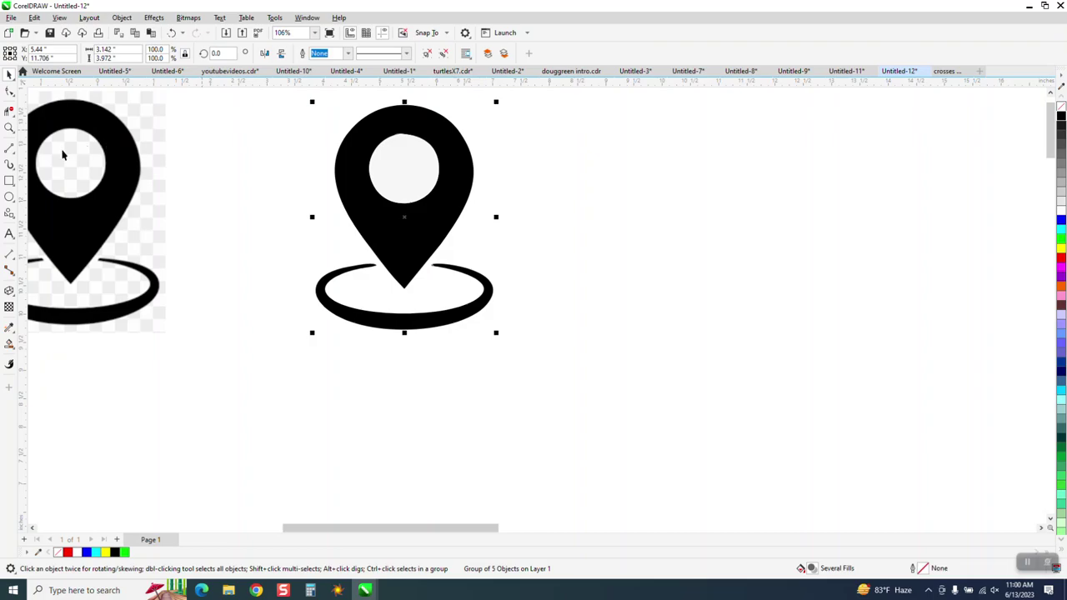
left_click(9, 180)
- Draw a yellow-filled rectangle around the traced pin and send it behind the pin
left_click_drag(273, 99, 564, 349)
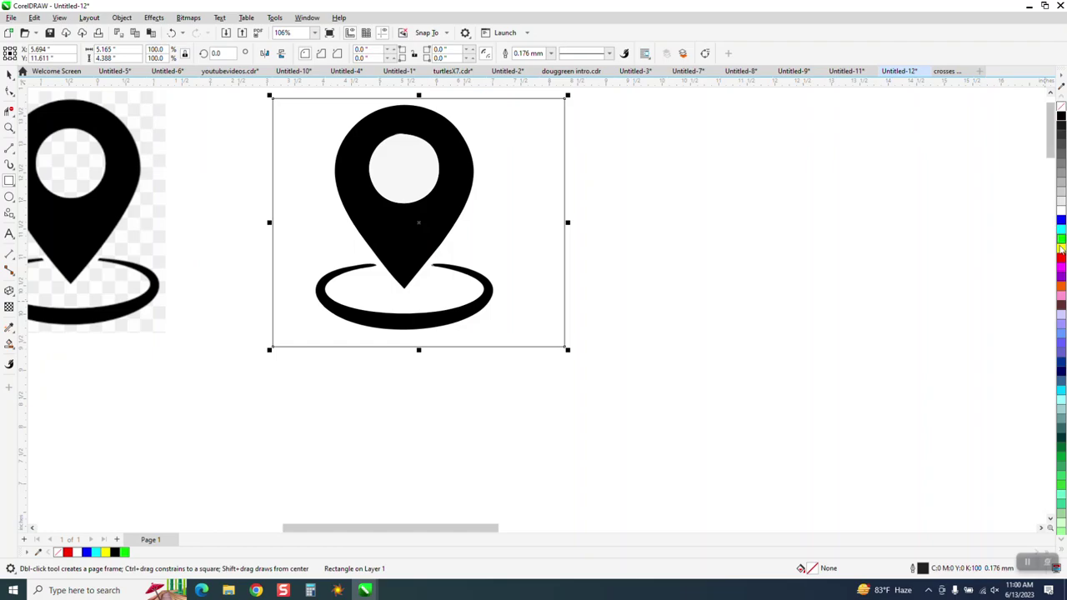
left_click(1061, 248)
left_click(122, 17)
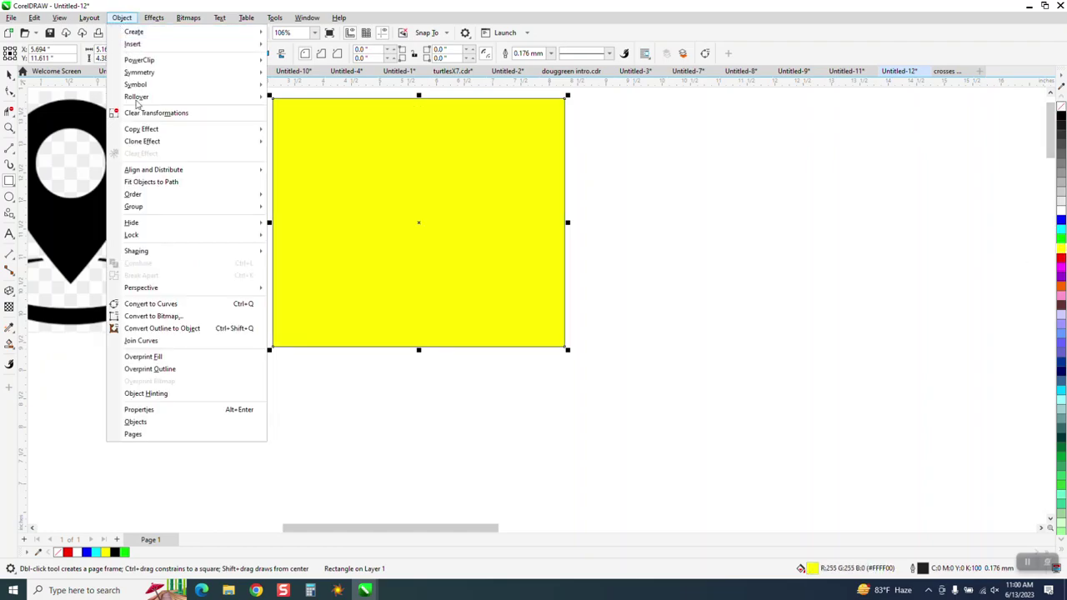
mouse_move(192, 194)
left_click(349, 214)
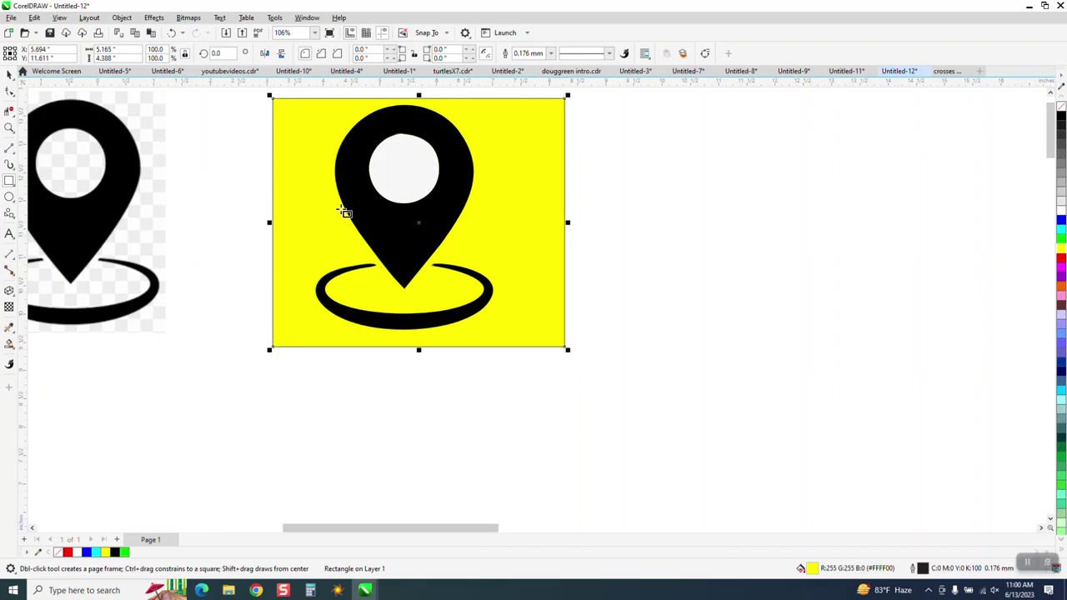
- Ungroup the traced pin and delete its white inner circle to open the hole
left_click(9, 75)
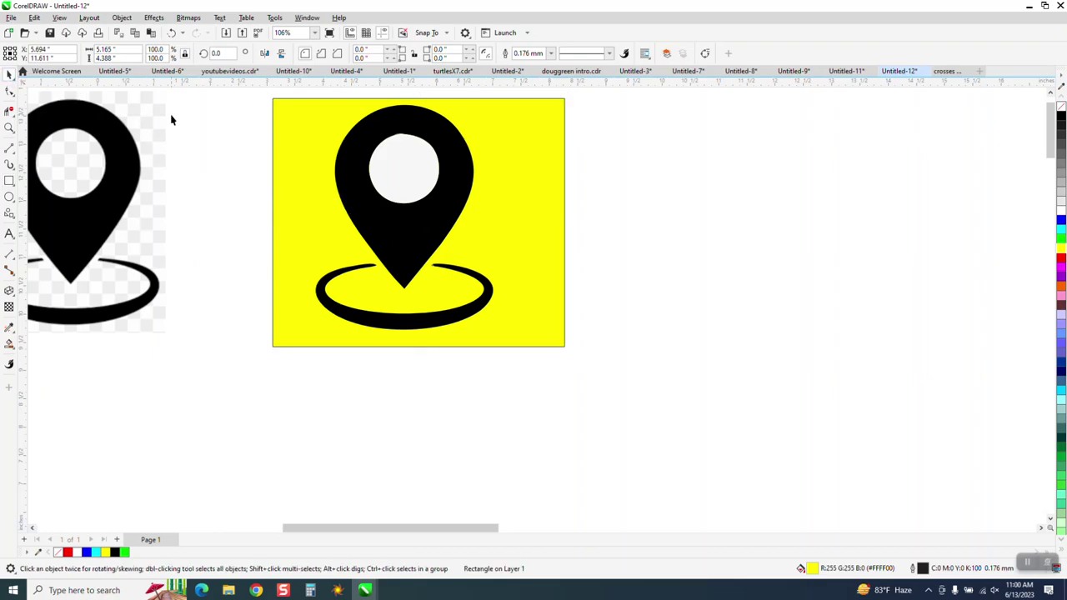
left_click(403, 156)
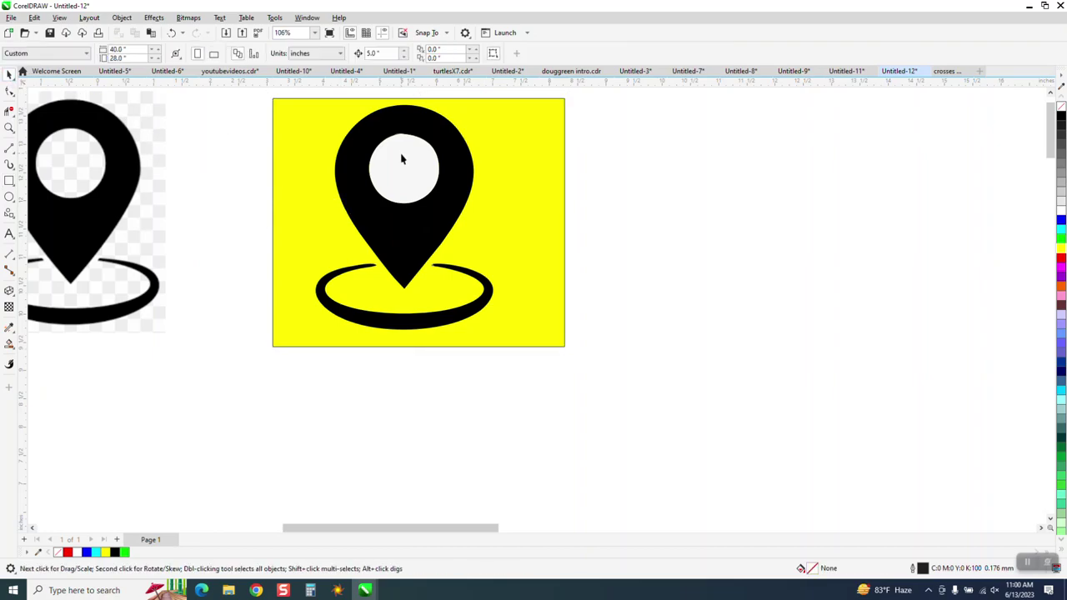
left_click(120, 18)
mouse_move(178, 210)
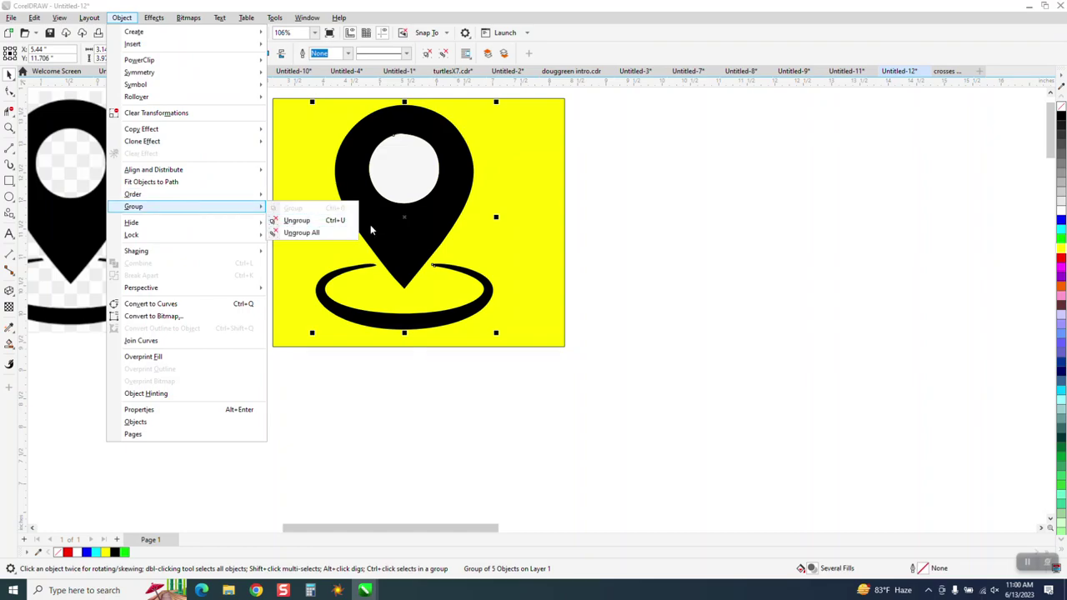
left_click(329, 229)
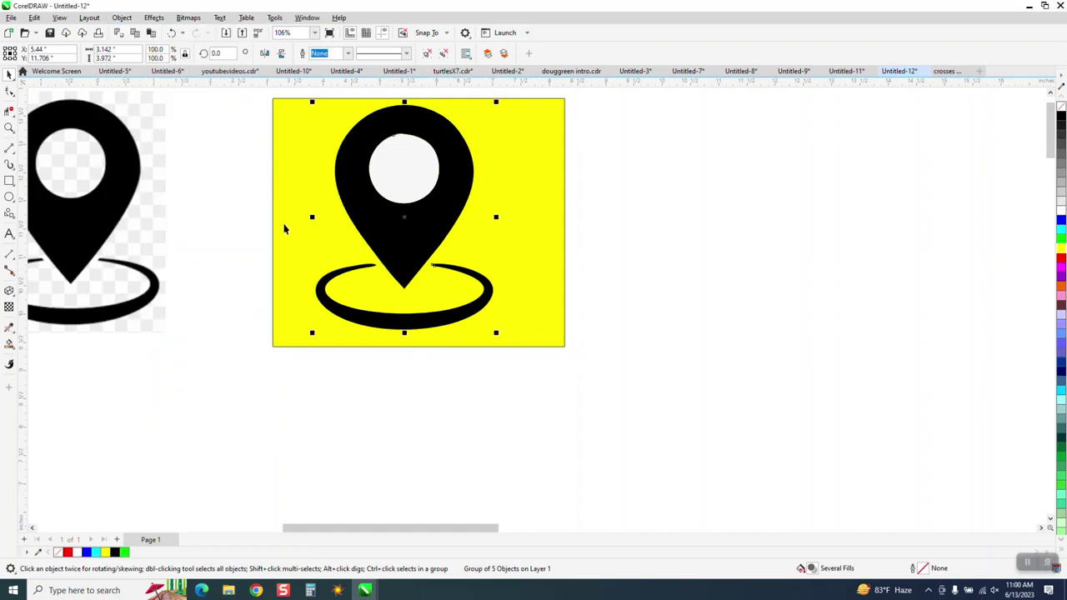
left_click(385, 172)
key("Delete")
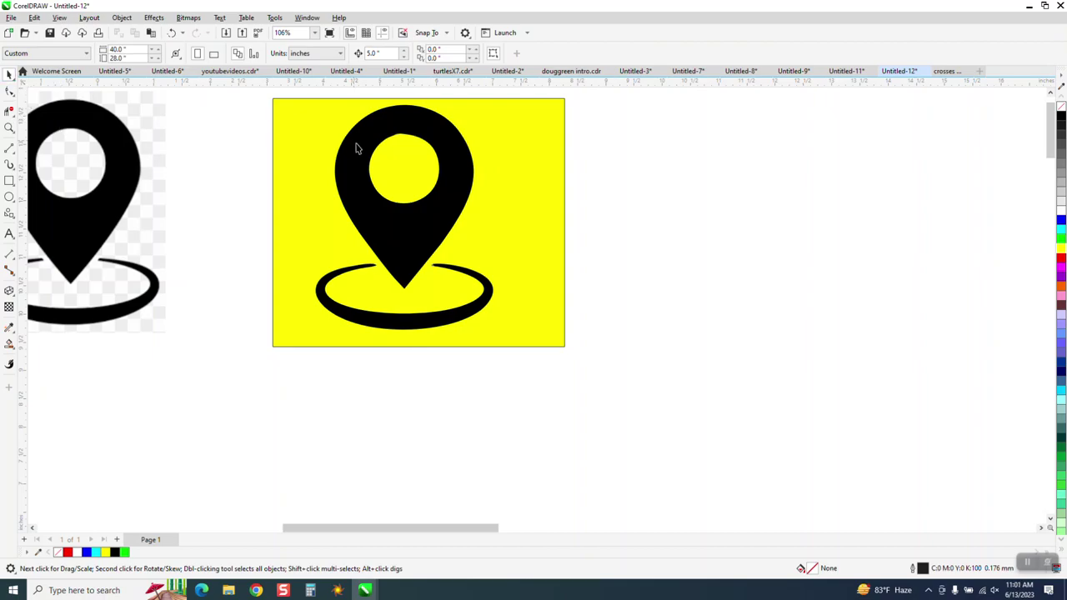
- Zoom in on the pin's tip to check the stray grey piece by the ring, then zoom back out
left_click(9, 127)
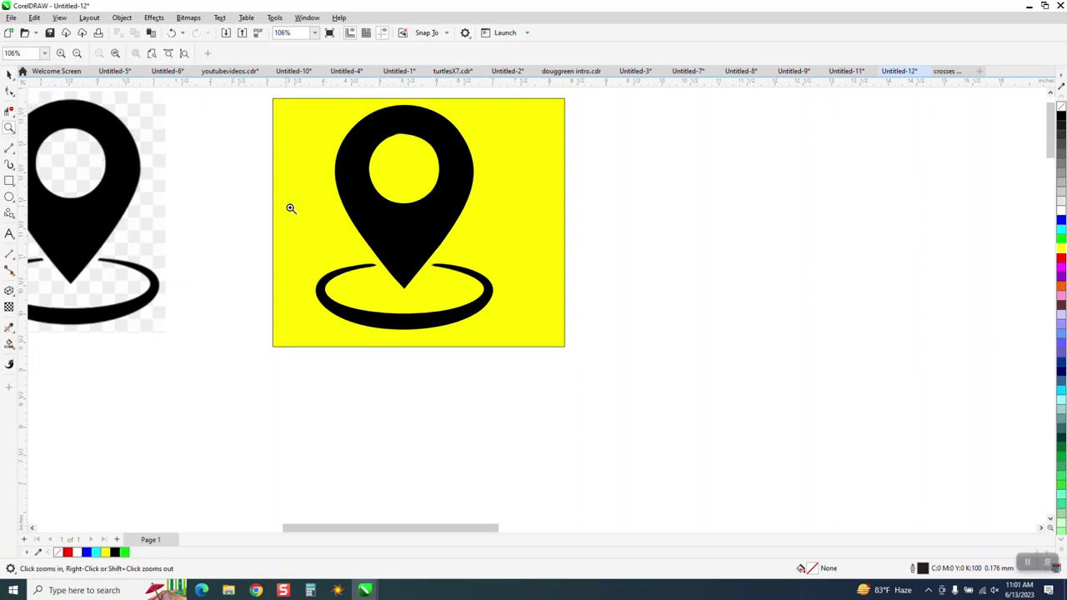
left_click_drag(360, 238, 454, 283)
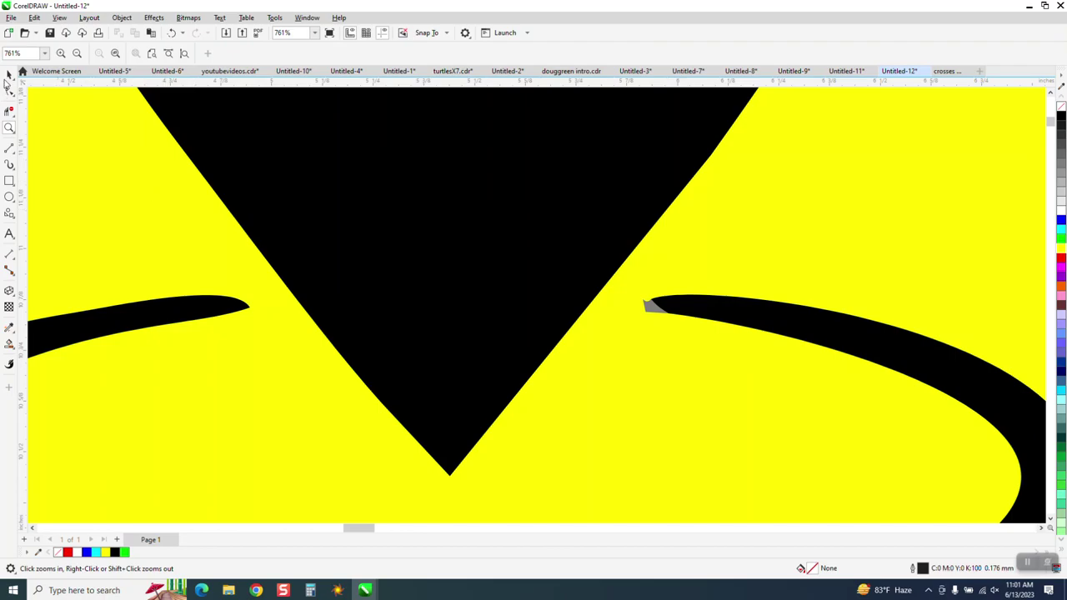
left_click(8, 75)
left_click(655, 309)
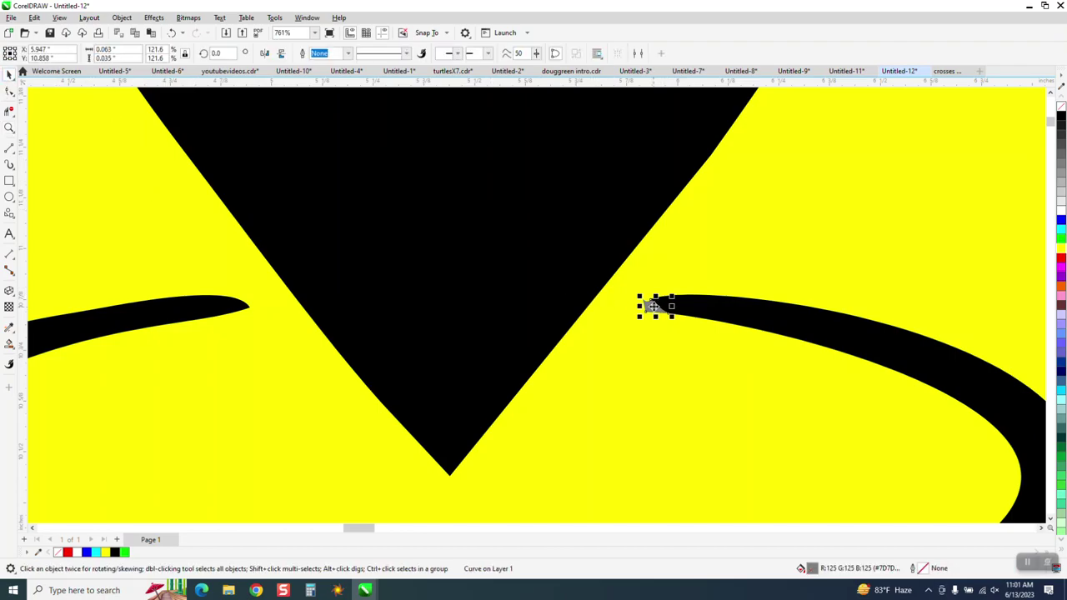
key("Escape")
scroll(621, 355, "down", 1)
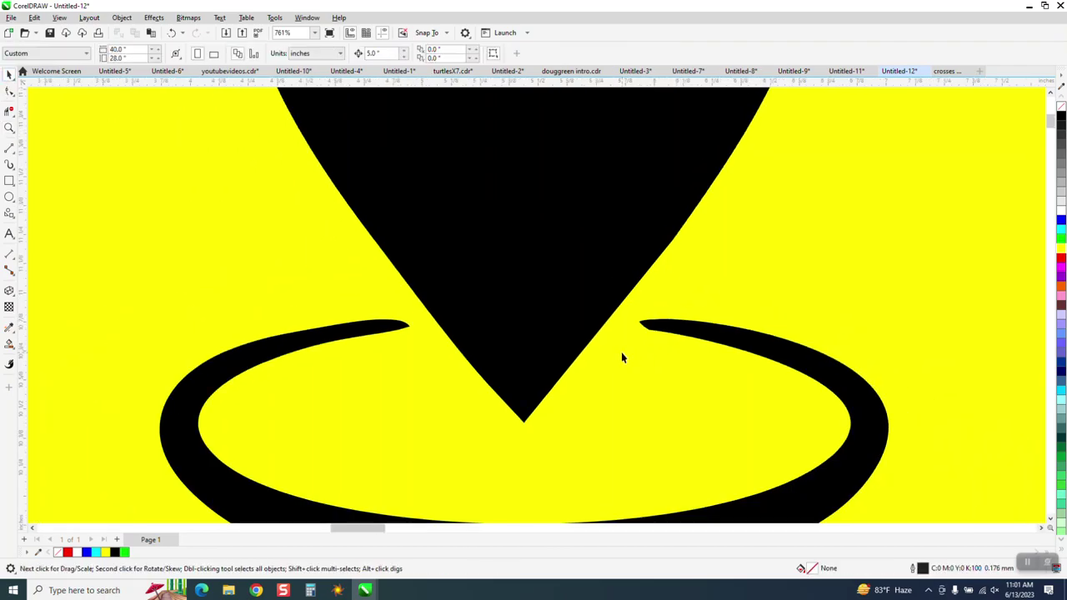
scroll(621, 358, "down", 4)
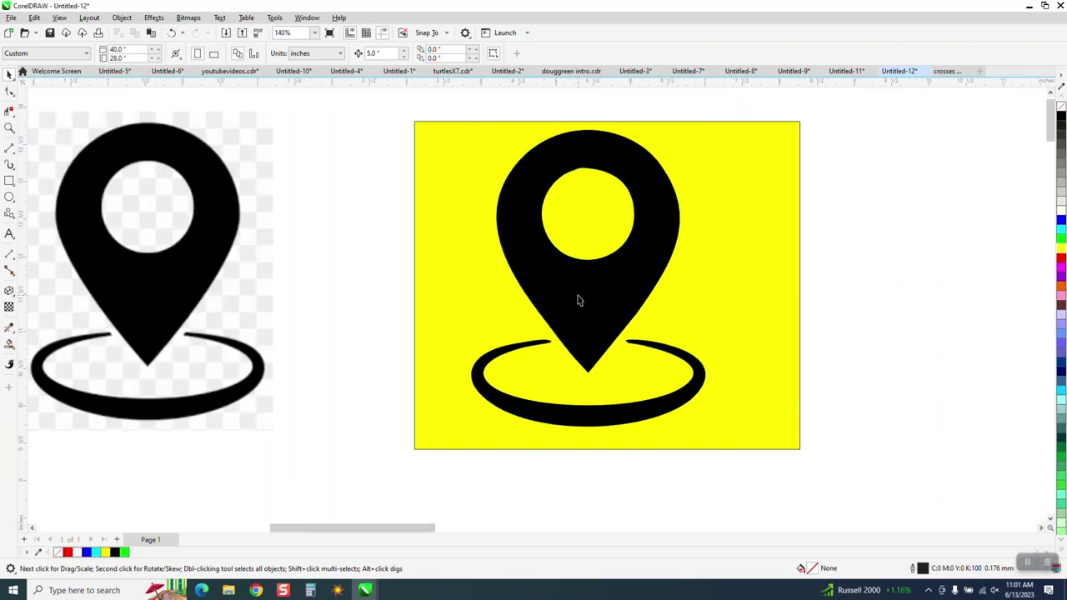
- Zoom in on the pin's hole, delete the yellow background rectangle and select the black pin
left_click(9, 129)
left_click_drag(520, 162, 691, 285)
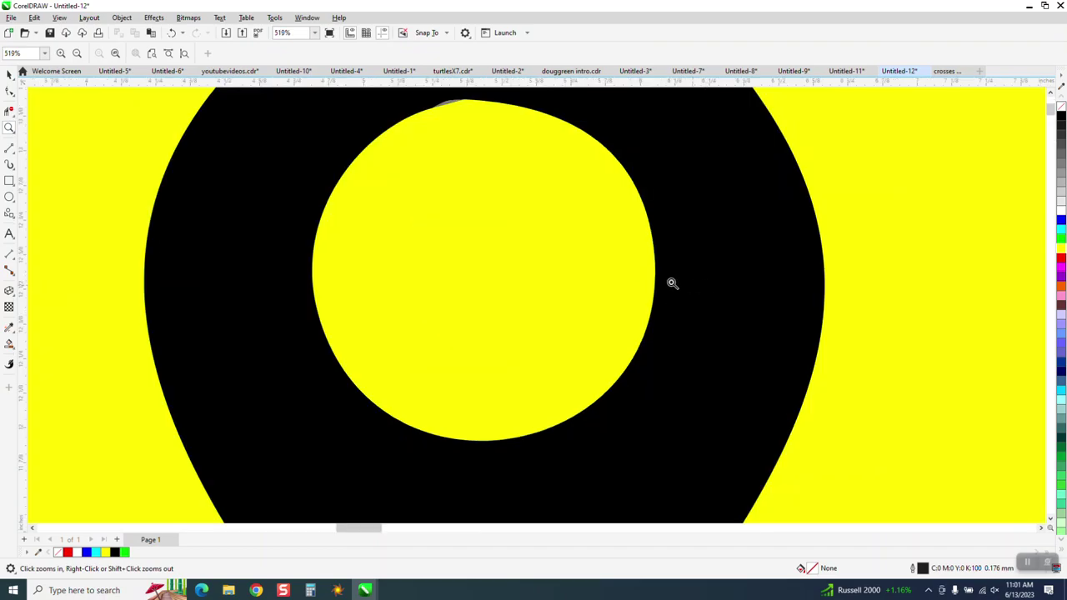
scroll(481, 269, "down", 3)
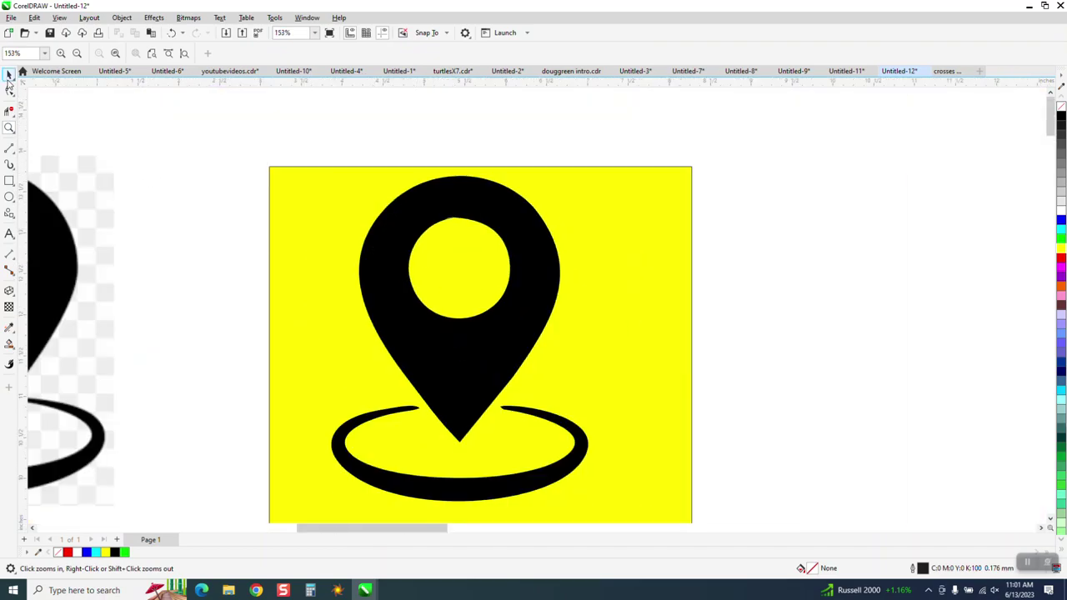
left_click(9, 75)
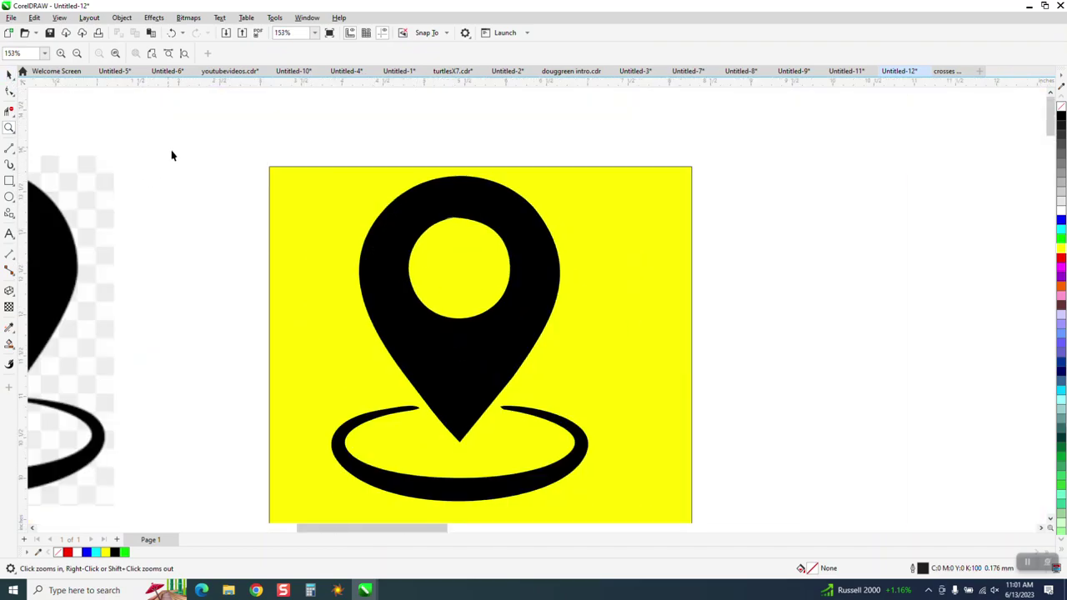
left_click(273, 192)
key("Delete")
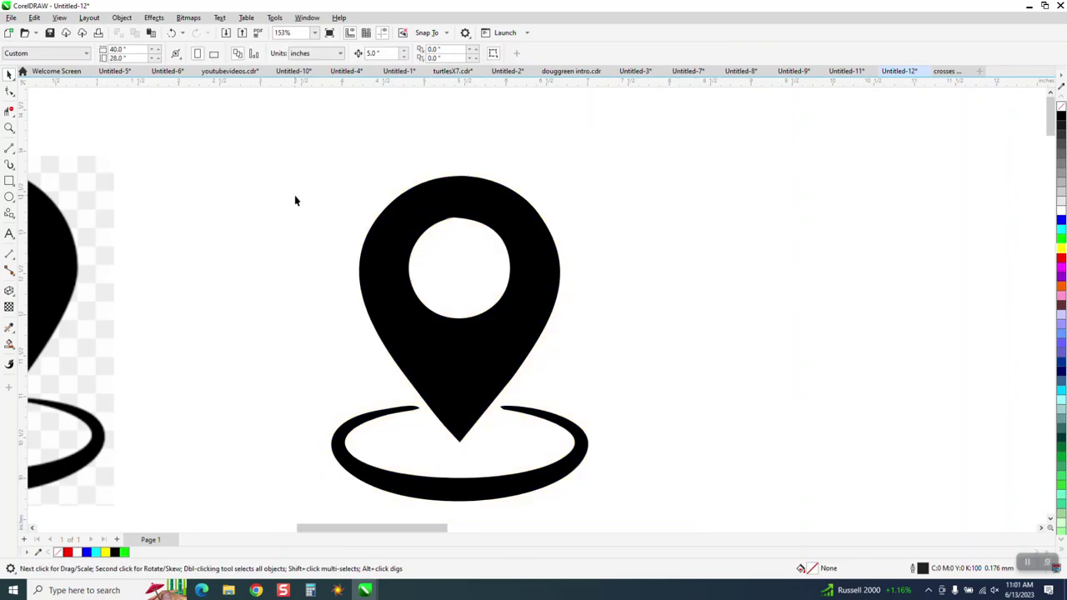
left_click(377, 230)
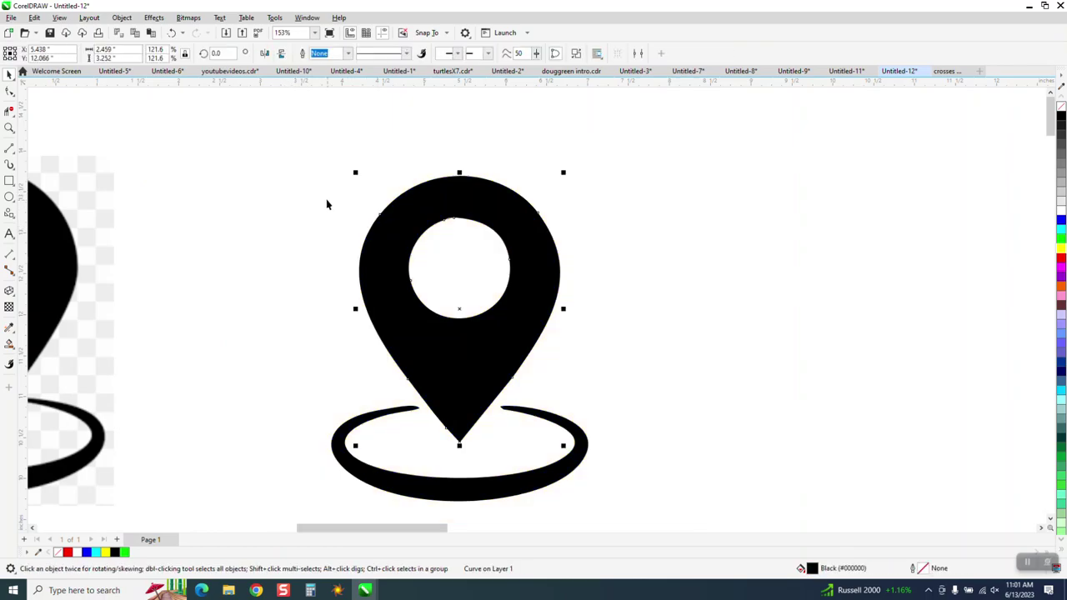
- Set the nudge distance to 3 and draw a 1.237-inch circle over the pin's hole
left_click(292, 183)
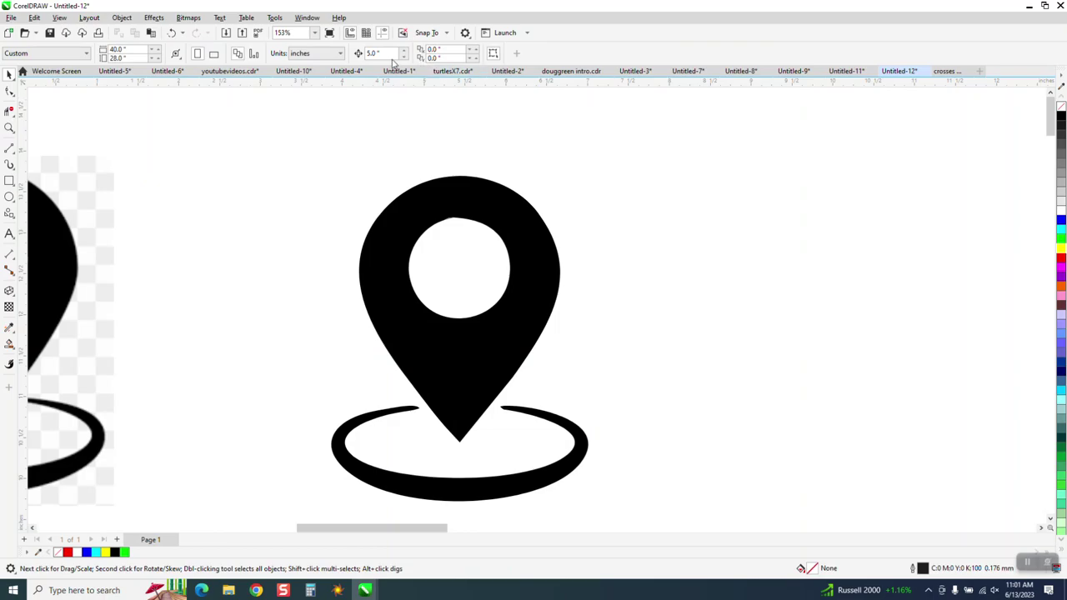
type("3")
left_click(10, 197)
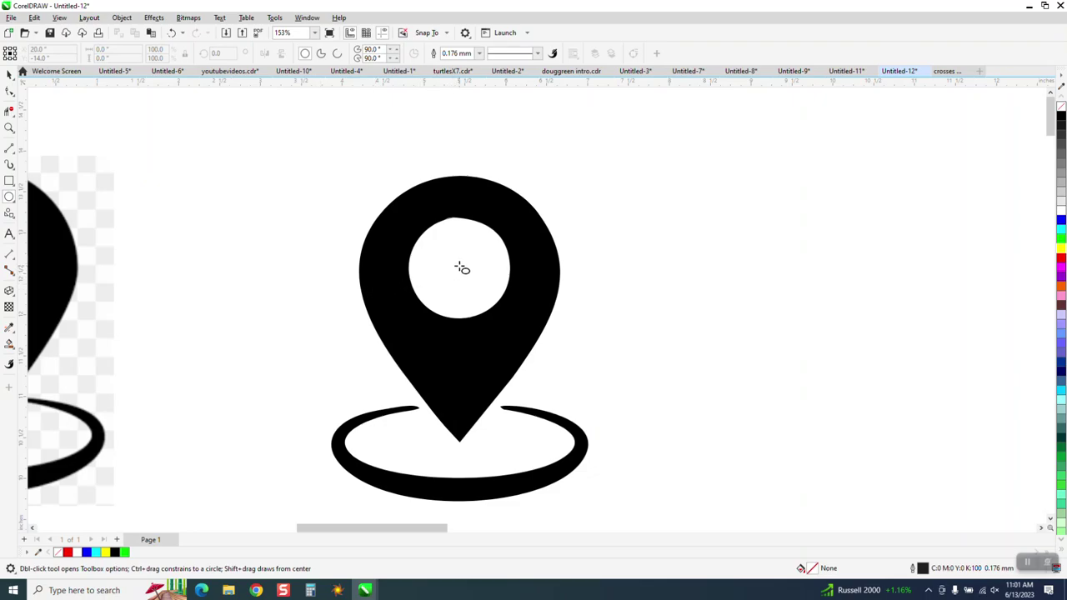
left_click_drag(460, 268, 426, 319)
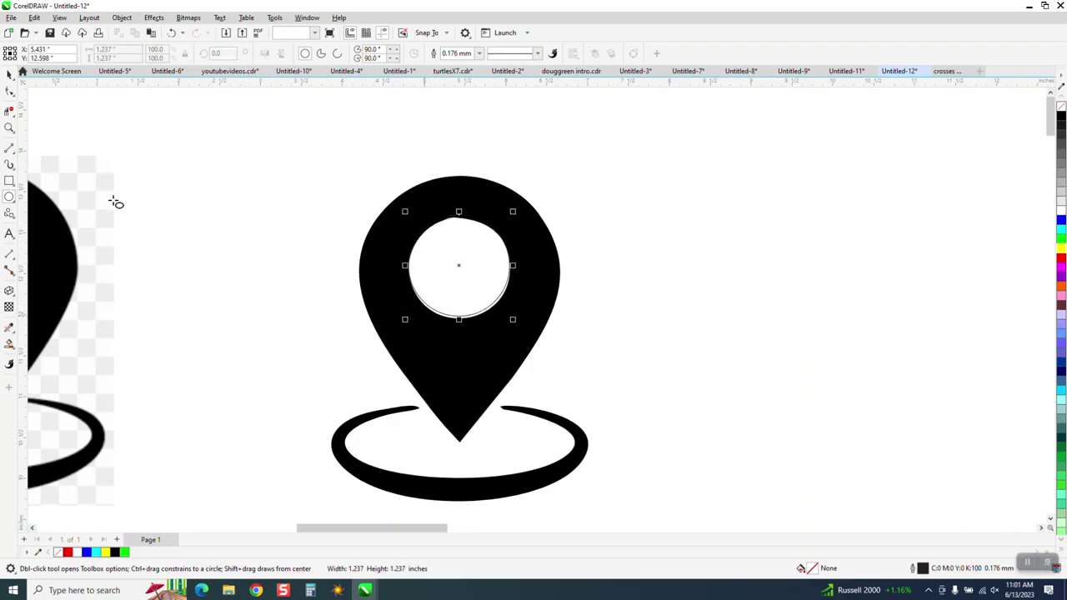
left_click(10, 127)
left_click(494, 324)
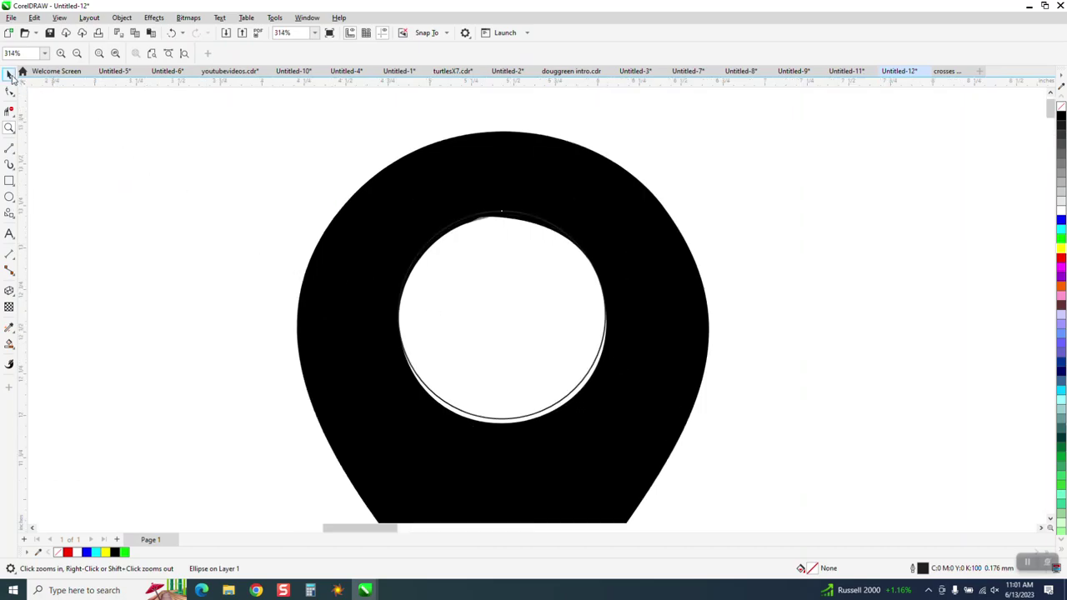
left_click(9, 74)
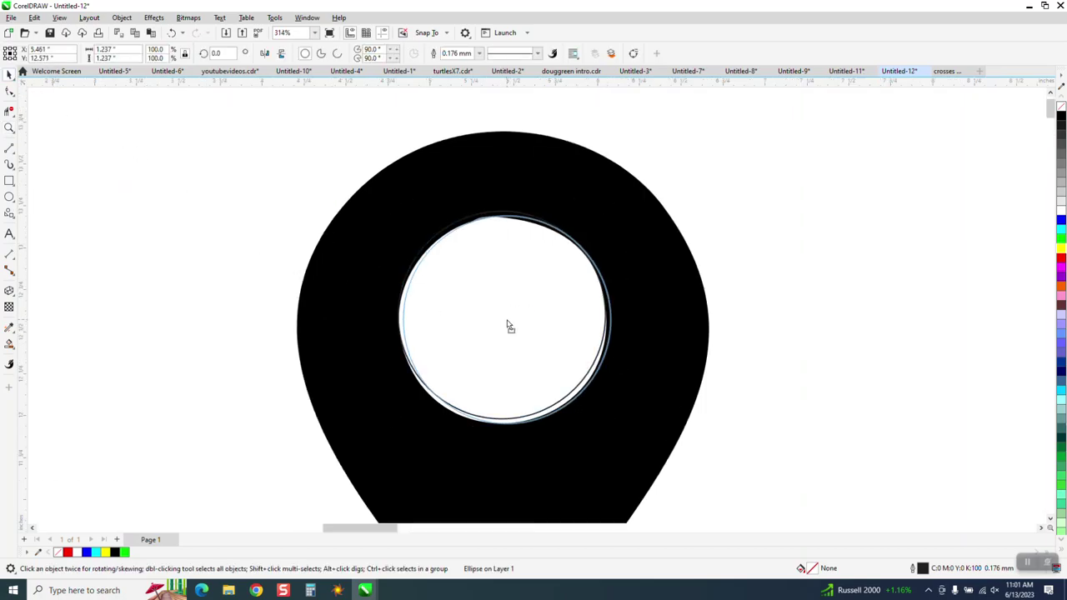
scroll(97, 247, "down", 1)
scroll(119, 239, "down", 1)
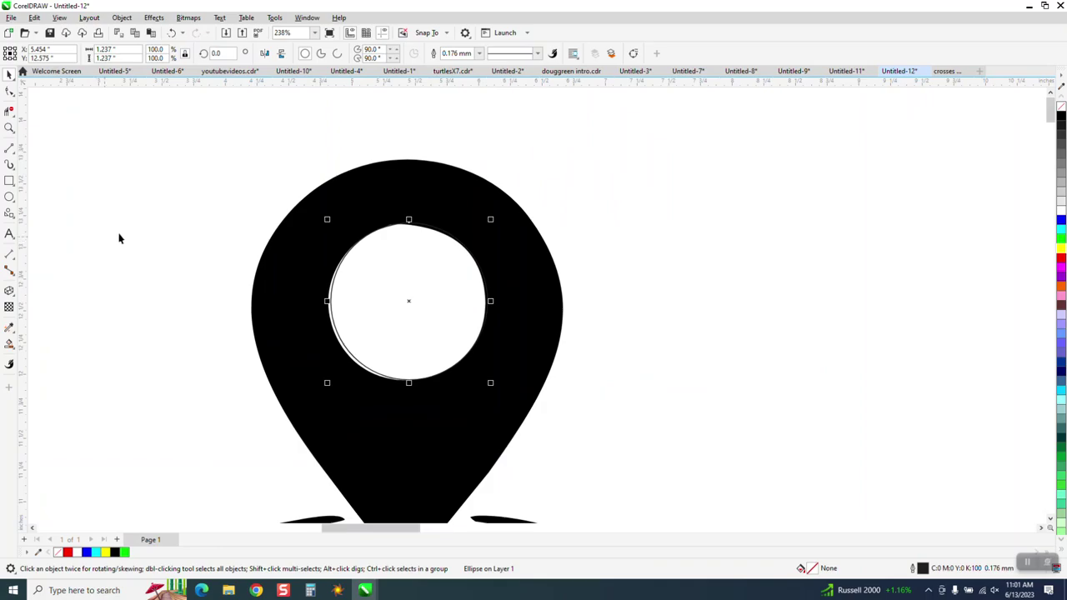
- Arrow-nudge the new circle left, down and right to align it with the hole
left_click(450, 114)
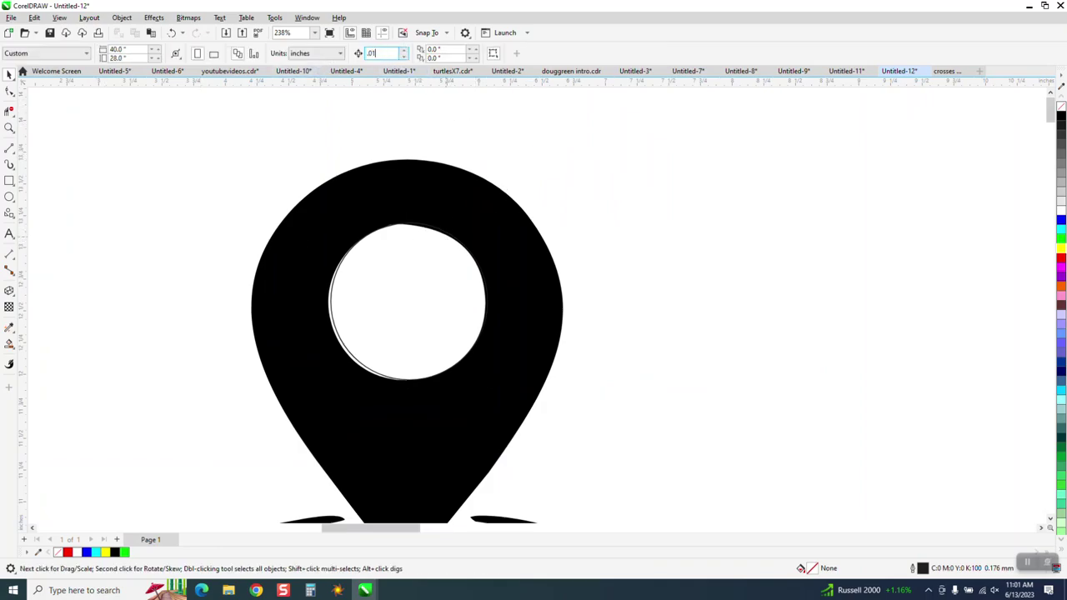
left_click(442, 344)
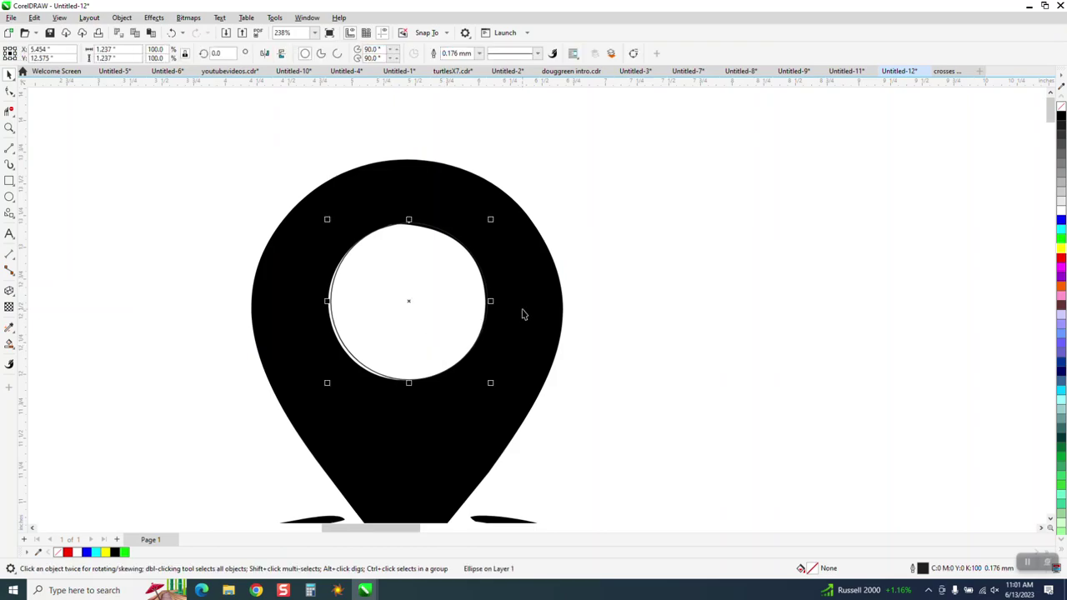
key("Left")
key("Down")
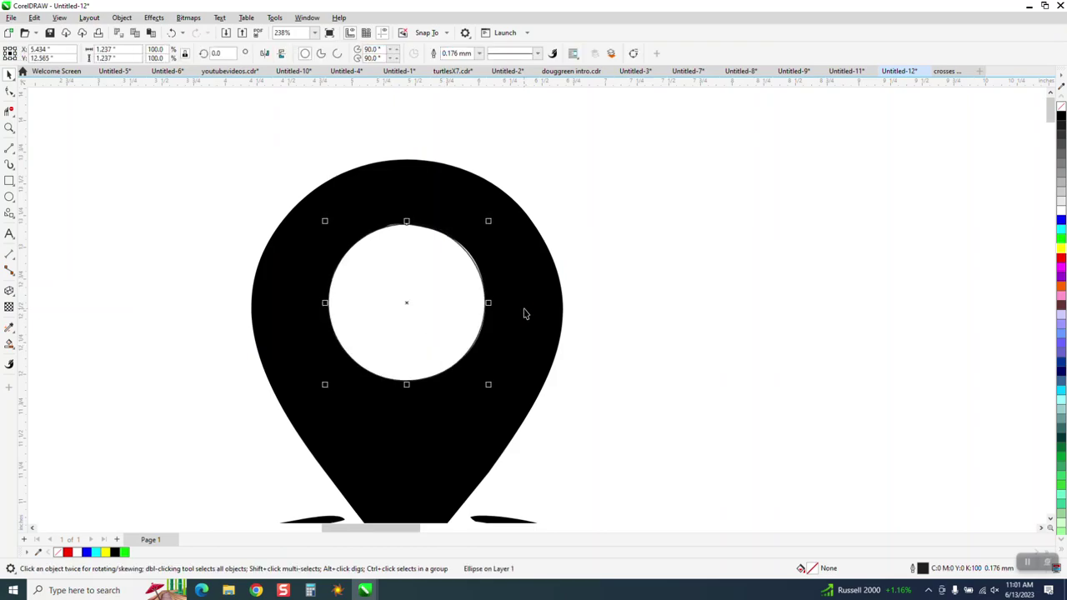
key("Right")
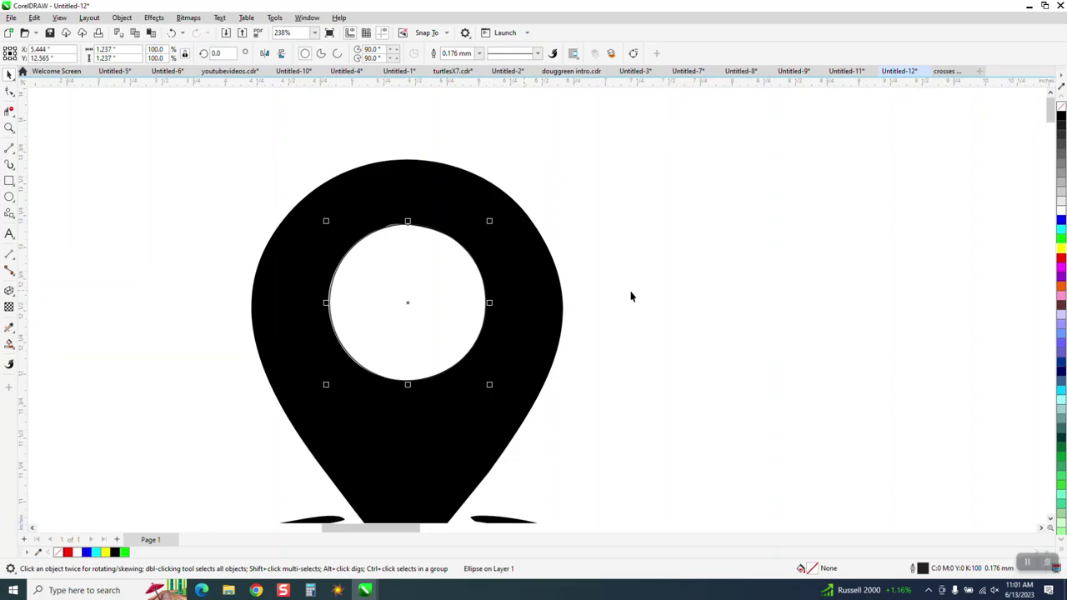
left_click(571, 303)
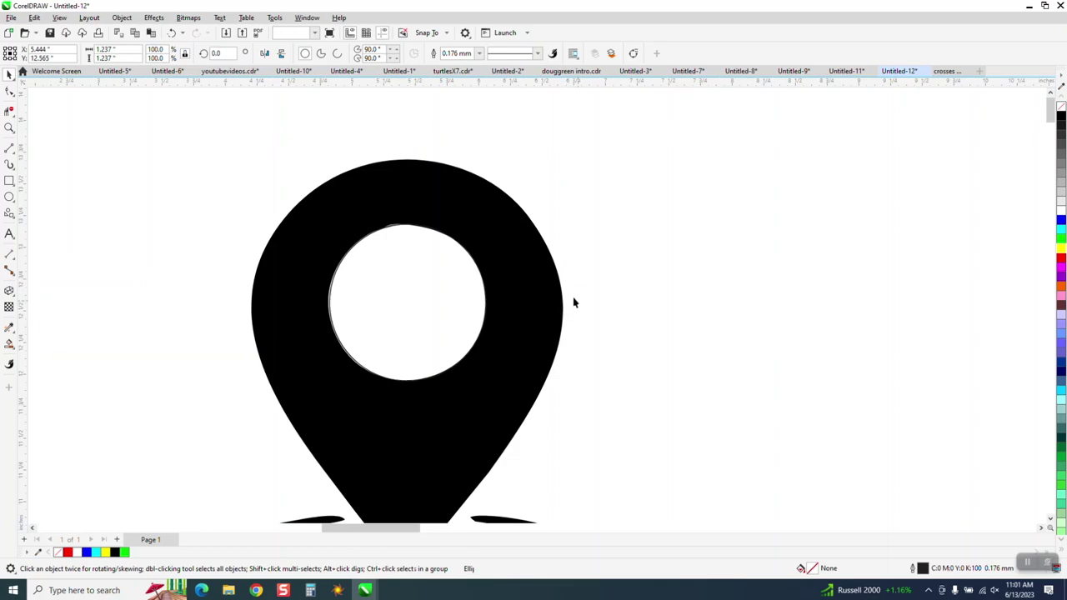
- With the nudge distance set to 3, move the black teardrop 3 inches right
left_click(526, 290)
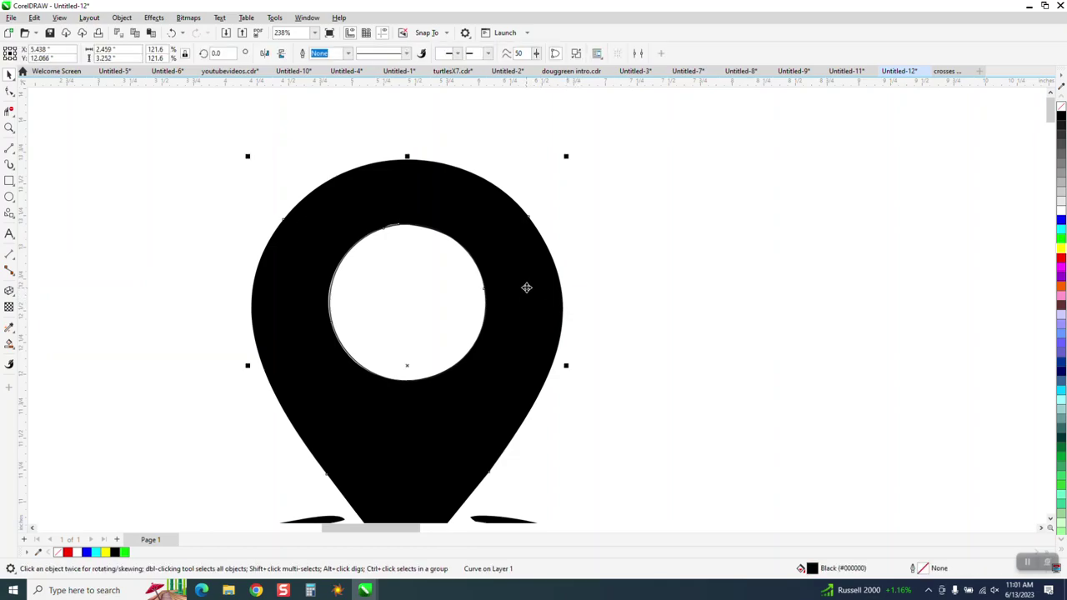
left_click(574, 239)
left_click(373, 55)
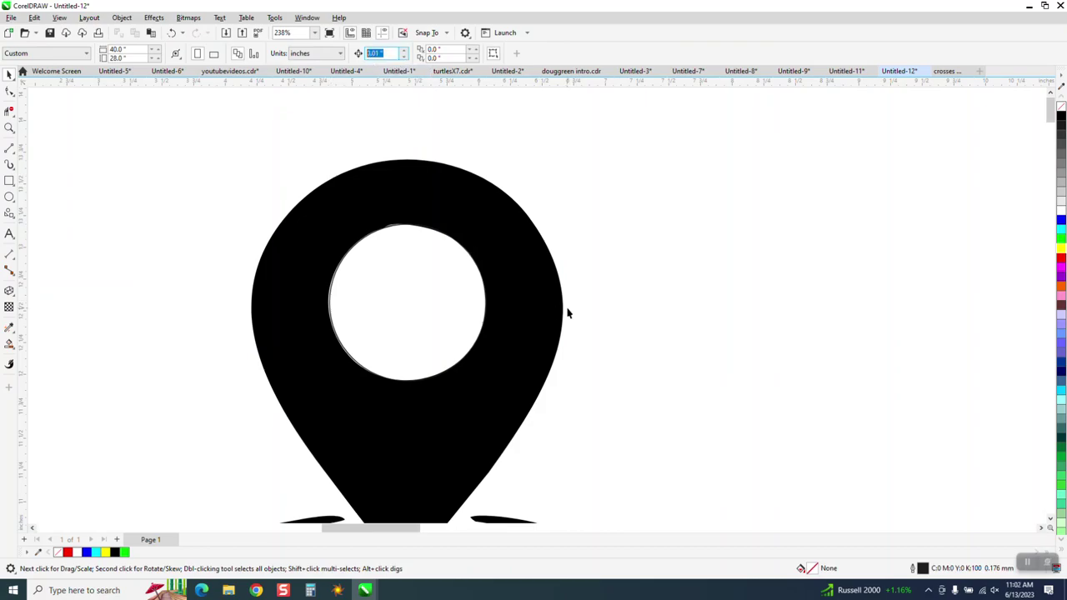
type("3")
left_click(540, 311)
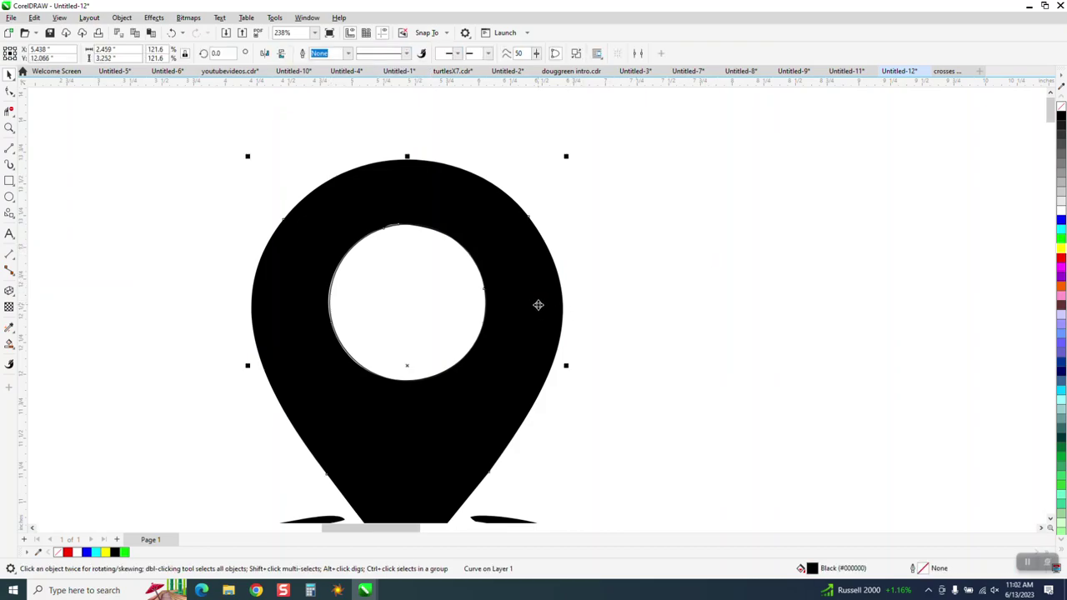
key("Right")
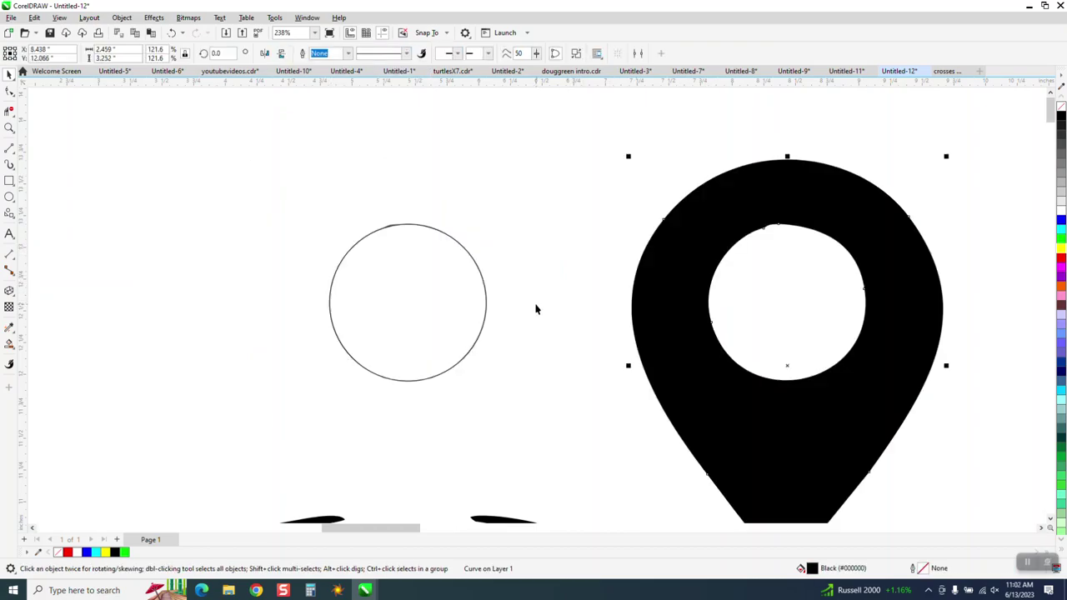
- Swap the teardrop's black fill for a thin black outline and delete its inner circle segment
left_click(1061, 107)
right_click(1060, 118)
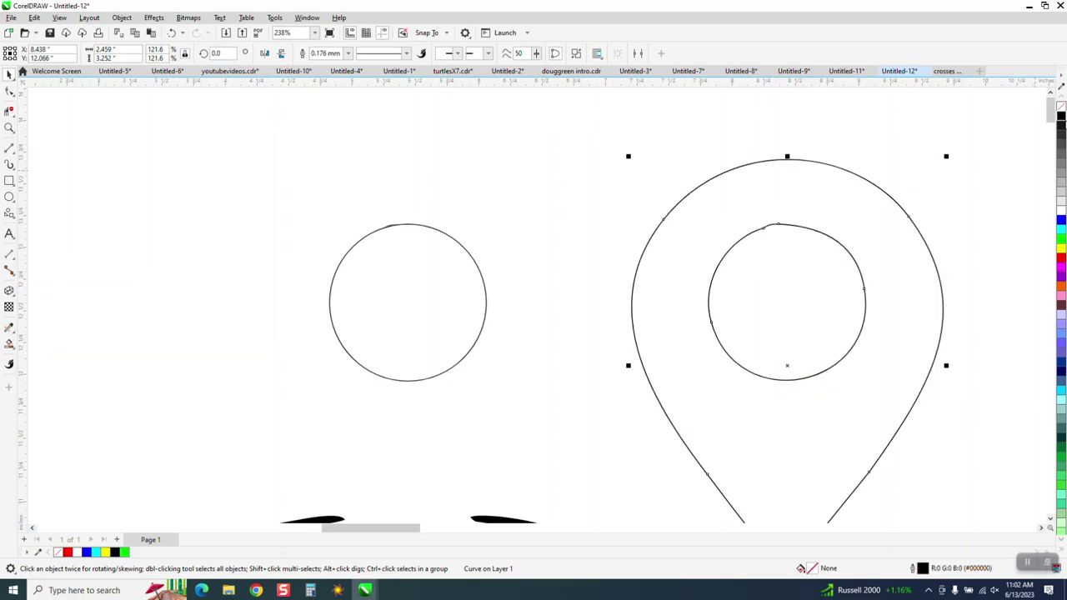
left_click(9, 111)
left_click_drag(781, 202, 798, 275)
scroll(710, 252, "down", 2)
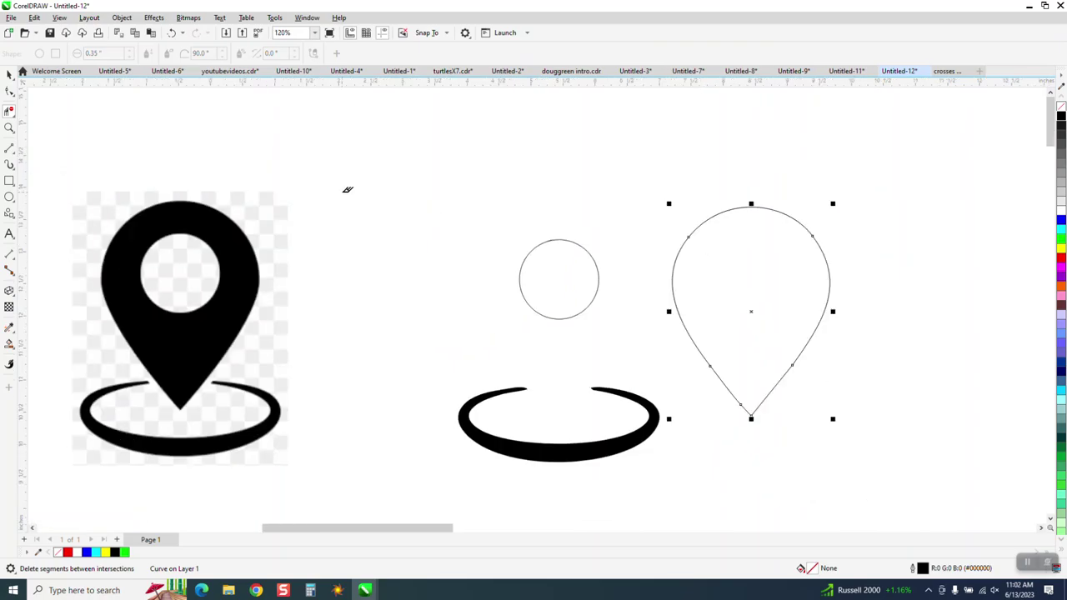
- Move the teardrop back over the circle and base, then Smart Fill the region between them black
left_click(9, 74)
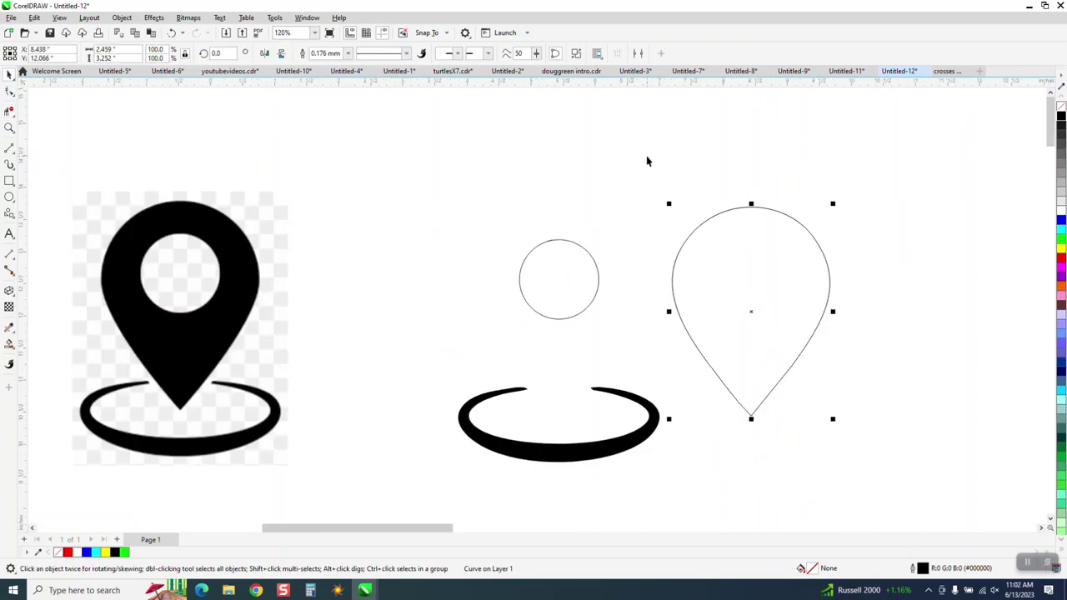
key("c")
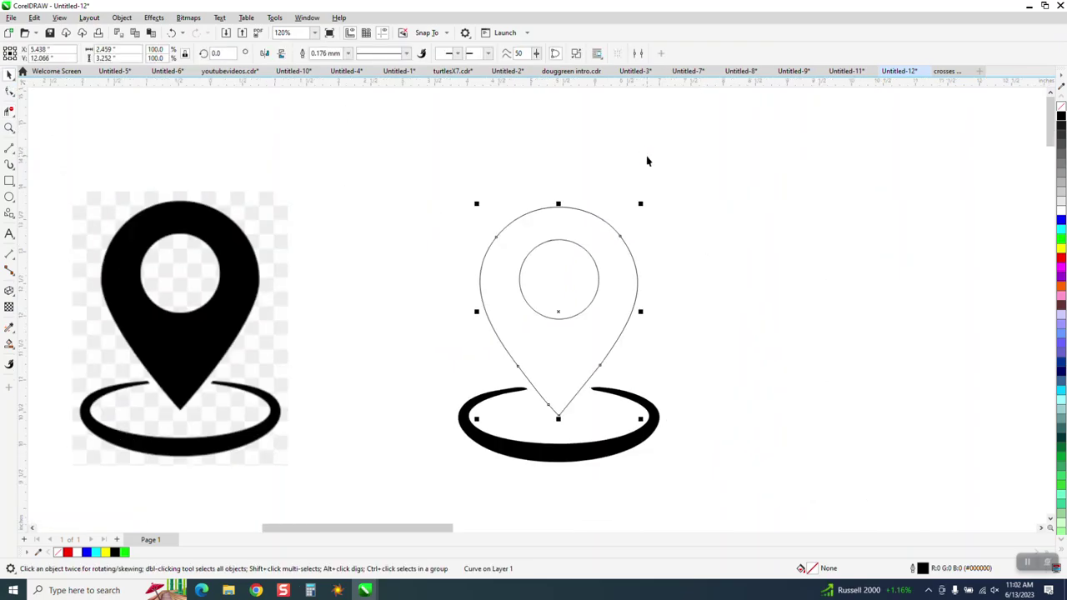
left_click(9, 344)
left_click(505, 276)
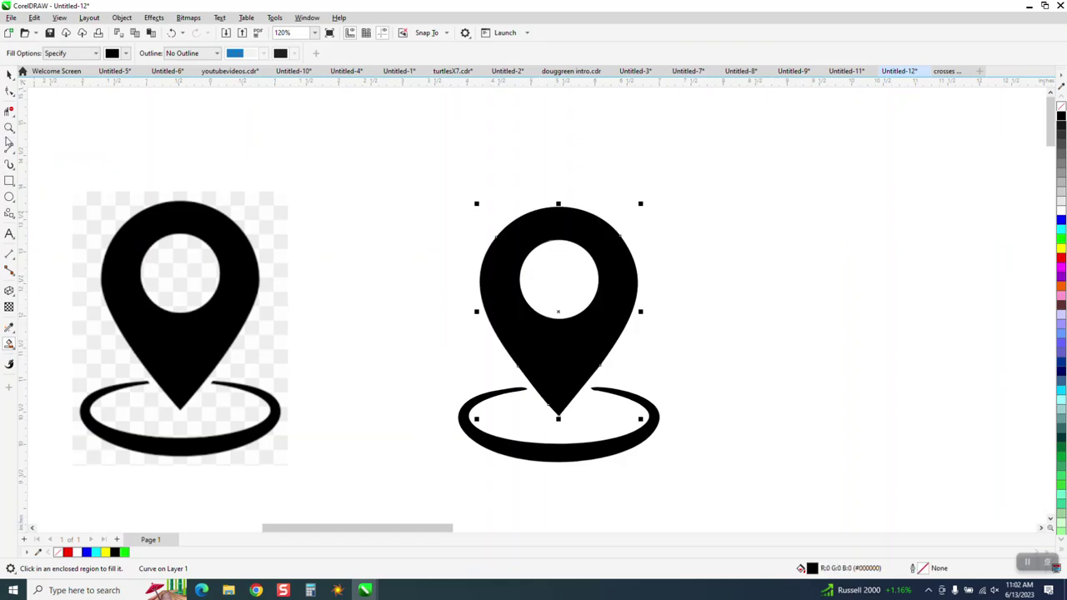
- Zoom in on the pin's tip and base, then zoom out to the row of pin icons
left_click(9, 126)
left_click_drag(467, 322, 613, 422)
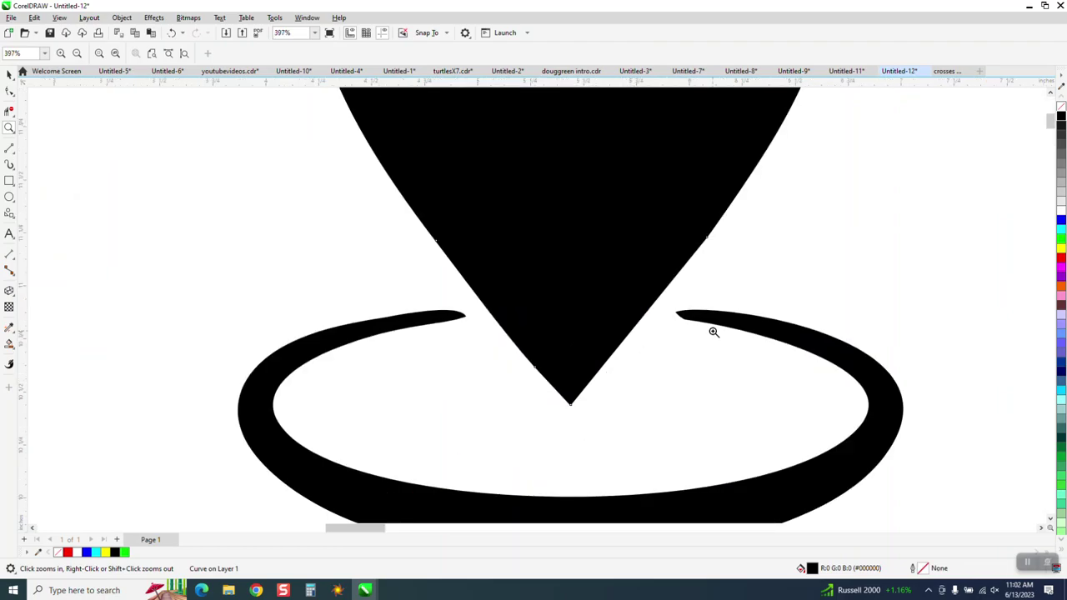
scroll(188, 305, "down", 1)
scroll(138, 300, "down", 1)
scroll(165, 302, "down", 1)
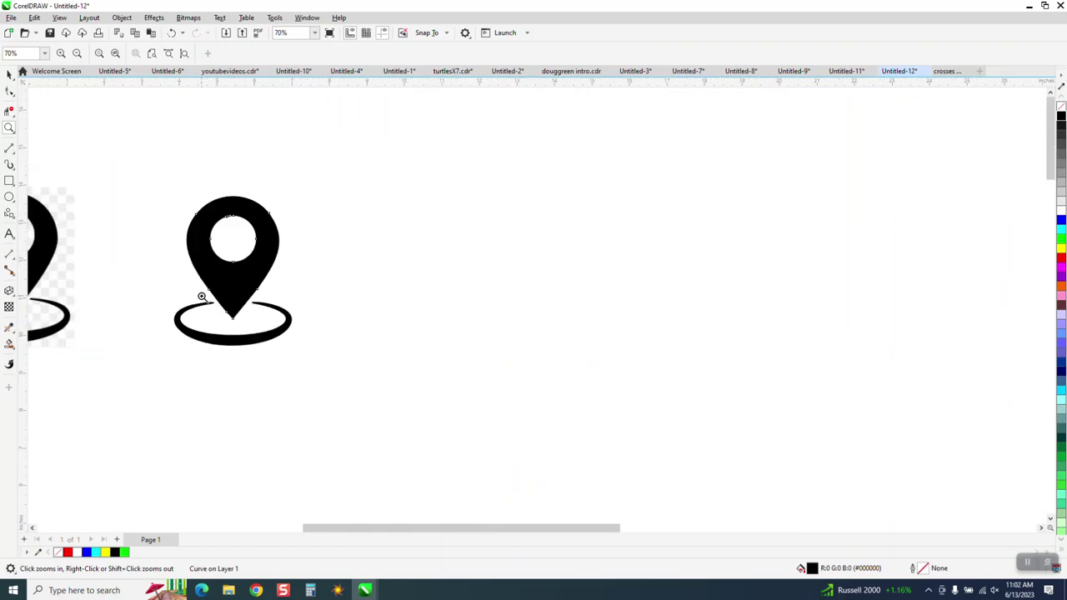
scroll(331, 291, "down", 1)
scroll(347, 291, "down", 1)
scroll(353, 288, "down", 1)
scroll(353, 288, "down", 1)
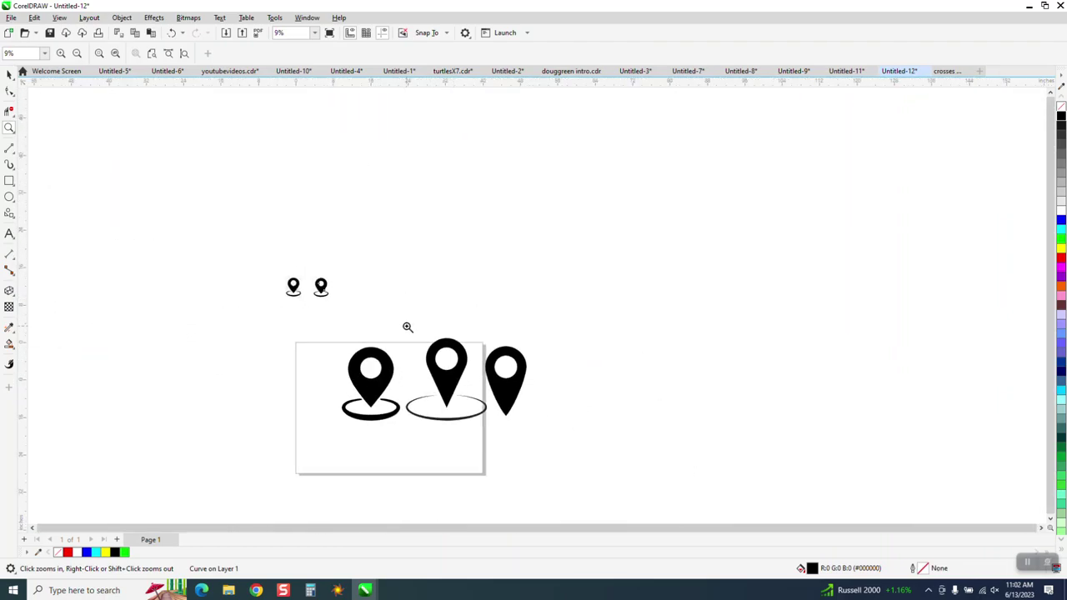
left_click_drag(406, 325, 654, 451)
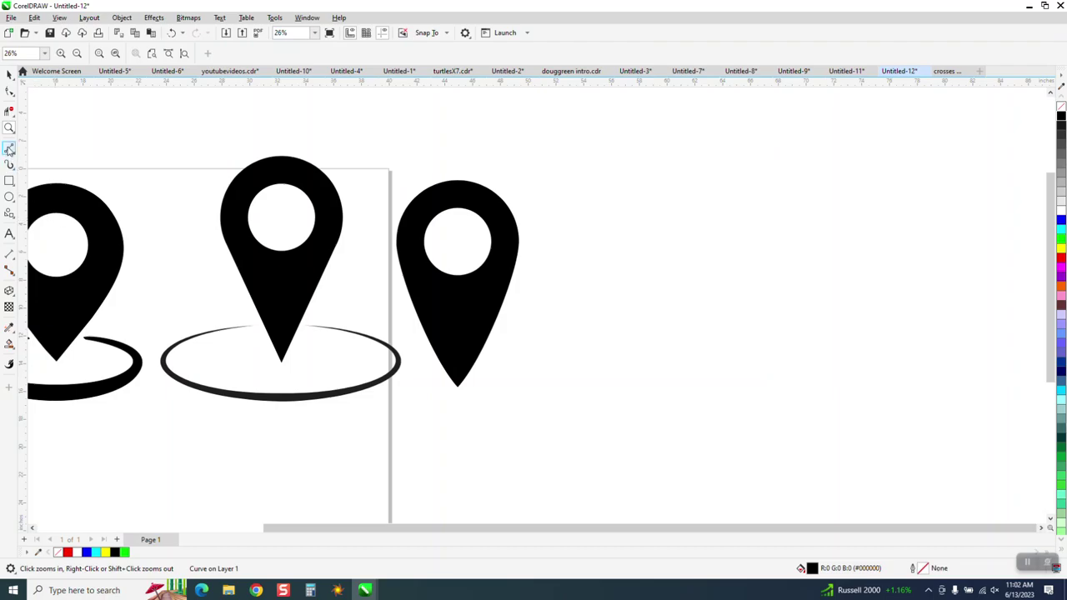
- Marquee-select the three large pins and drag them up and right off the page
left_click(10, 198)
scroll(638, 255, "down", 2)
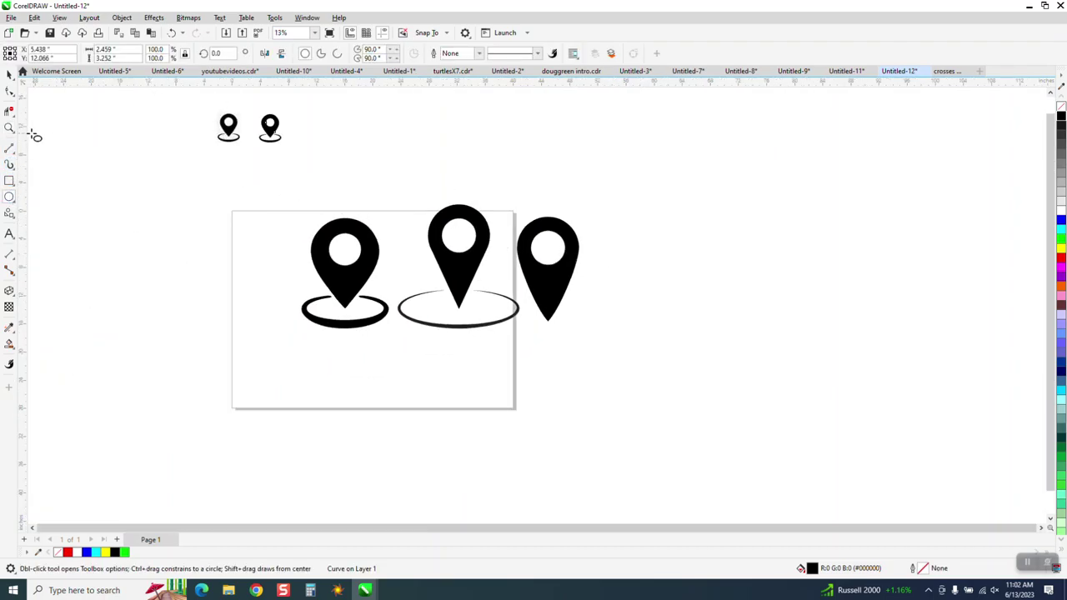
left_click(9, 74)
left_click_drag(241, 184, 625, 363)
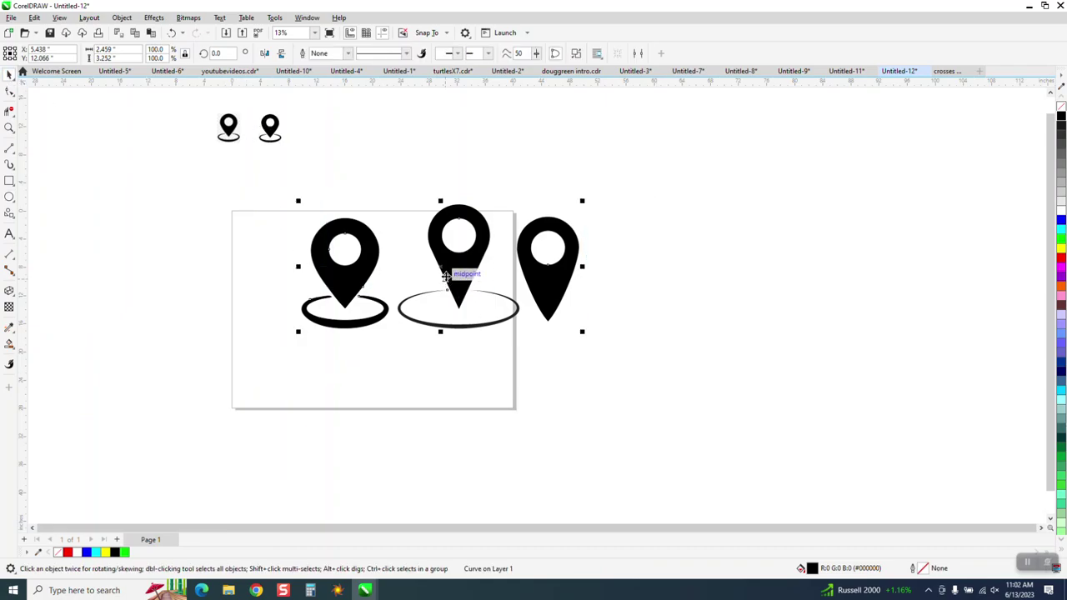
left_click_drag(446, 276, 586, 215)
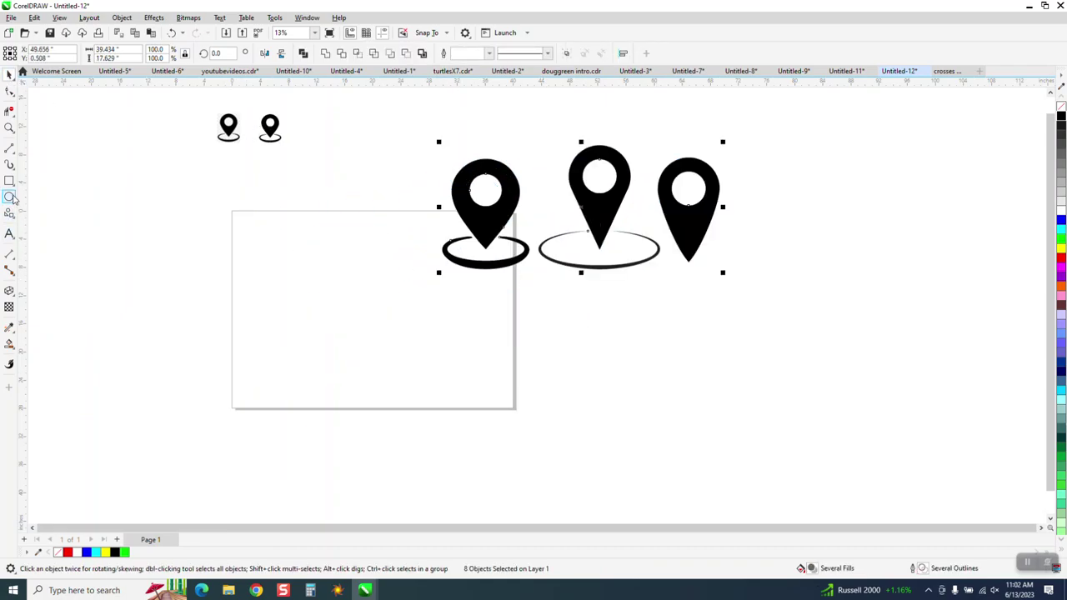
- Draw an ellipse on the page and a vertical line centred over it with P
left_click(11, 198)
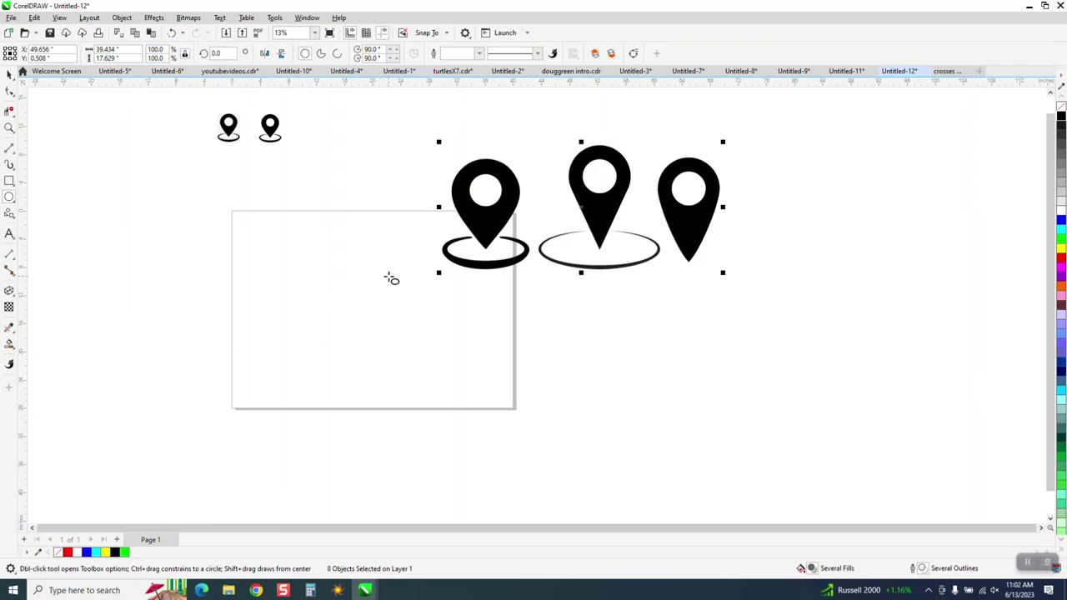
left_click_drag(415, 277, 325, 325)
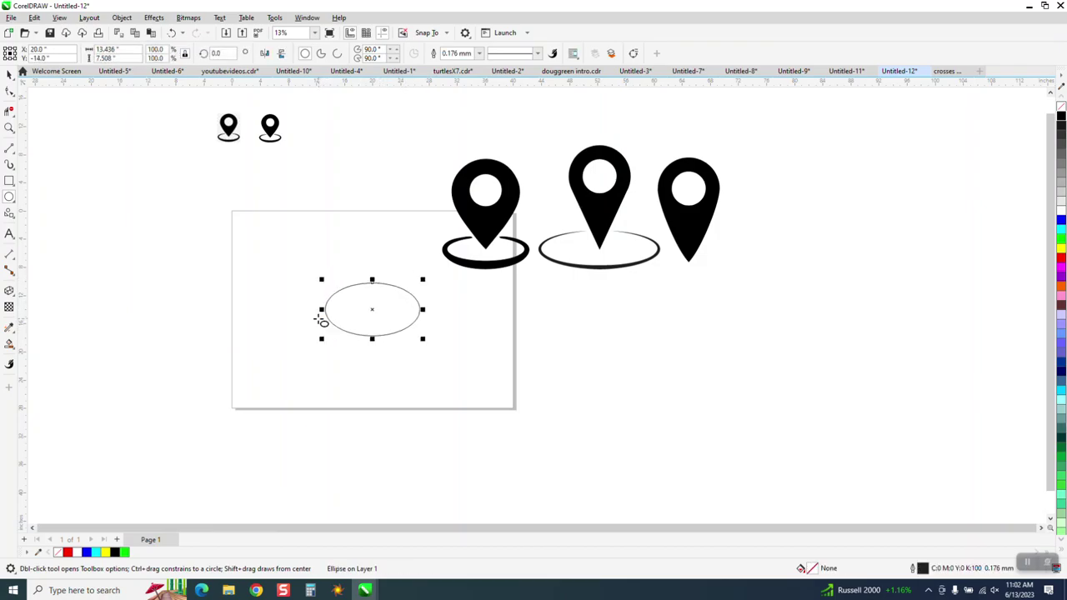
left_click(10, 149)
left_click_drag(124, 162, 137, 333)
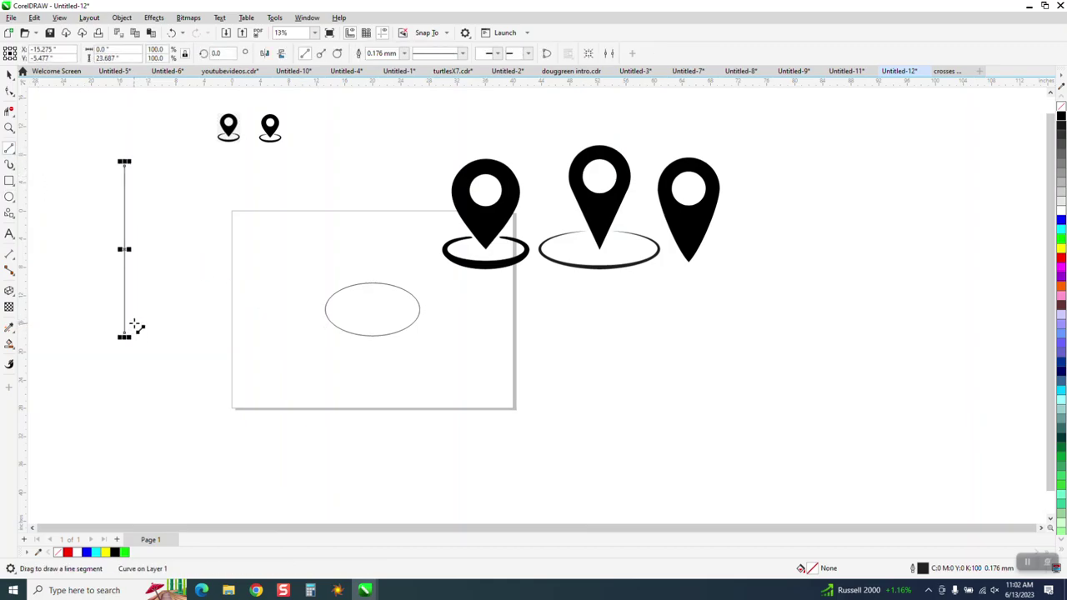
key("p")
- Rotate the line about 13 degrees, mirror it into an X, then delete one copy
left_click(9, 75)
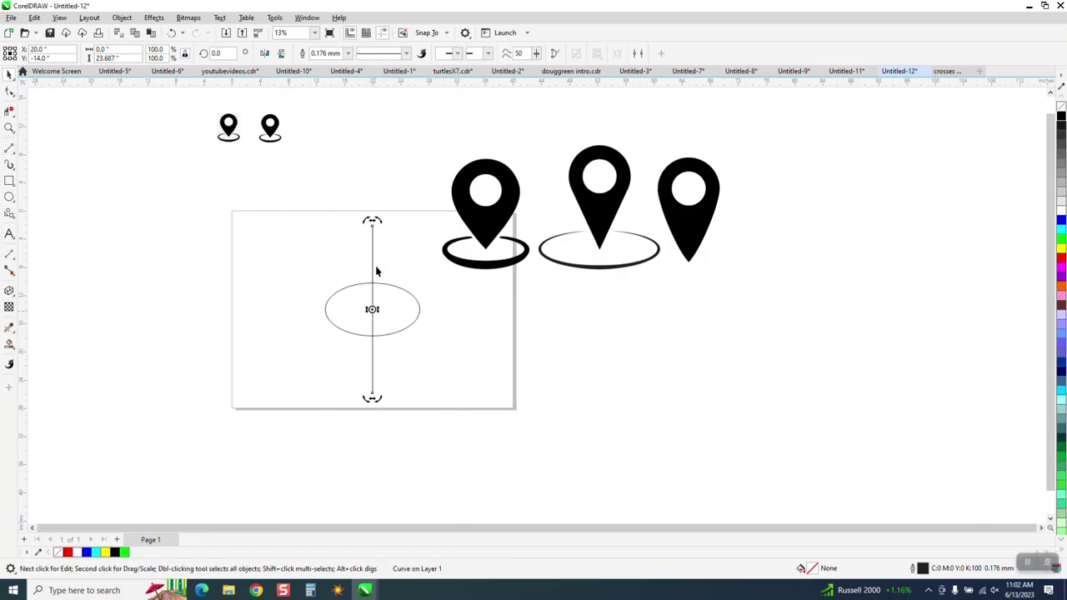
left_click_drag(372, 221, 347, 221)
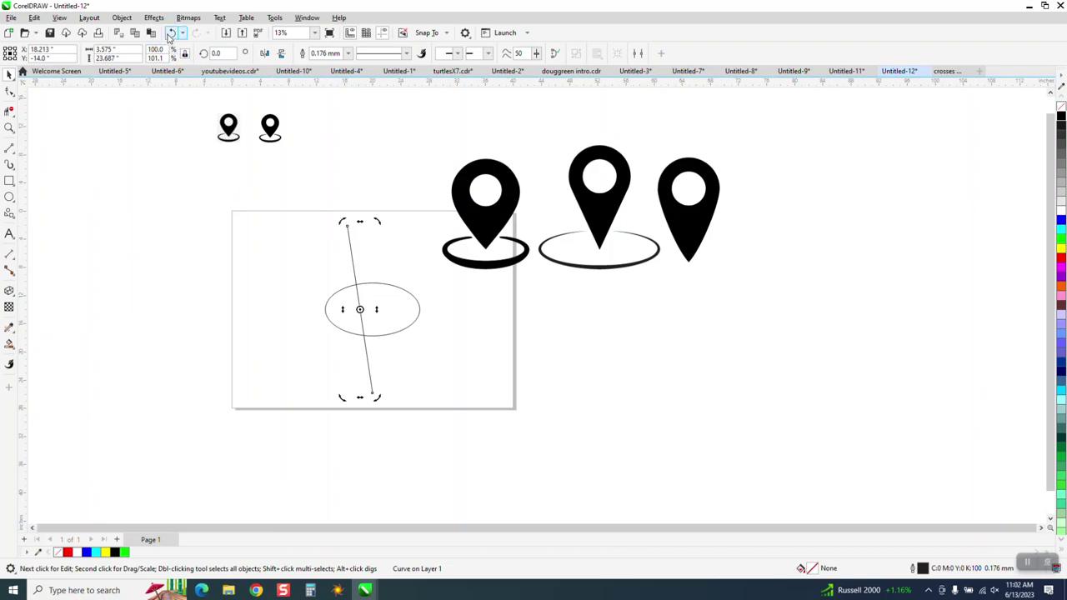
left_click(170, 34)
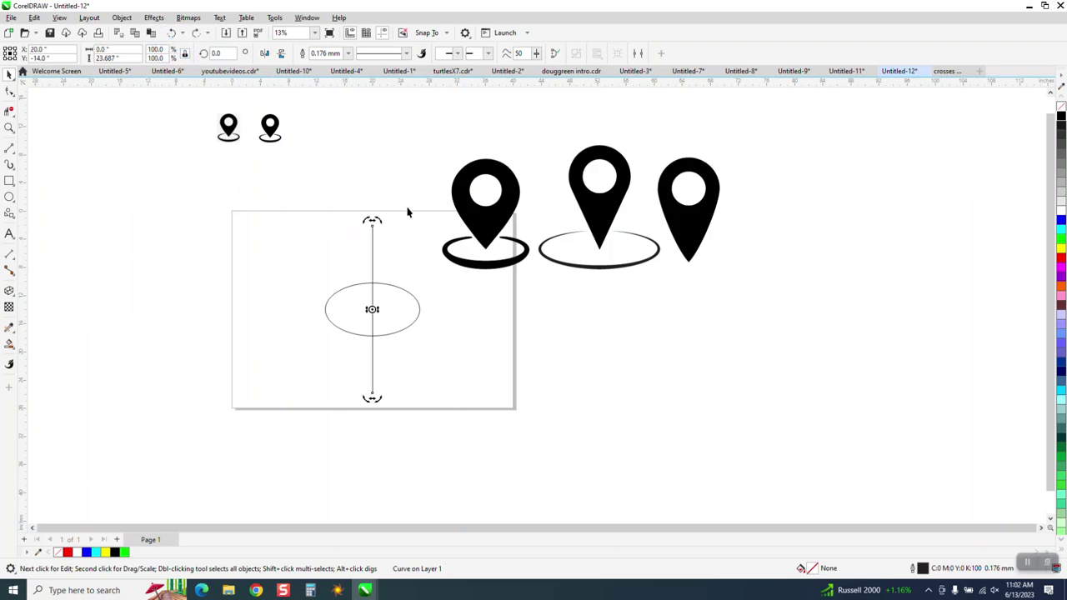
left_click(367, 220)
left_click(373, 238)
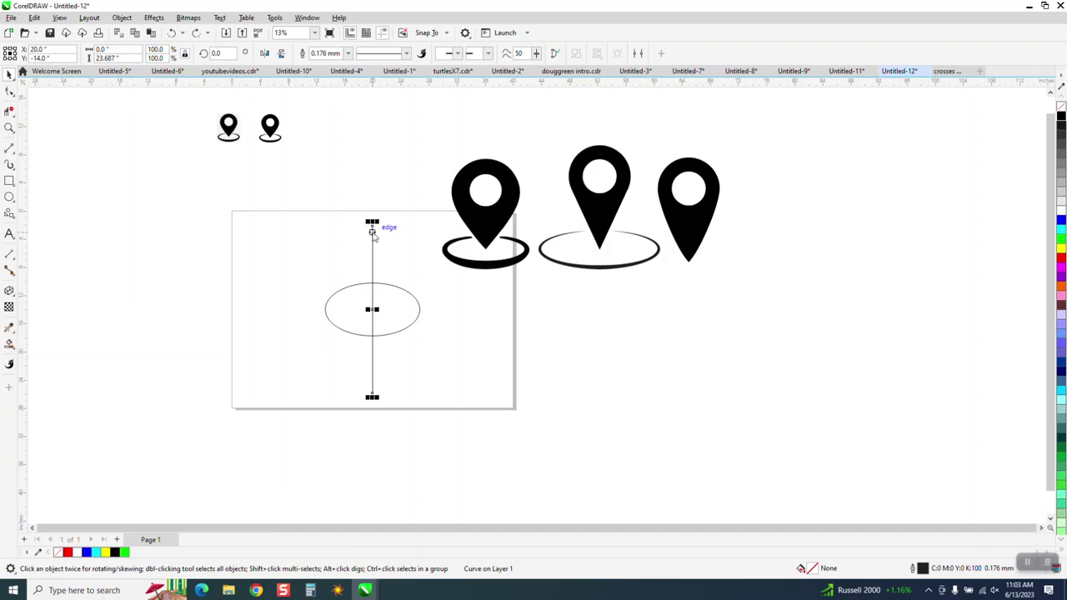
key("F10")
left_click(9, 74)
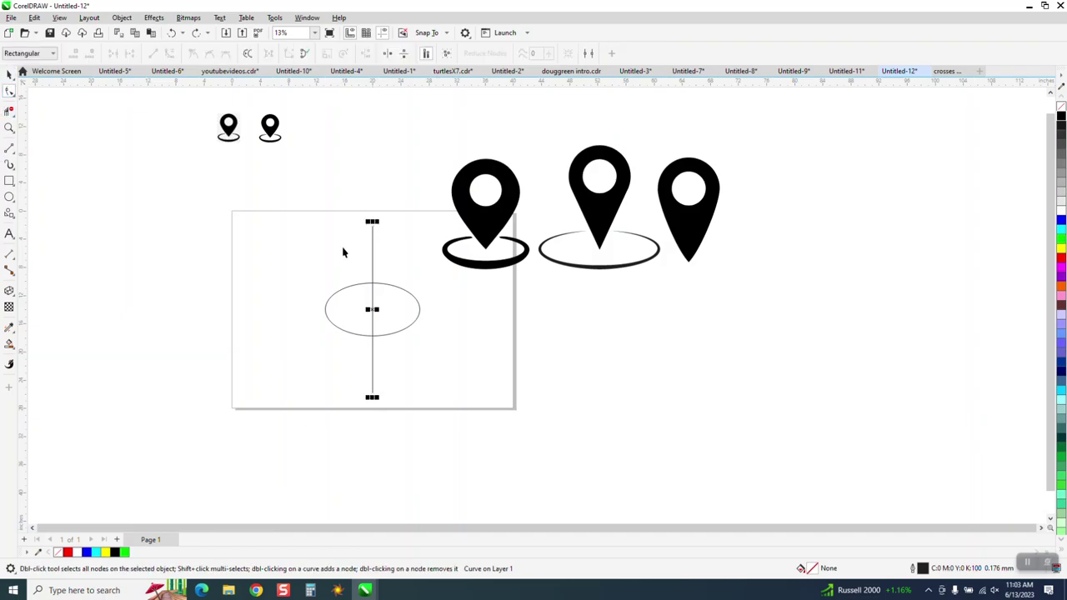
left_click(371, 310)
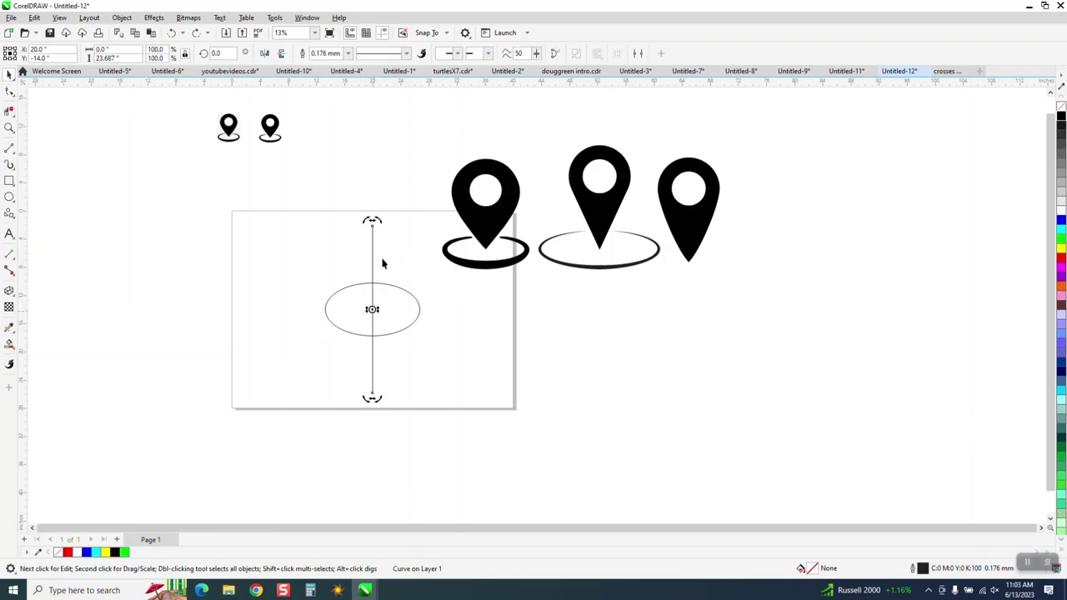
left_click_drag(374, 221, 354, 220)
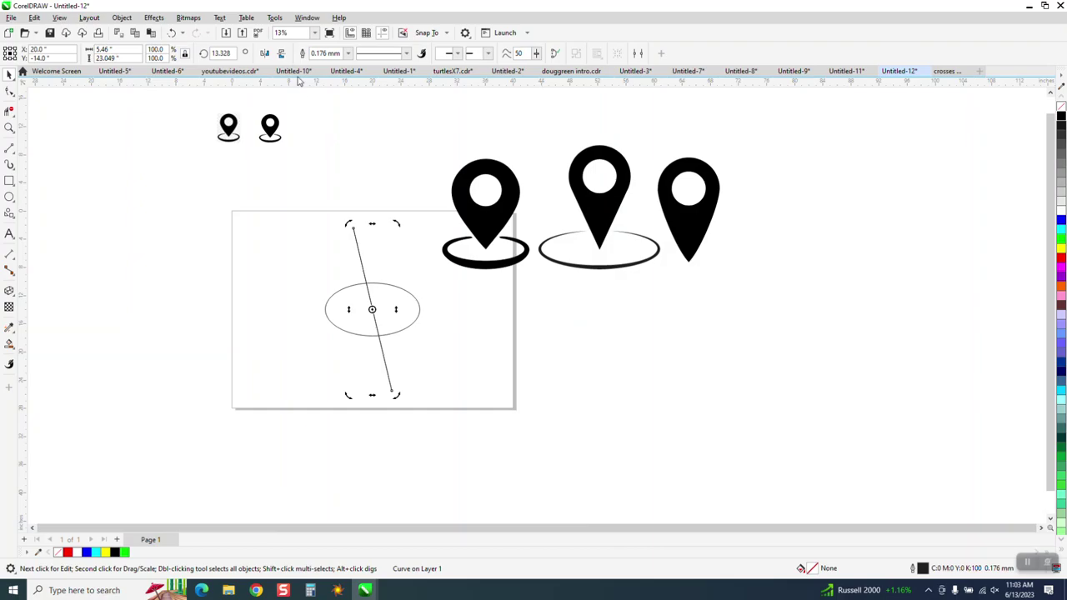
left_click(265, 53)
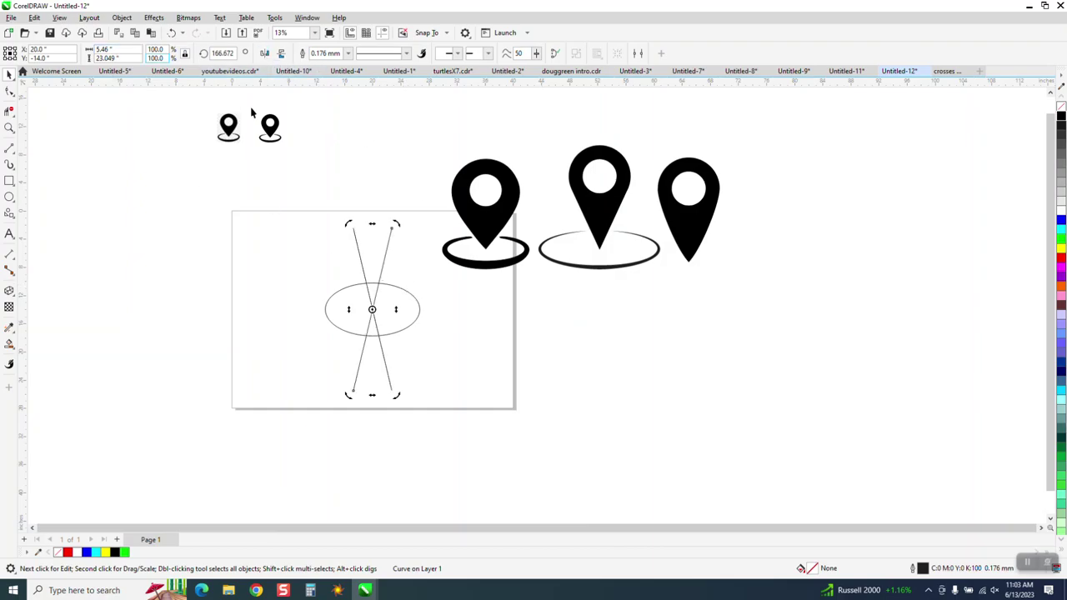
key("Delete")
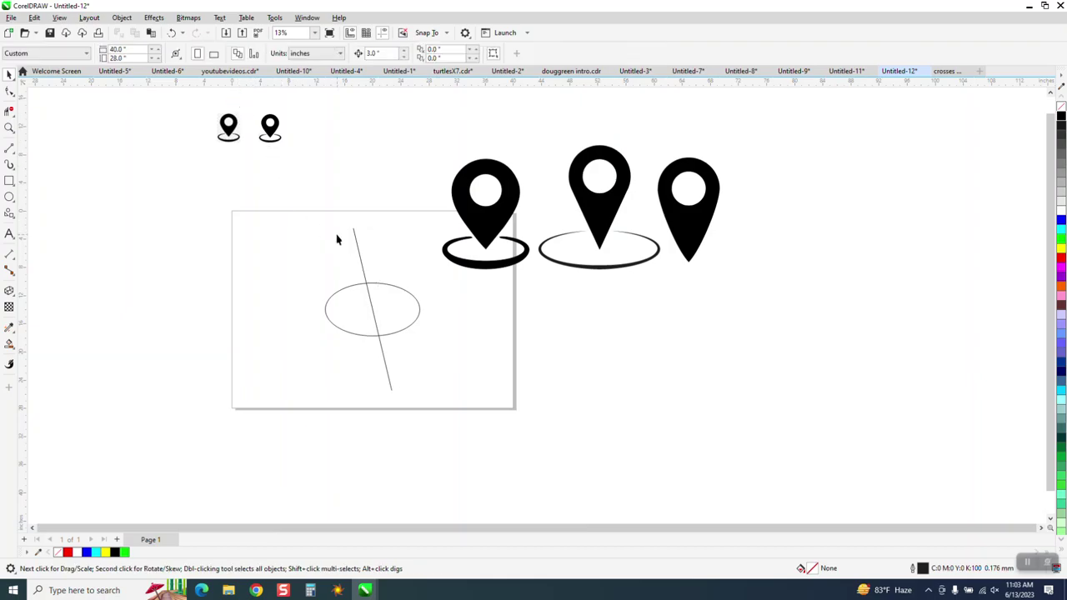
- Tilt the remaining line to about 23 degrees and add a mirrored copy forming an X
left_click(358, 248)
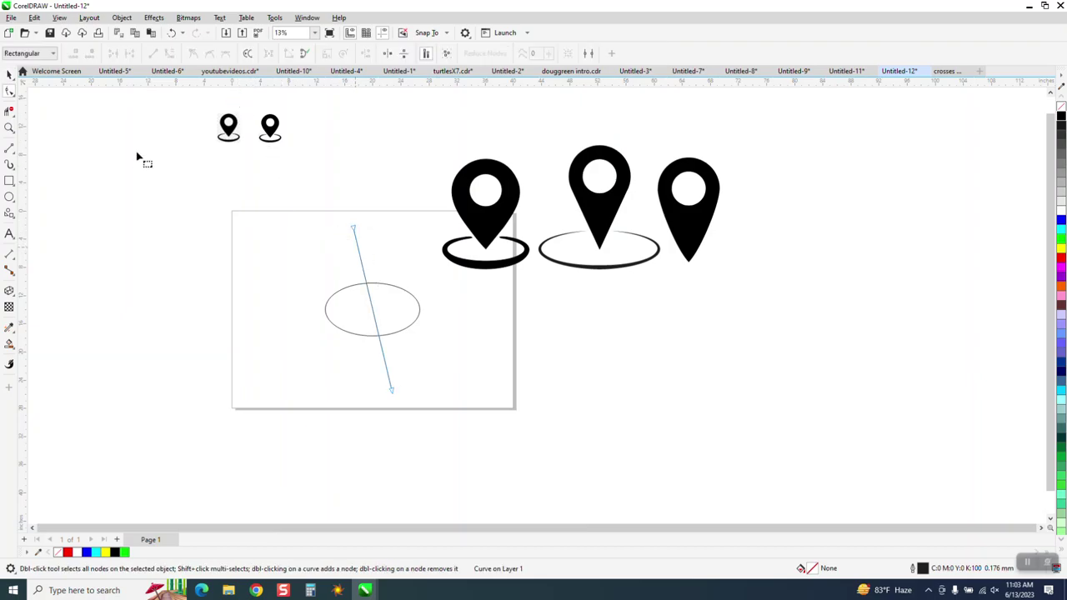
left_click(9, 91)
key("space")
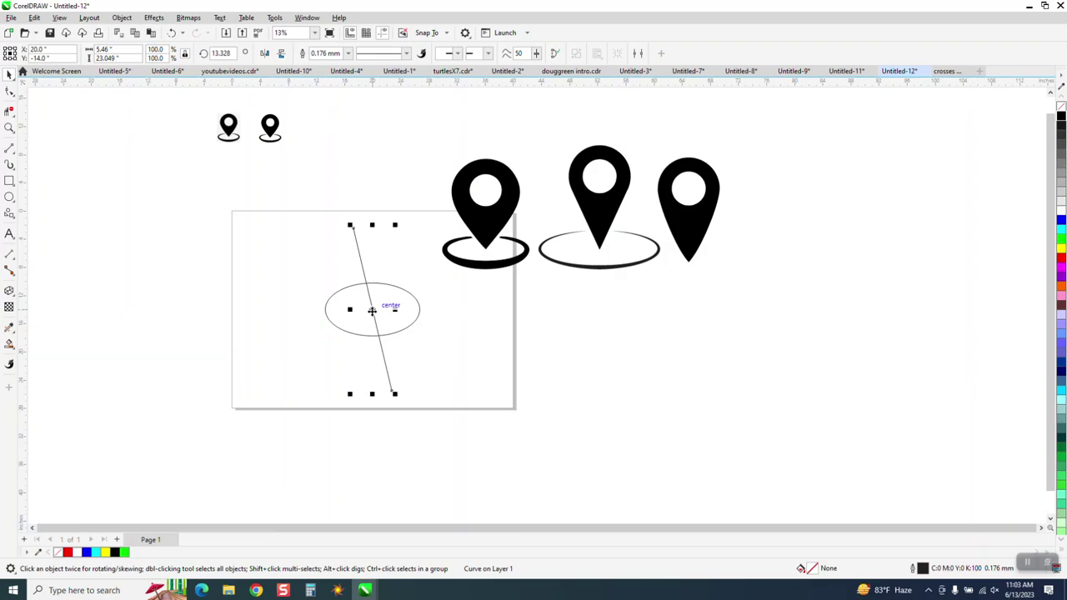
left_click(372, 309)
left_click_drag(395, 225, 357, 230)
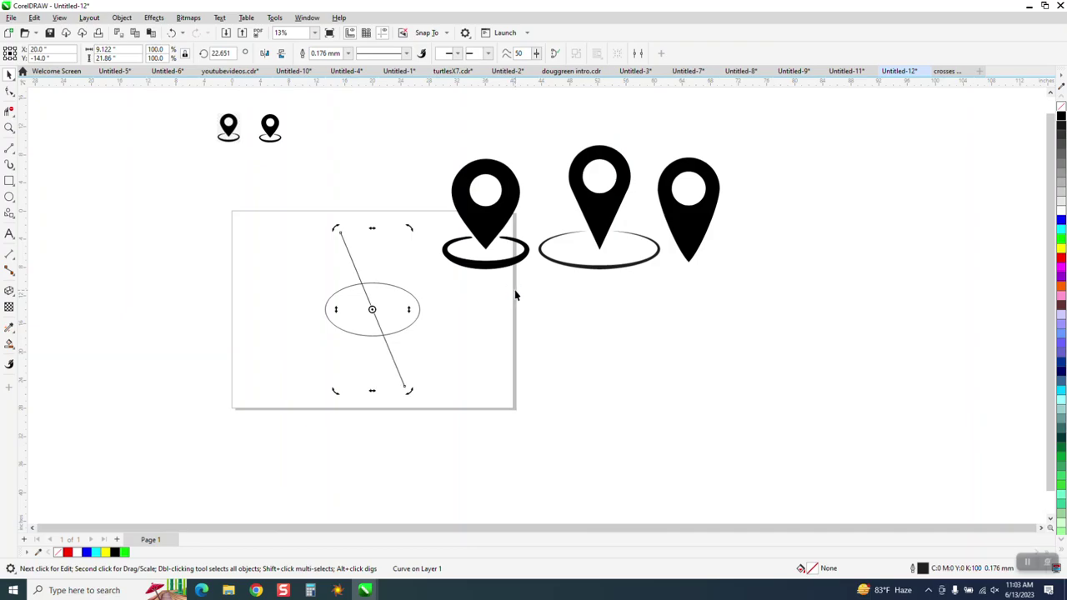
left_click(264, 53)
- Trim the ellipse's top gap with Virtual Segment Delete and remove both construction lines
left_click(10, 111)
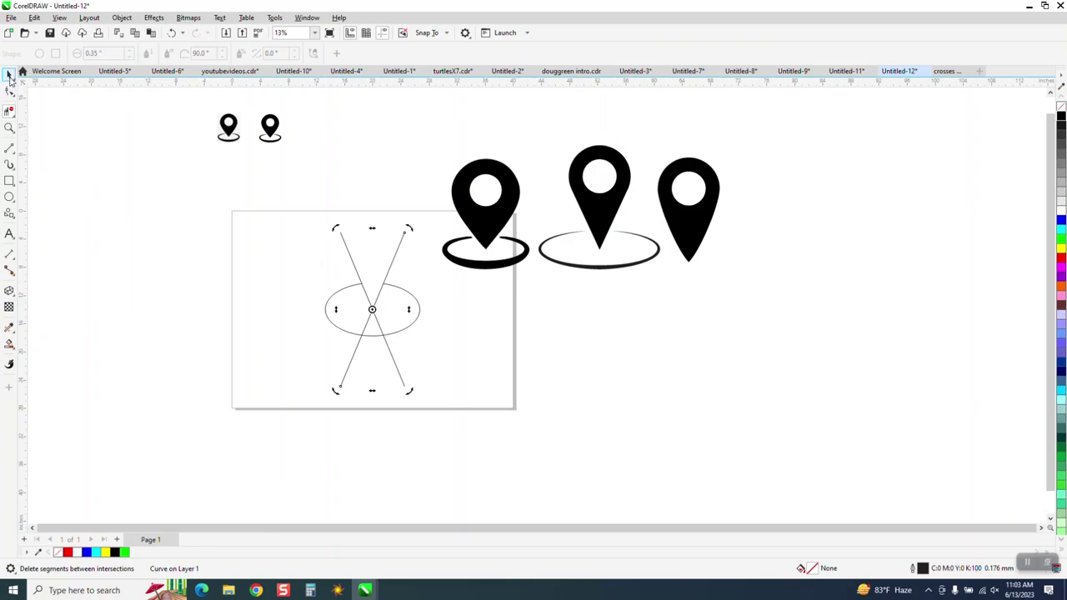
left_click(9, 75)
key("Delete")
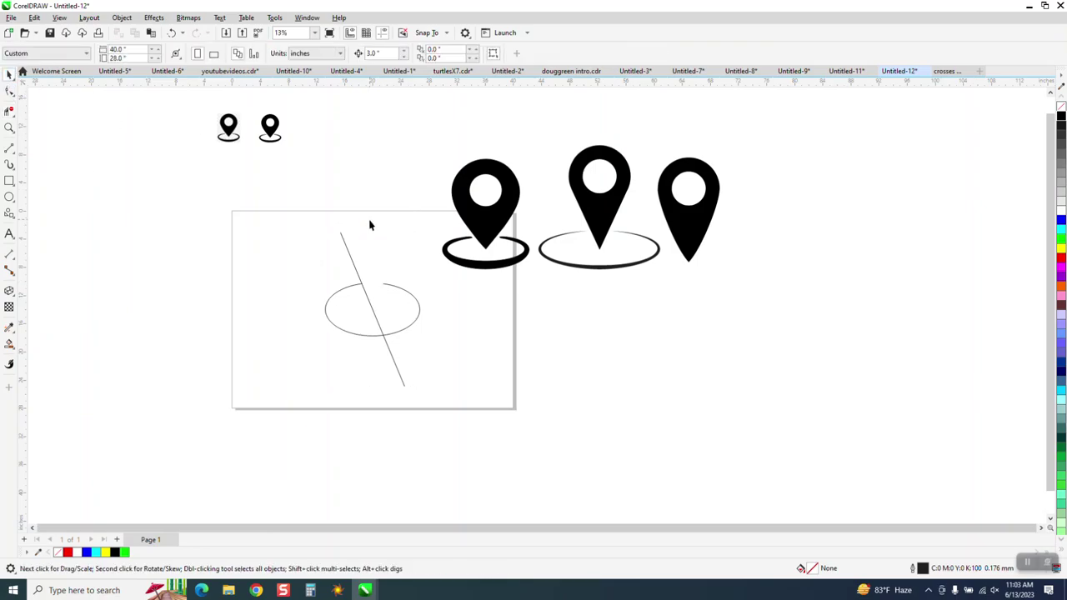
left_click(345, 247)
key("Delete")
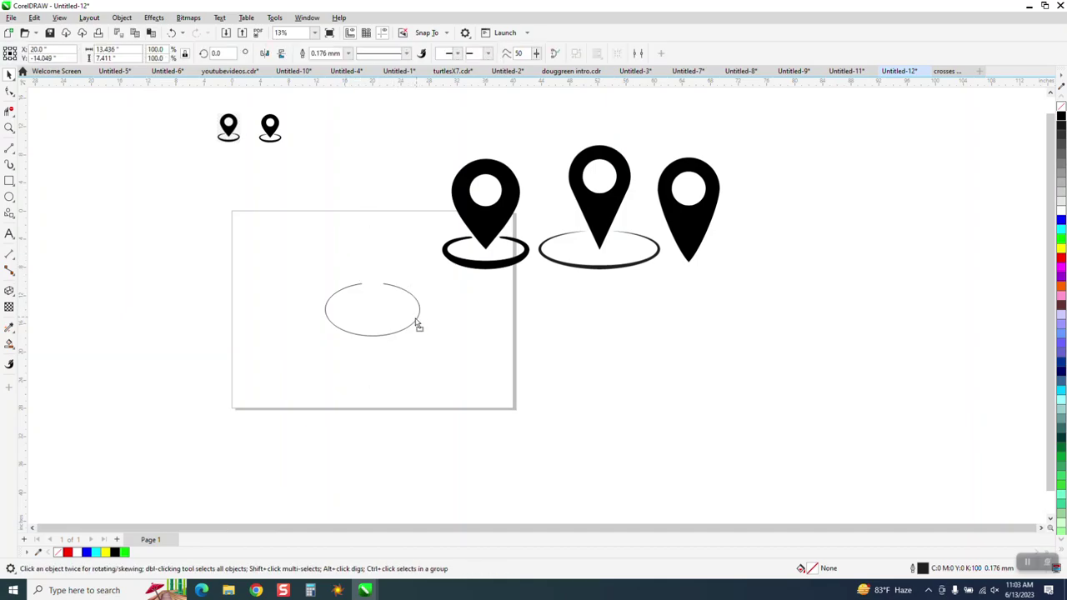
- Give the open ellipse a tapered Artistic Media preset stroke widened to 0.77 inches
left_click(367, 287)
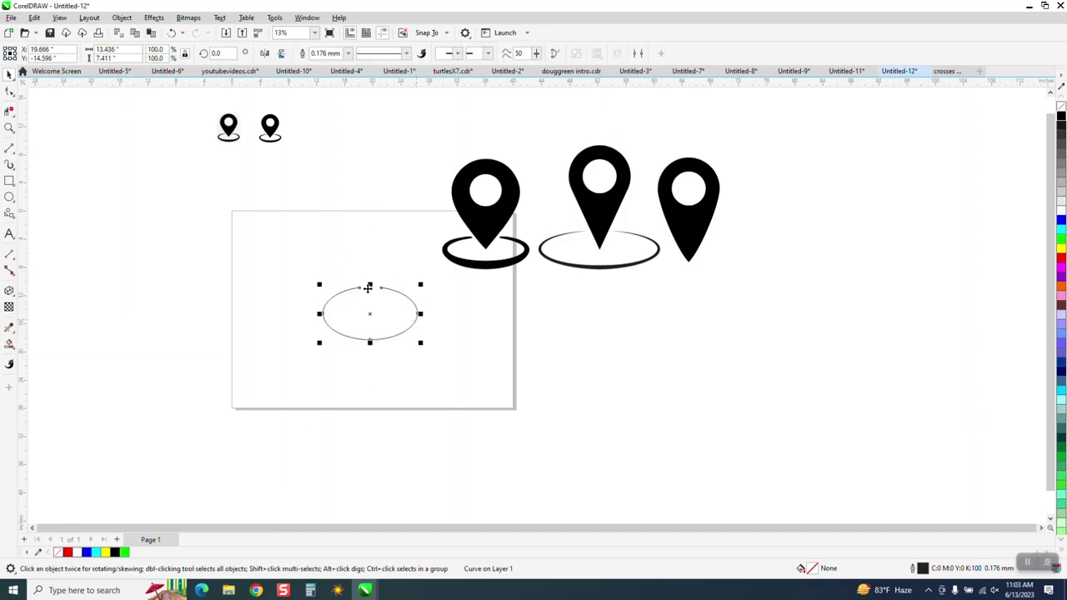
left_click(14, 173)
left_click(46, 165)
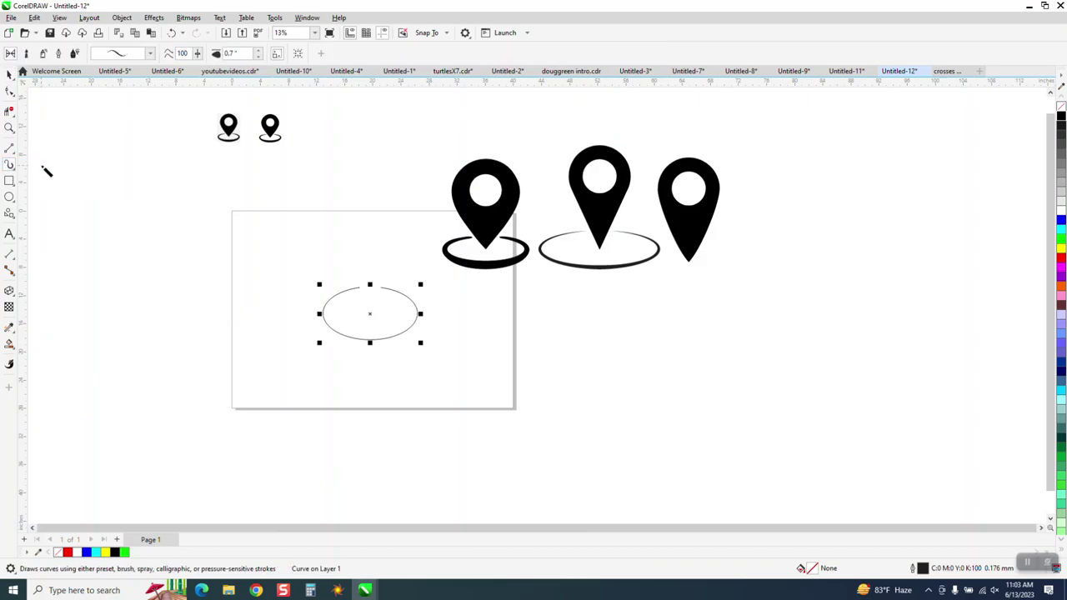
left_click(149, 53)
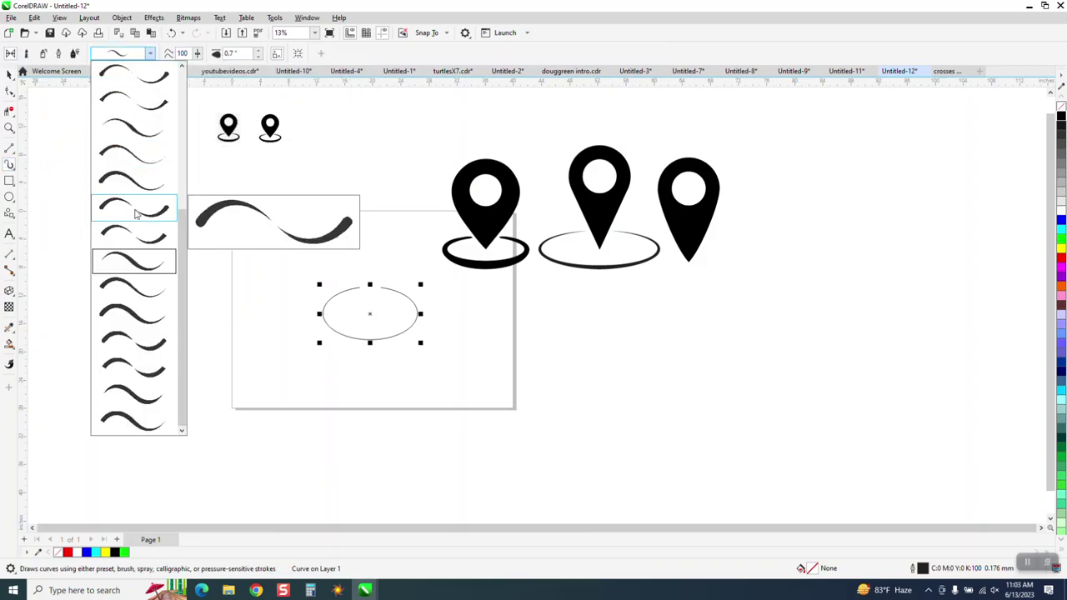
left_click(139, 265)
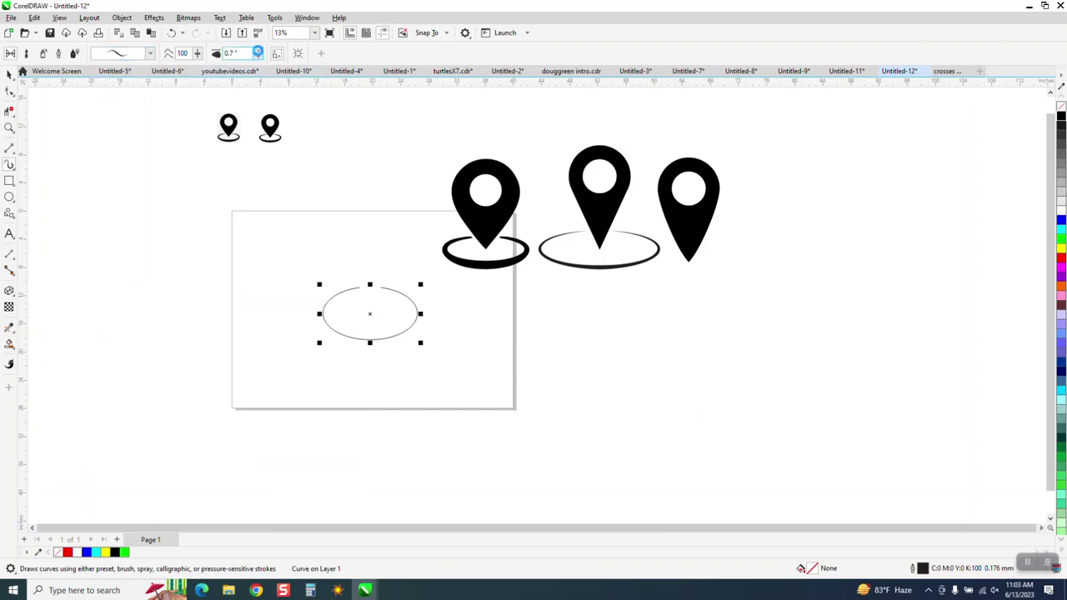
left_click(257, 51)
left_click(258, 50)
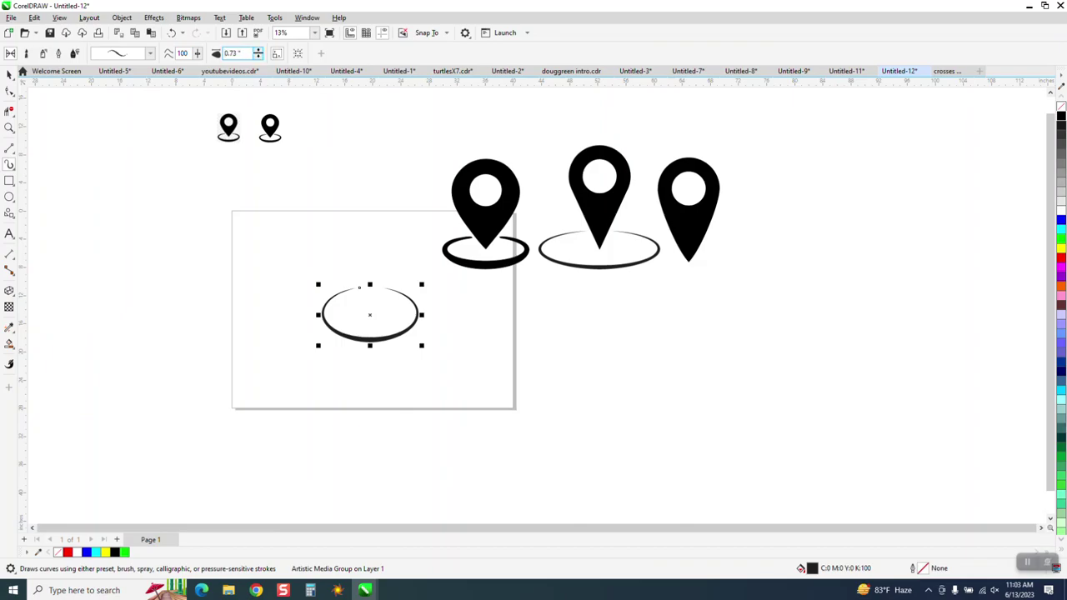
left_click(257, 50)
left_click(257, 50)
left_click(258, 50)
left_click(258, 50)
- Draw a circle, centre it on the page with P, and move it up above the tapered ellipse
left_click(9, 74)
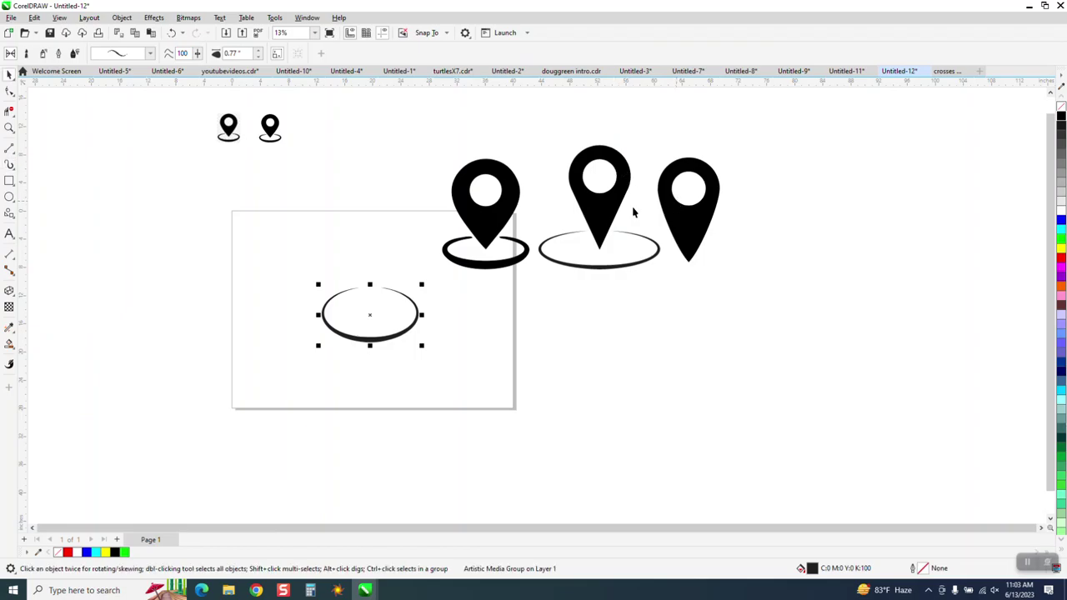
left_click(10, 198)
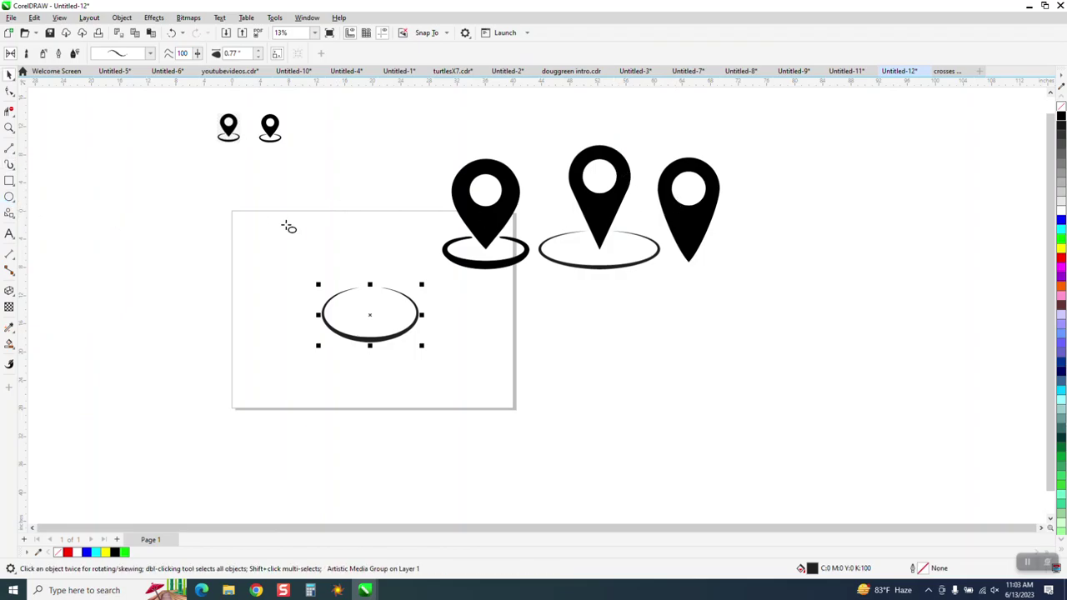
left_click_drag(408, 191, 352, 240)
key("p")
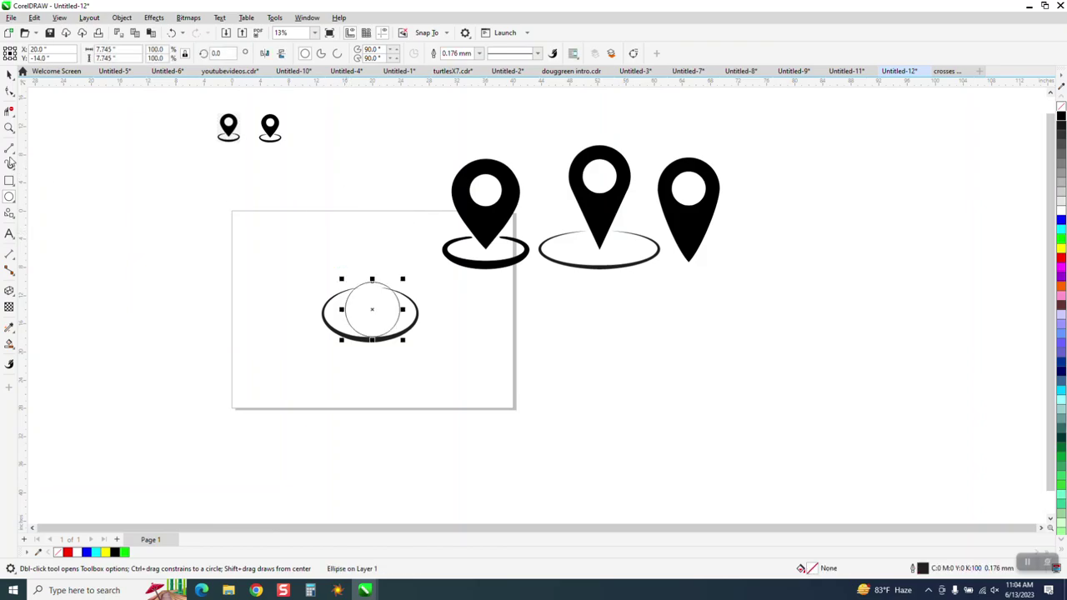
left_click(10, 74)
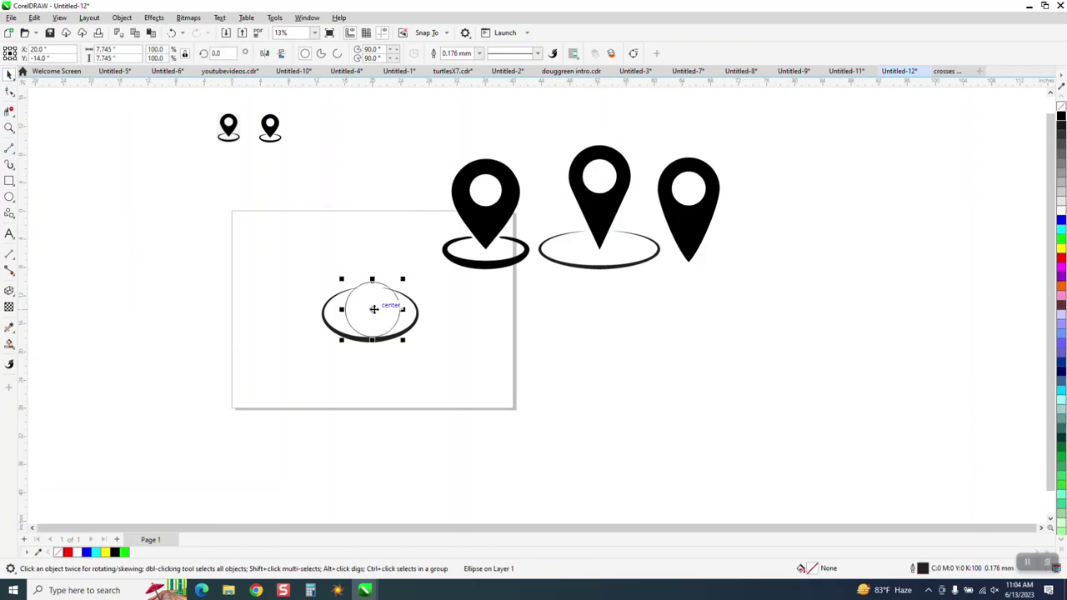
left_click_drag(373, 309, 373, 258)
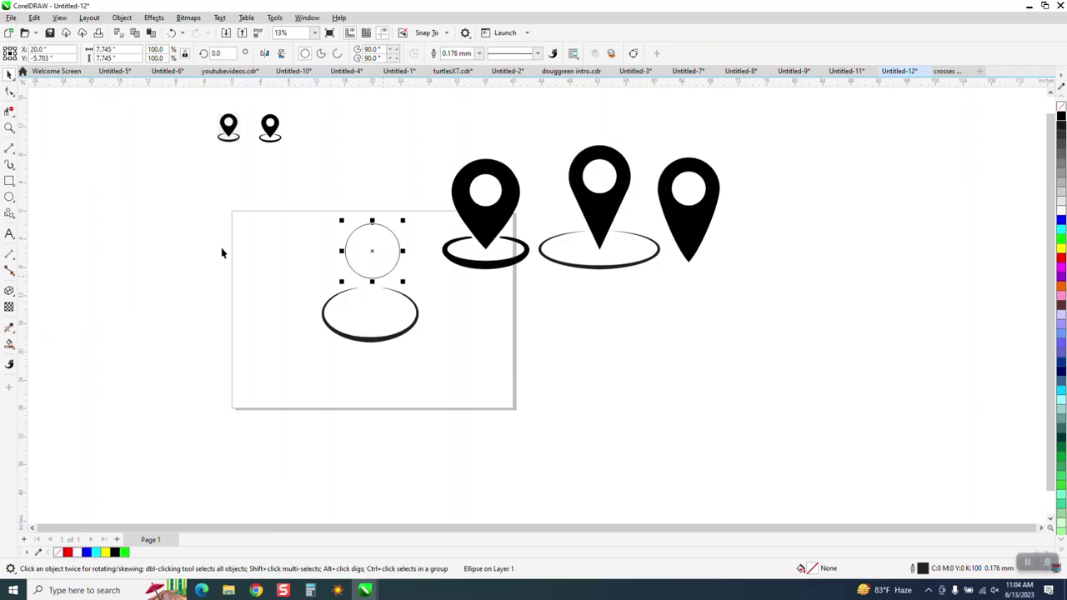
- Select the large open circle and zoom to frame it together with the ellipse below
left_click(333, 296)
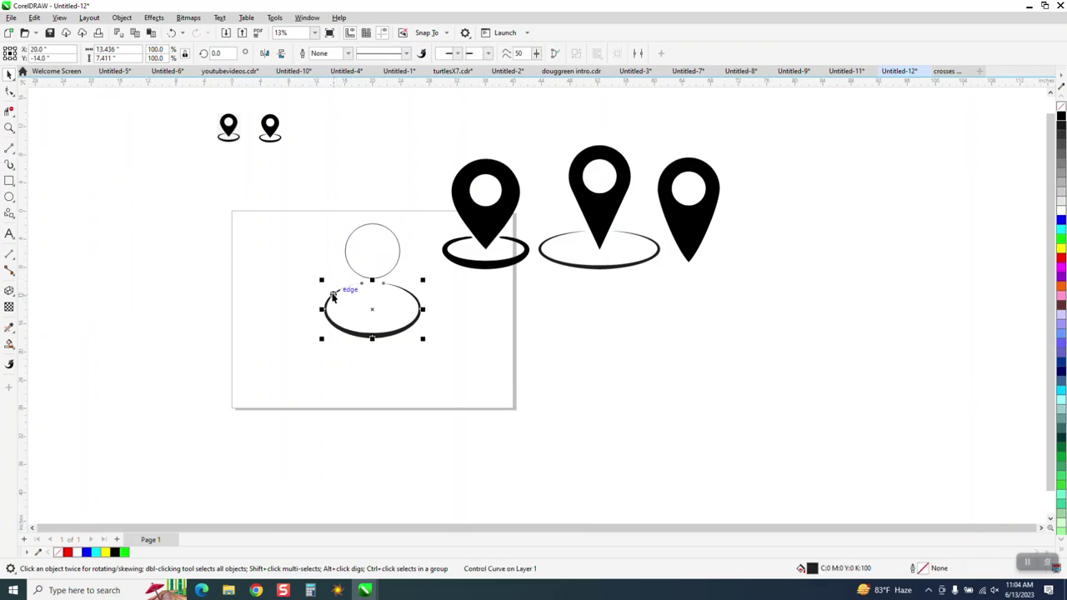
left_click(434, 268)
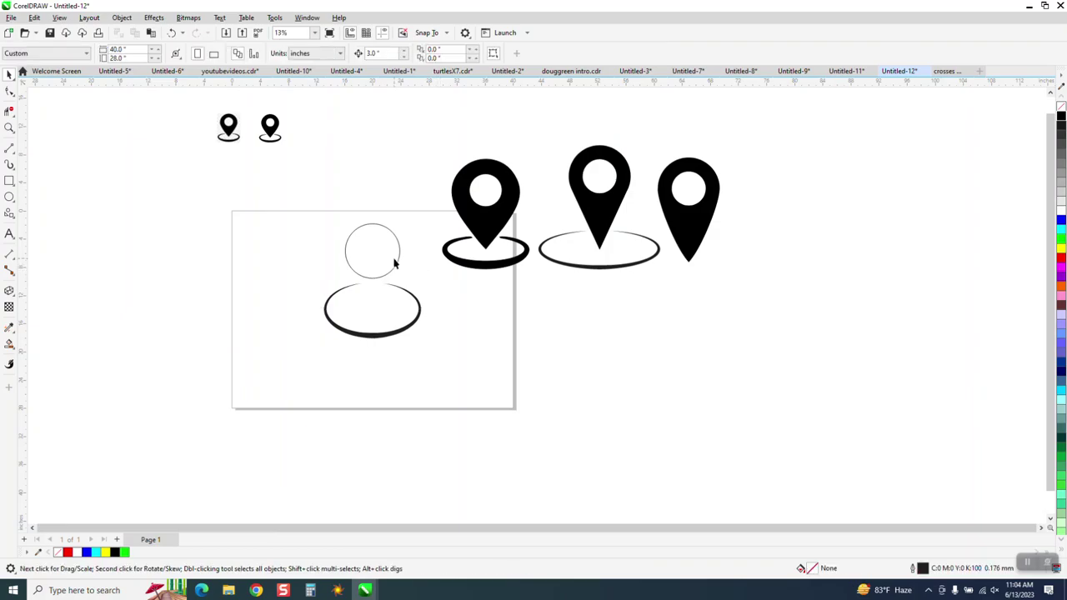
left_click(395, 262)
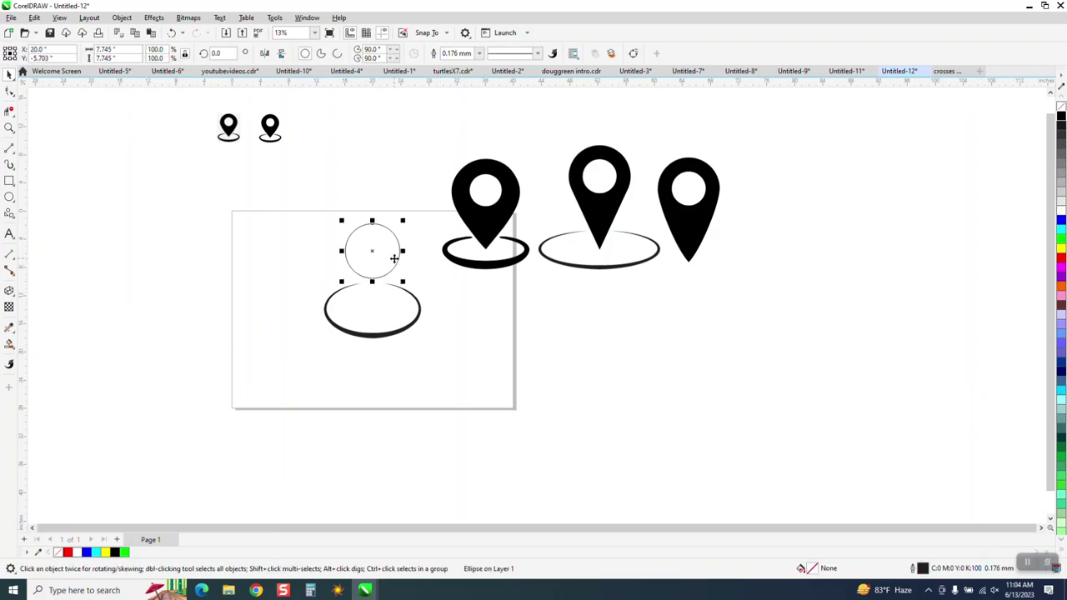
left_click(10, 127)
left_click_drag(317, 198, 503, 379)
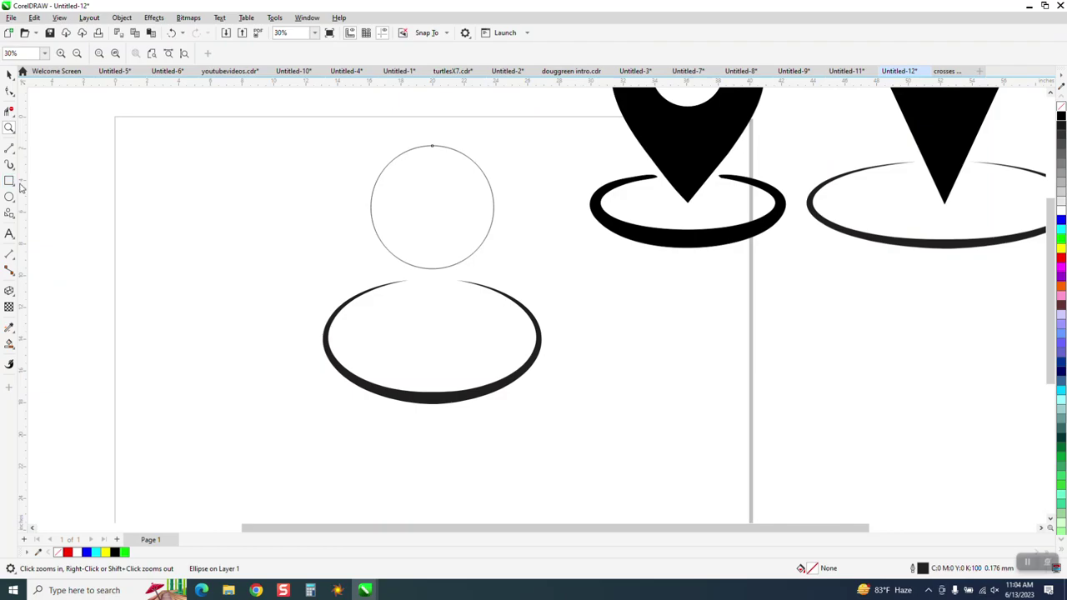
- Centre a vertical guide on the page and draw a line from the circle's left edge into the ellipse
left_click_drag(92, 231, 222, 231)
key("p")
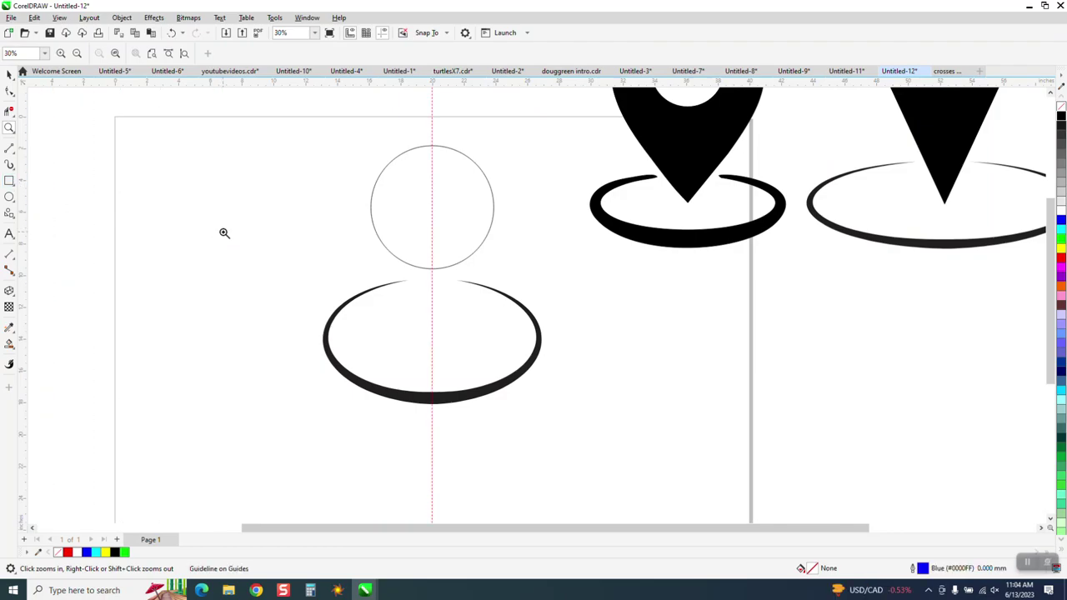
left_click(14, 158)
left_click(46, 159)
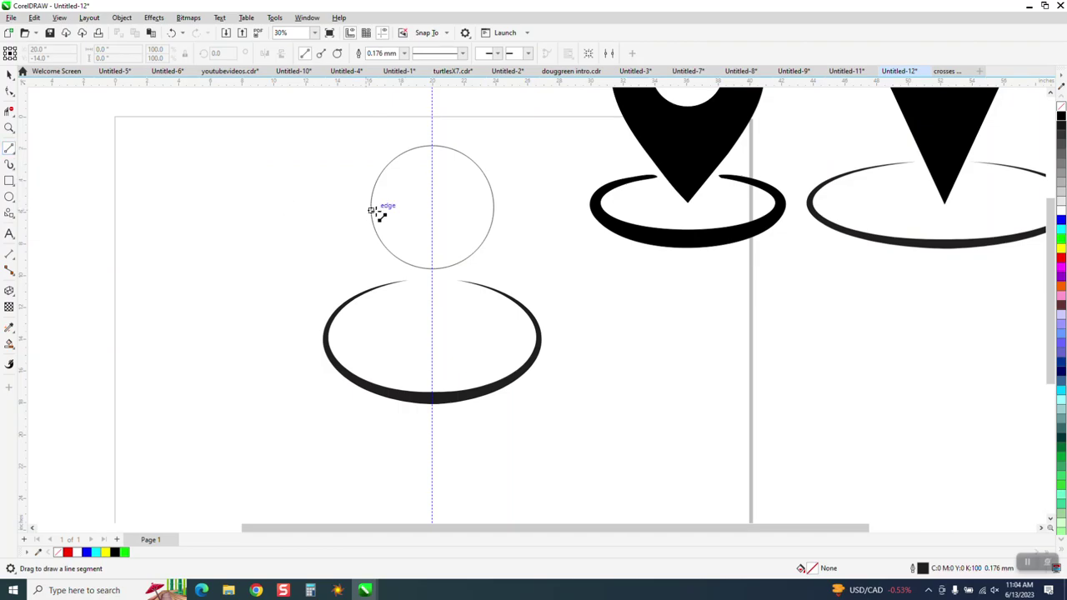
left_click_drag(374, 226, 435, 375)
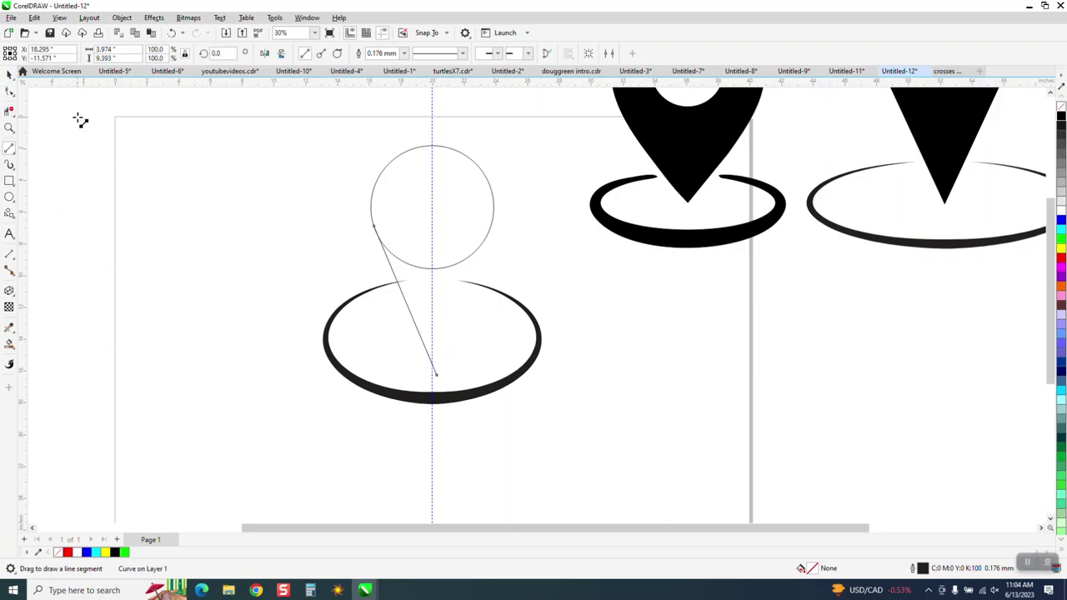
- Mirror the line horizontally and move the copy to the circle's right side
left_click(9, 75)
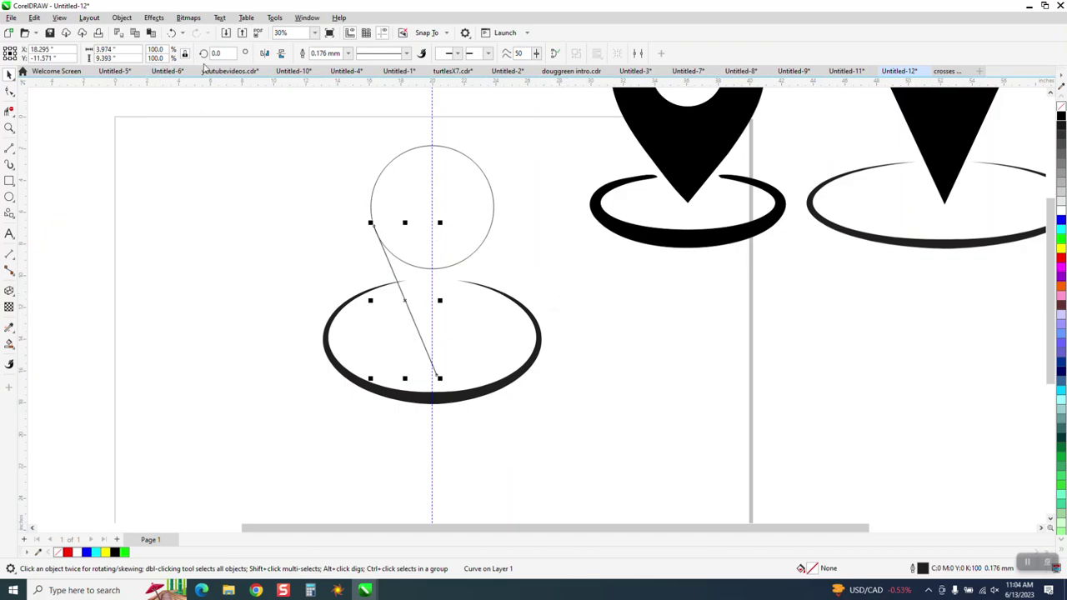
left_click(264, 54)
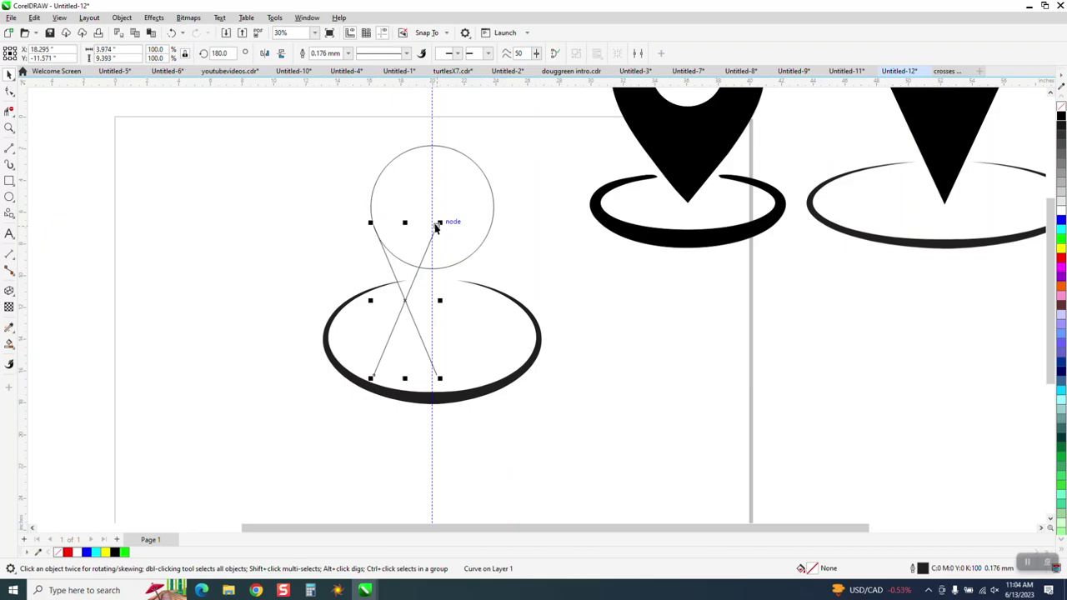
left_click_drag(439, 225, 490, 225)
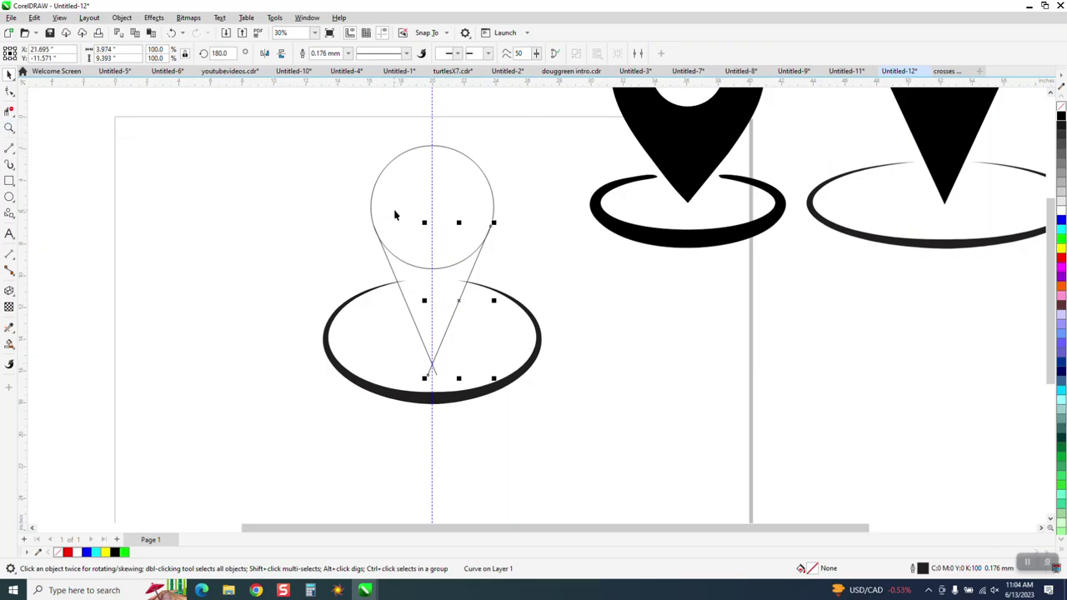
- Draw a small circle, centre it on the page, and move it up inside the large circle
left_click(10, 198)
scroll(179, 262, "down", 1)
left_click_drag(244, 205, 225, 230)
key("p")
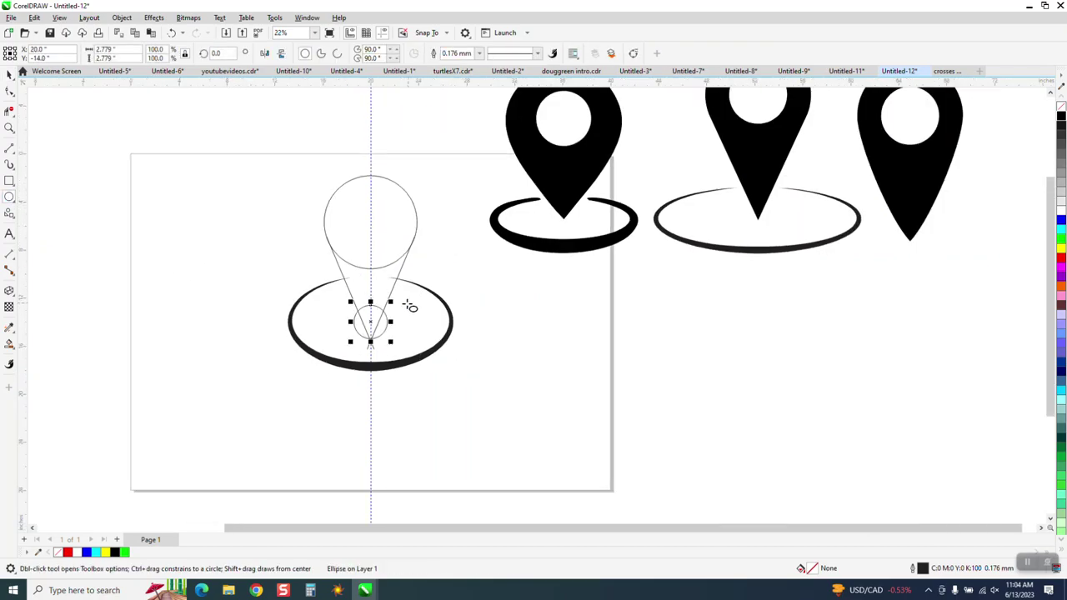
key("space")
left_click_drag(371, 321, 371, 223)
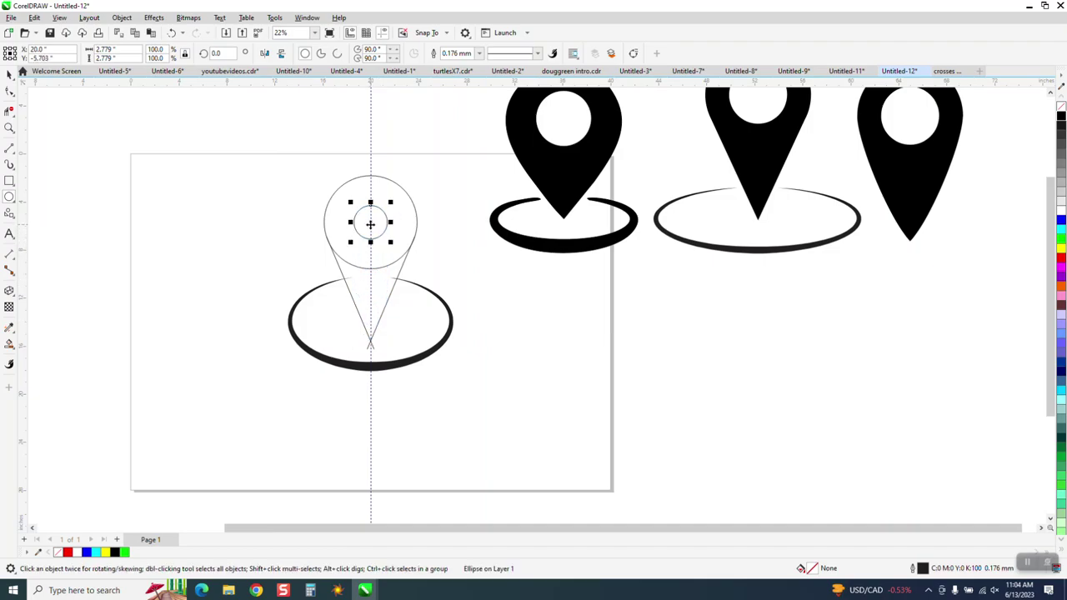
left_click(10, 113)
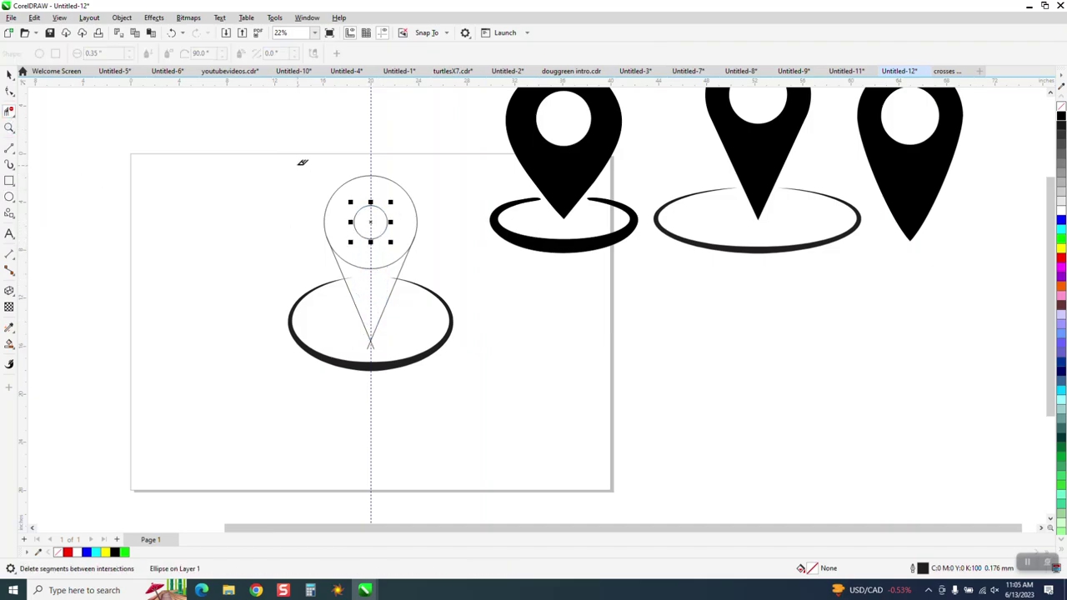
- Trim the big circle's lower arc and the crossing line tails, then Smart Fill the pin black
left_click(10, 127)
scroll(238, 270, "up", 2)
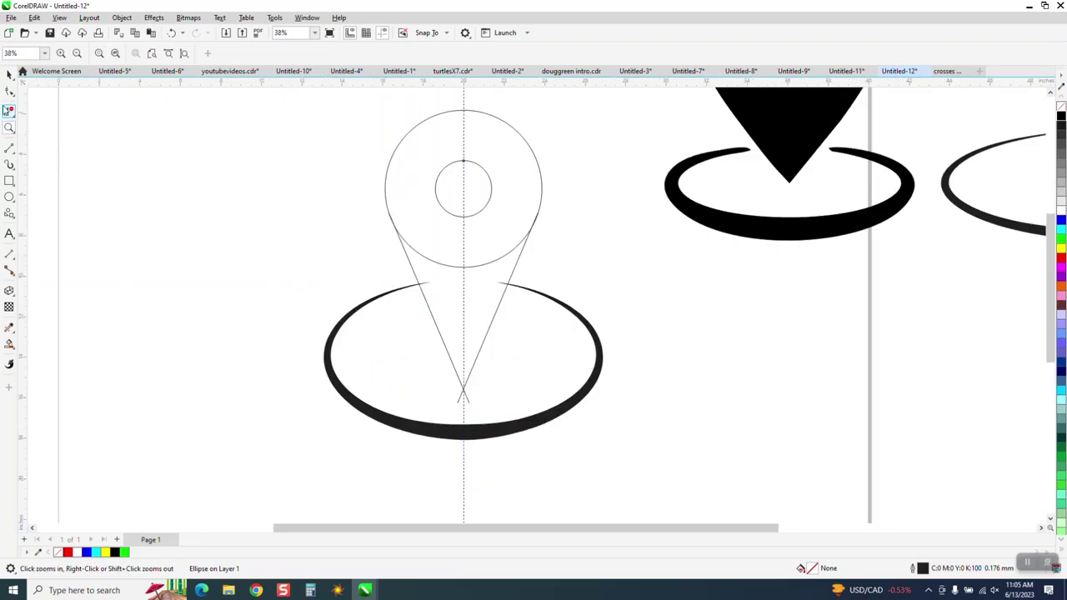
left_click(9, 111)
left_click_drag(433, 222, 456, 268)
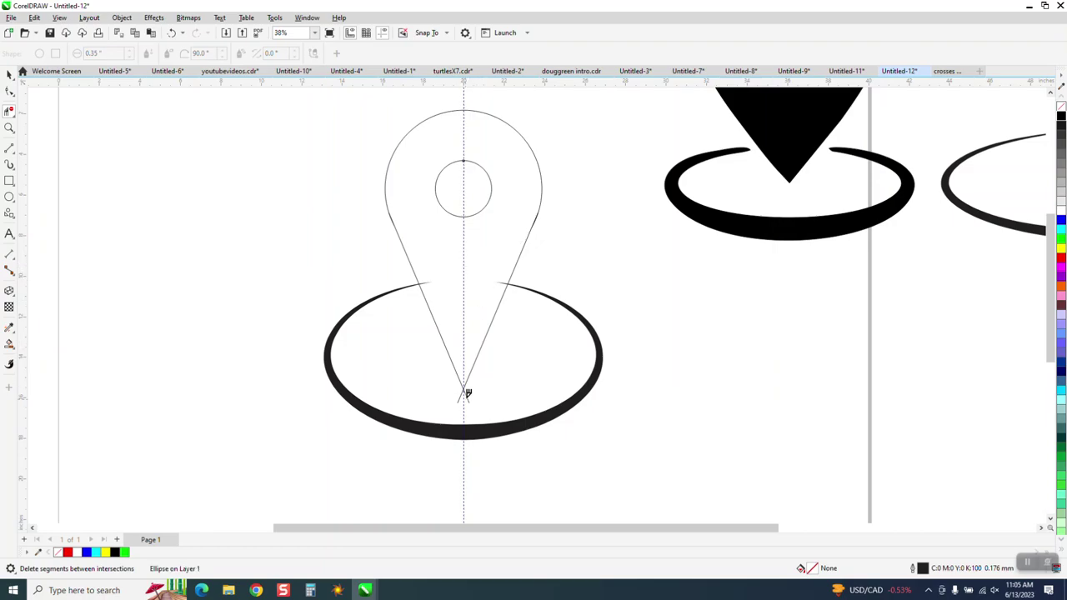
left_click(459, 395)
left_click(8, 344)
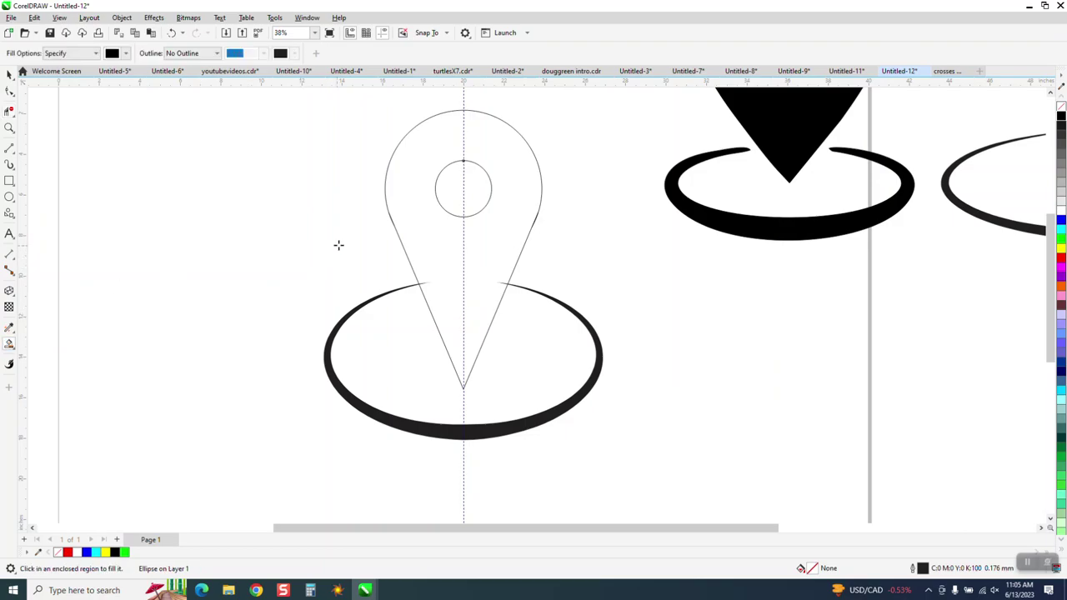
left_click(410, 225)
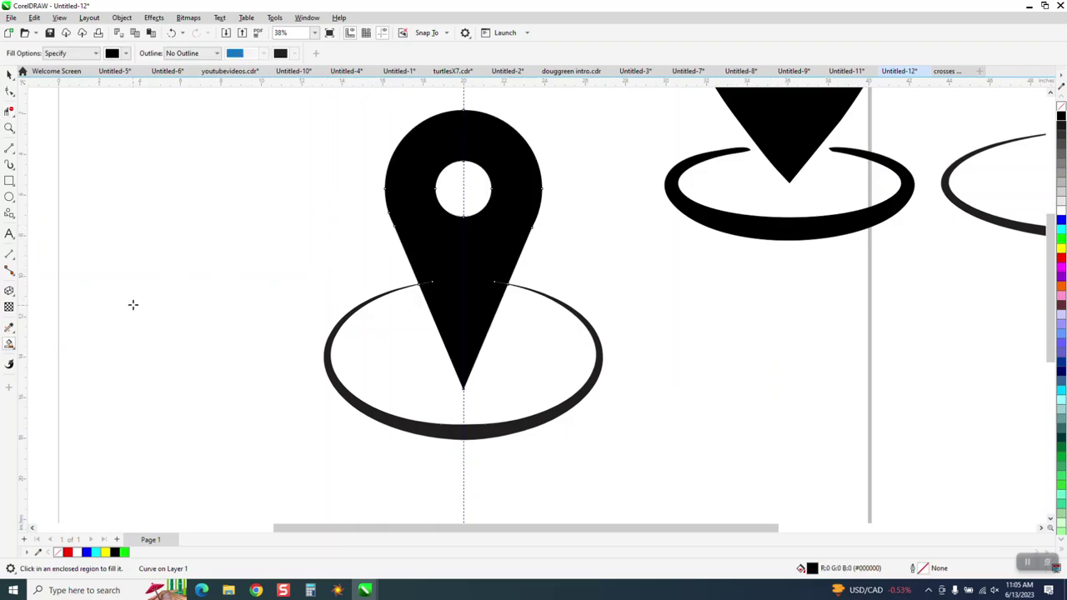
- Stretch the tapered ellipse ring to about 118.6% width and centre it under the pin
left_click(10, 75)
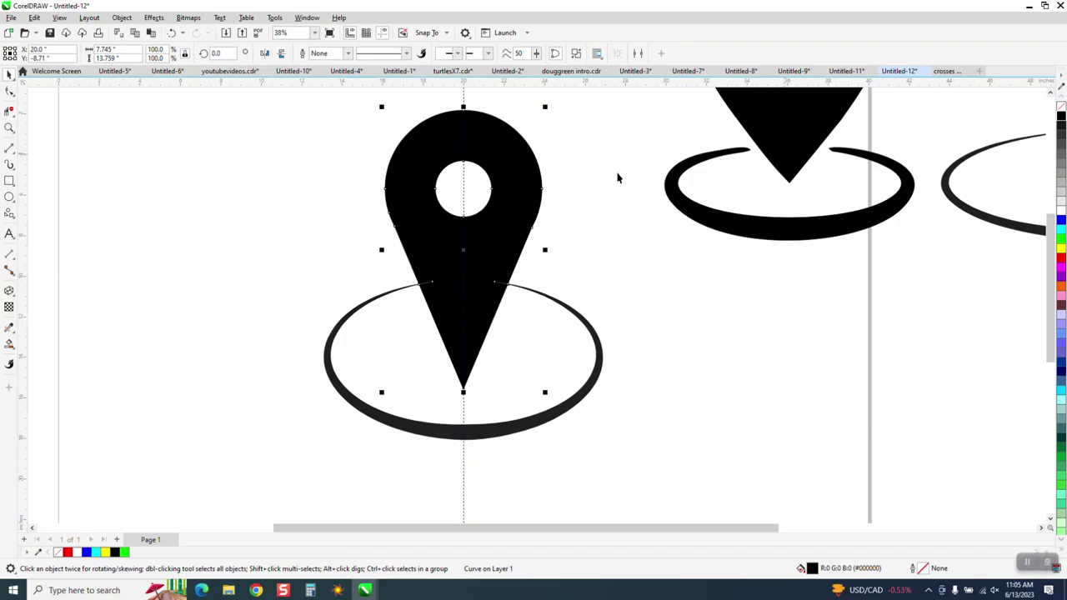
left_click(562, 306)
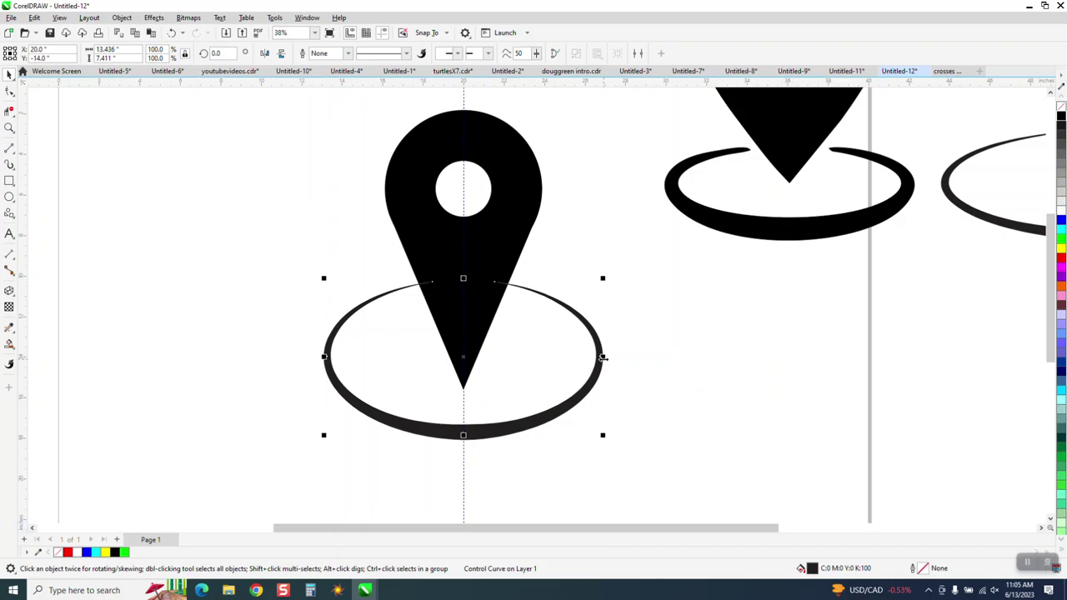
left_click_drag(603, 358, 652, 355)
key("c")
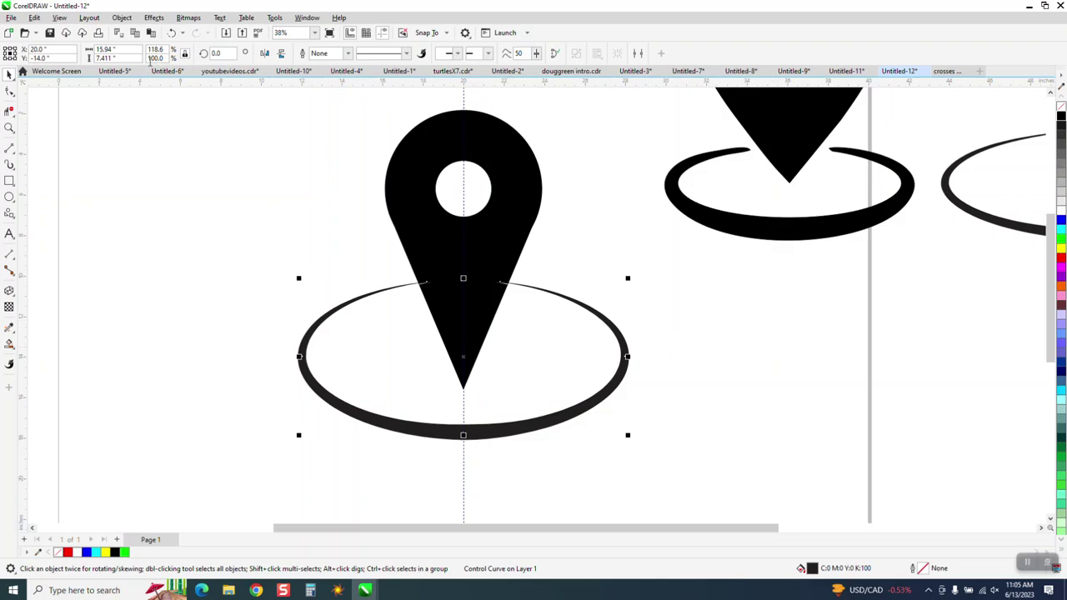
scroll(310, 150, "down", 1)
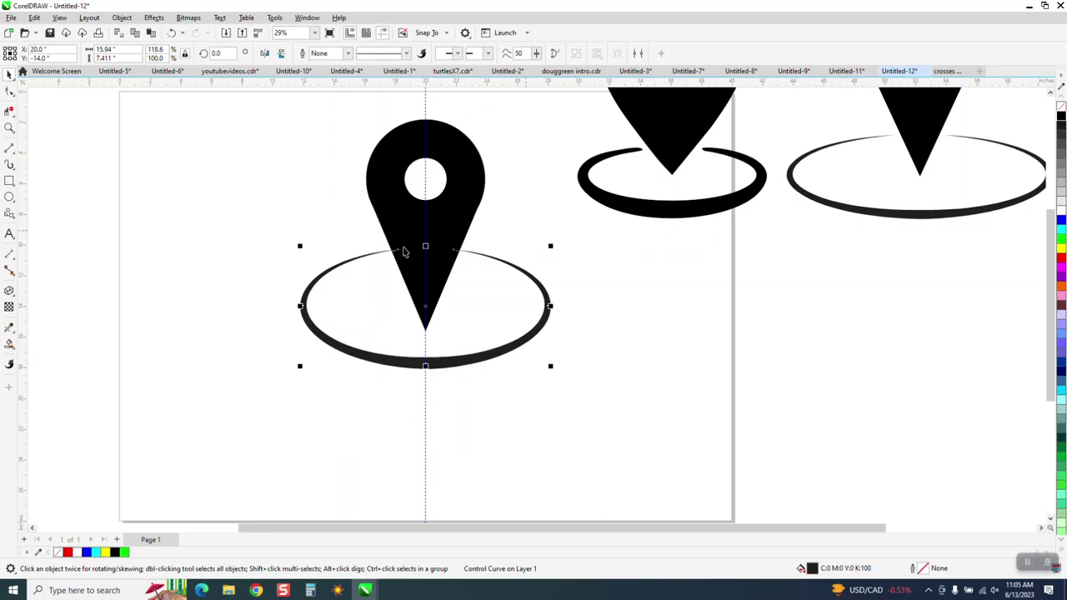
left_click_drag(278, 218, 605, 396)
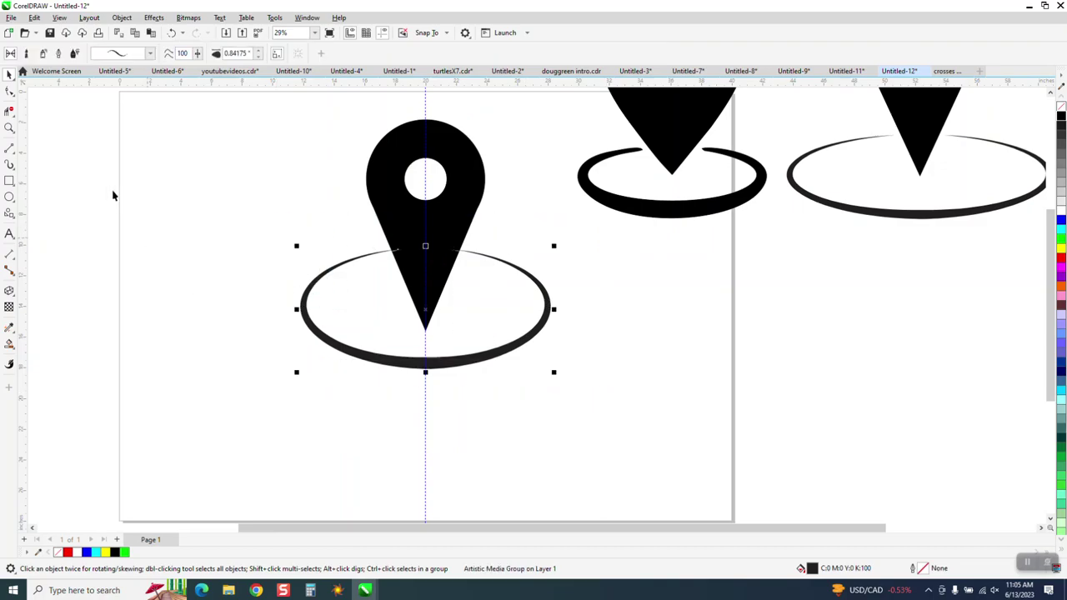
- Break the Artistic Media group apart and nudge the ellipse pieces down
left_click(125, 20)
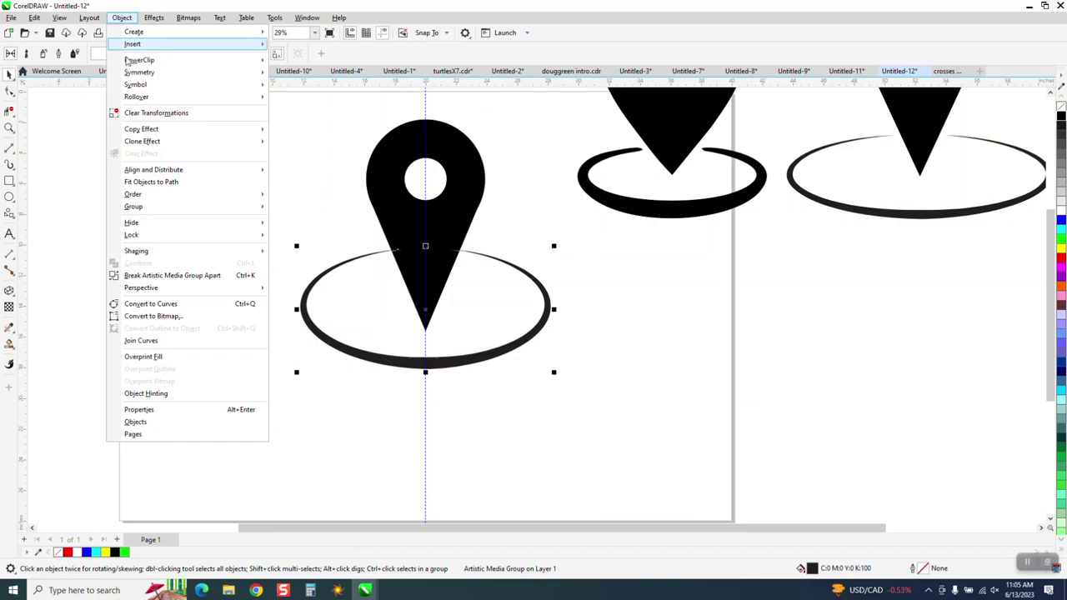
left_click(168, 276)
scroll(291, 257, "down", 2)
key("Down")
key("Down")
key("Down")
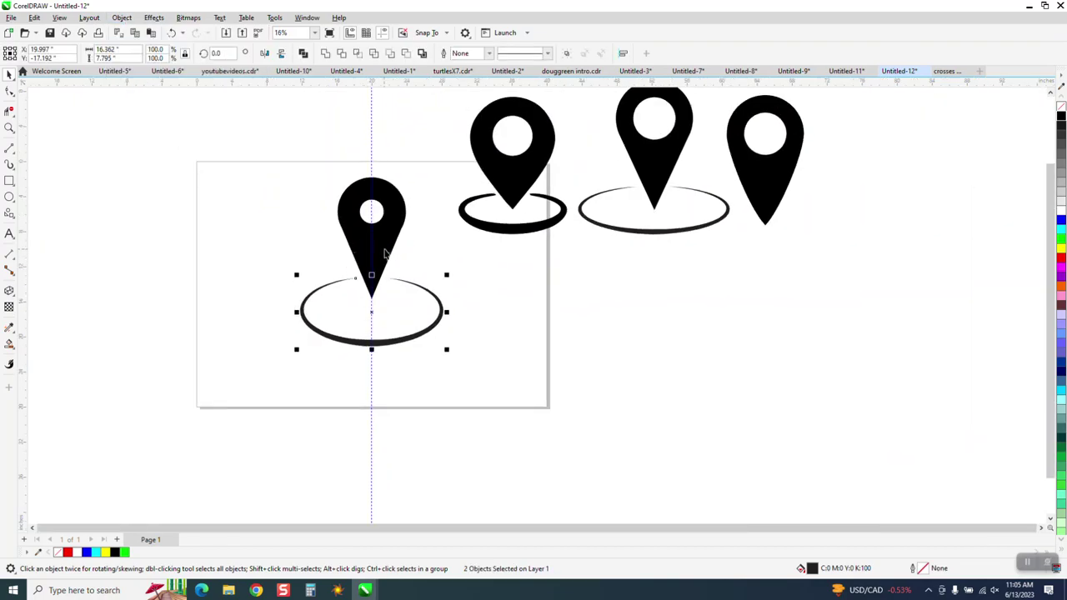
- Give the thin control ellipse a black outline and delete the thick tapered ring
left_click(417, 277)
left_click_drag(435, 242, 343, 317)
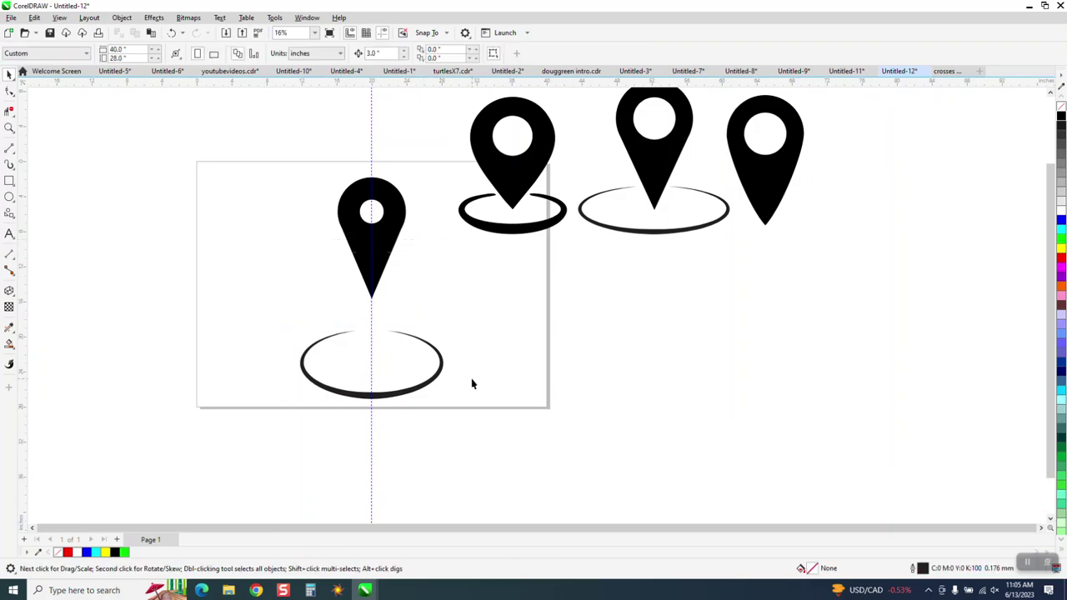
left_click(441, 371)
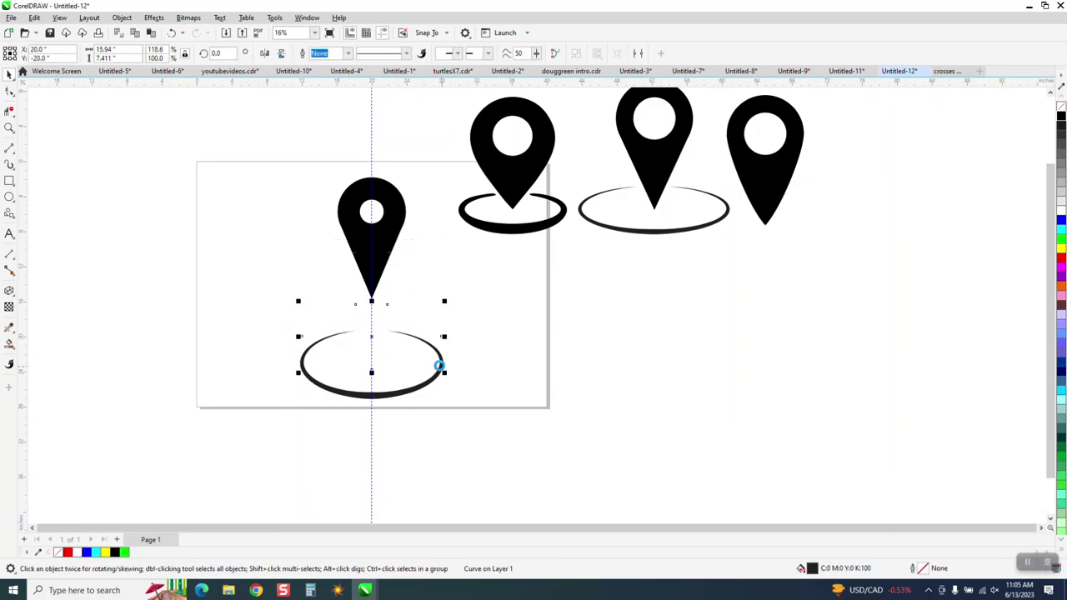
right_click(1061, 118)
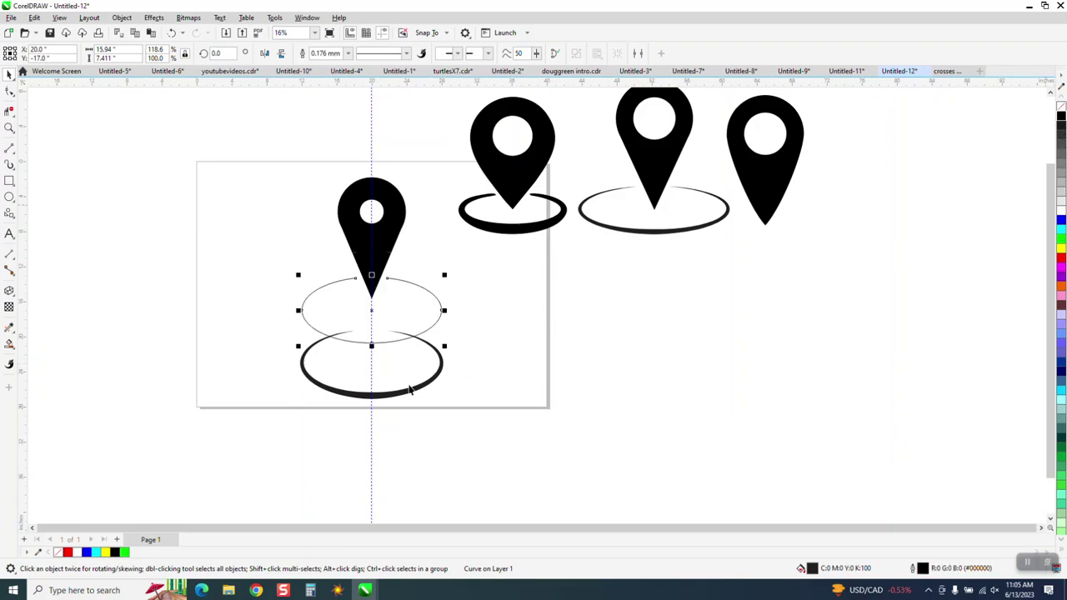
left_click(395, 399)
key("Delete")
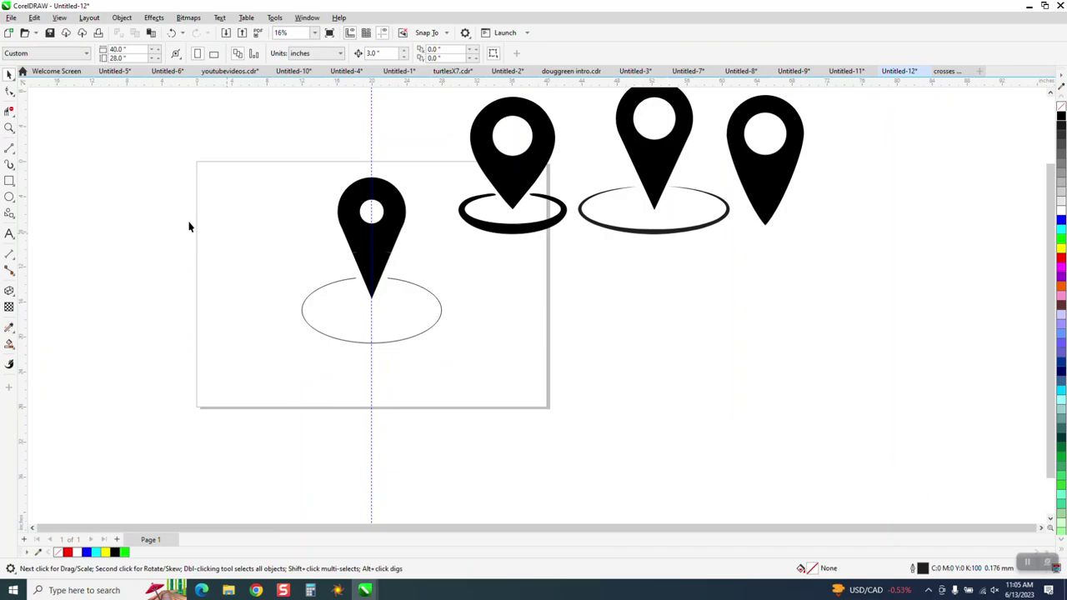
- Zoom in on the pin tip and draw two short cutting lines across the ellipse
key("z")
left_click_drag(281, 226, 555, 398)
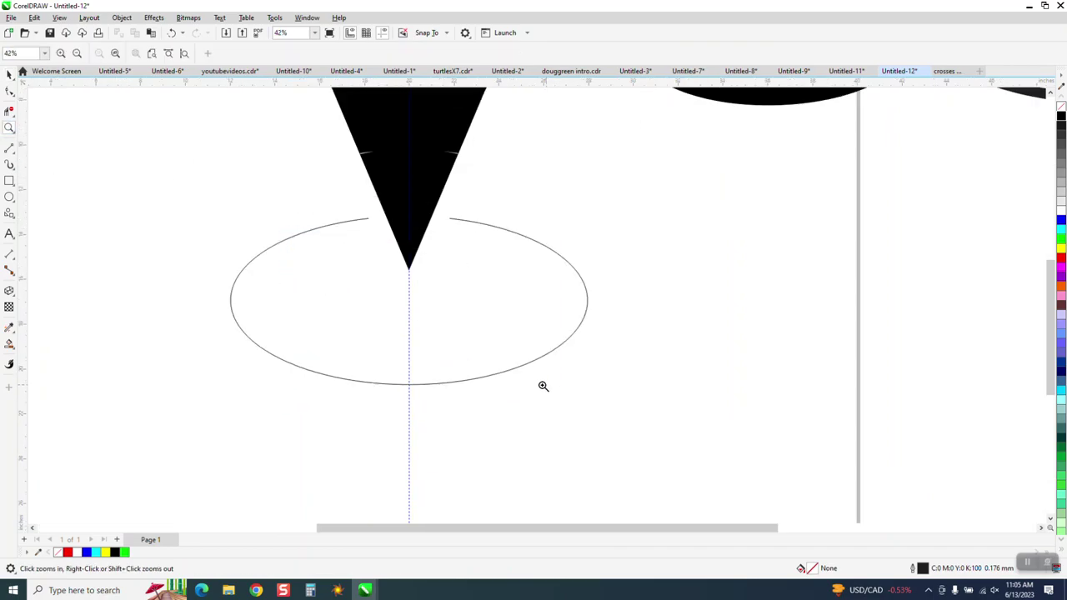
left_click(9, 148)
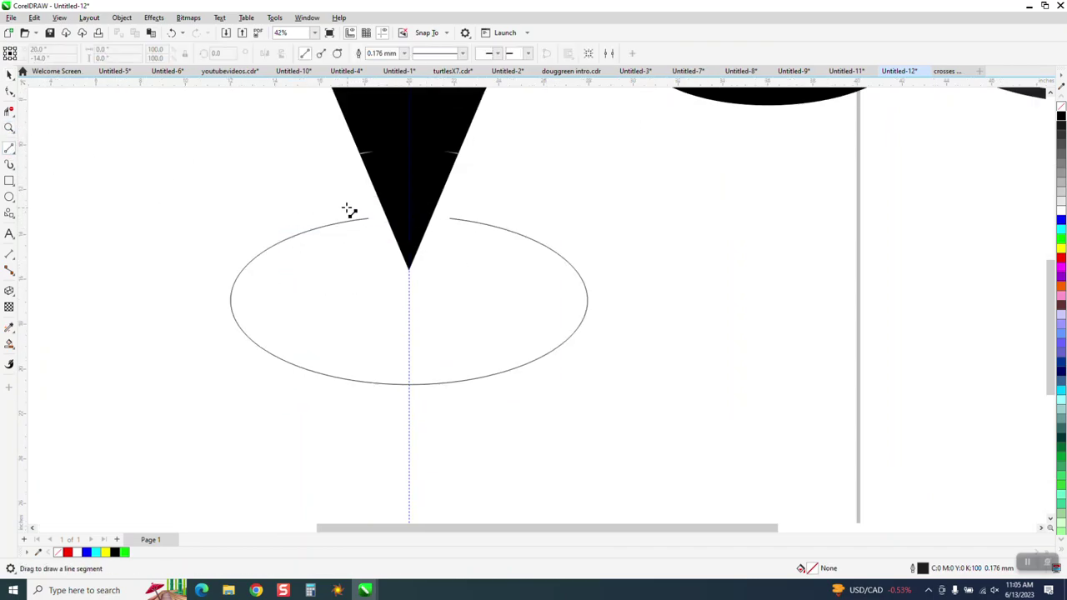
left_click_drag(339, 205, 357, 247)
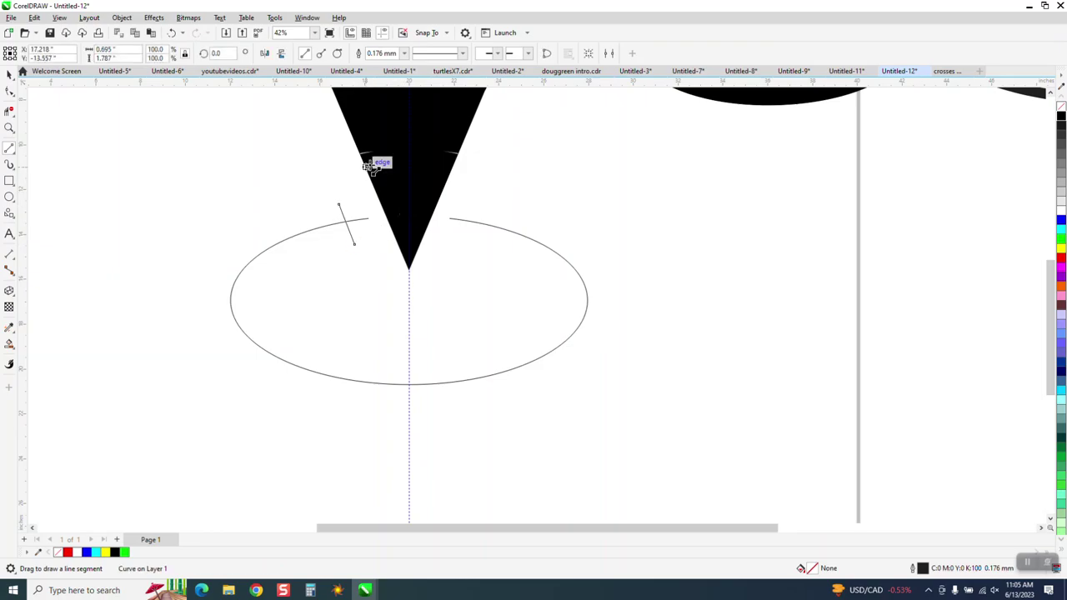
left_click_drag(503, 214, 469, 247)
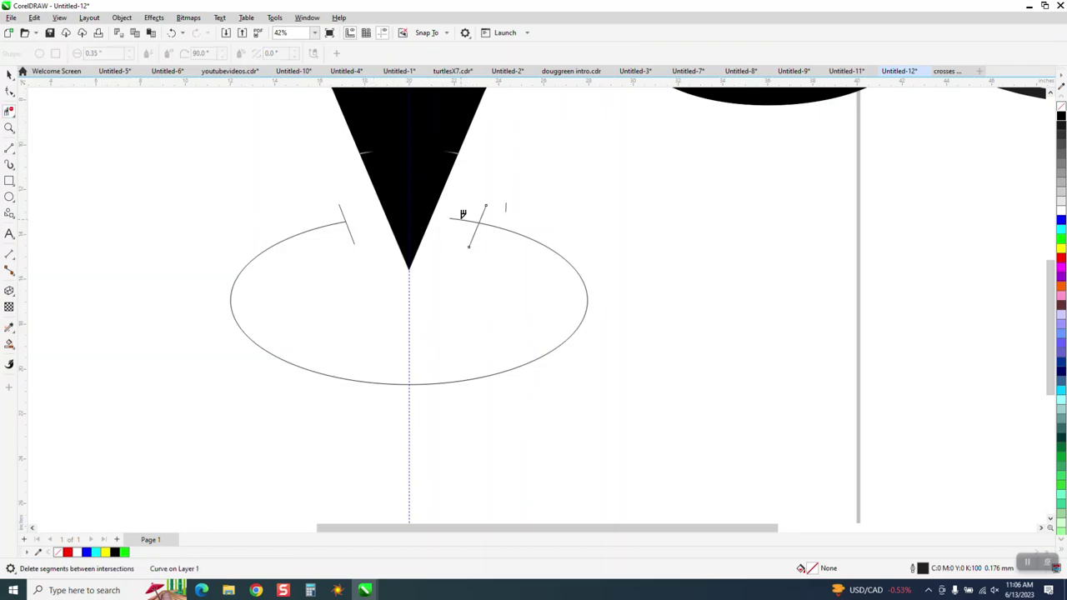
- Remove the ellipse segment at the gap and delete the left and right line stubs
left_click(464, 216)
left_click(11, 75)
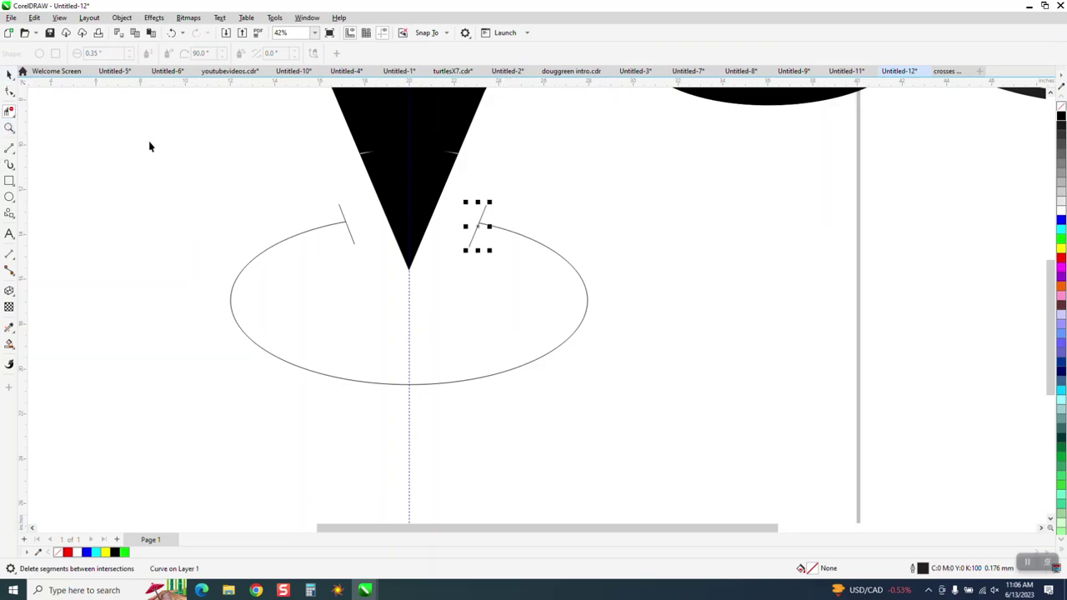
key("Delete")
left_click(341, 216)
key("Delete")
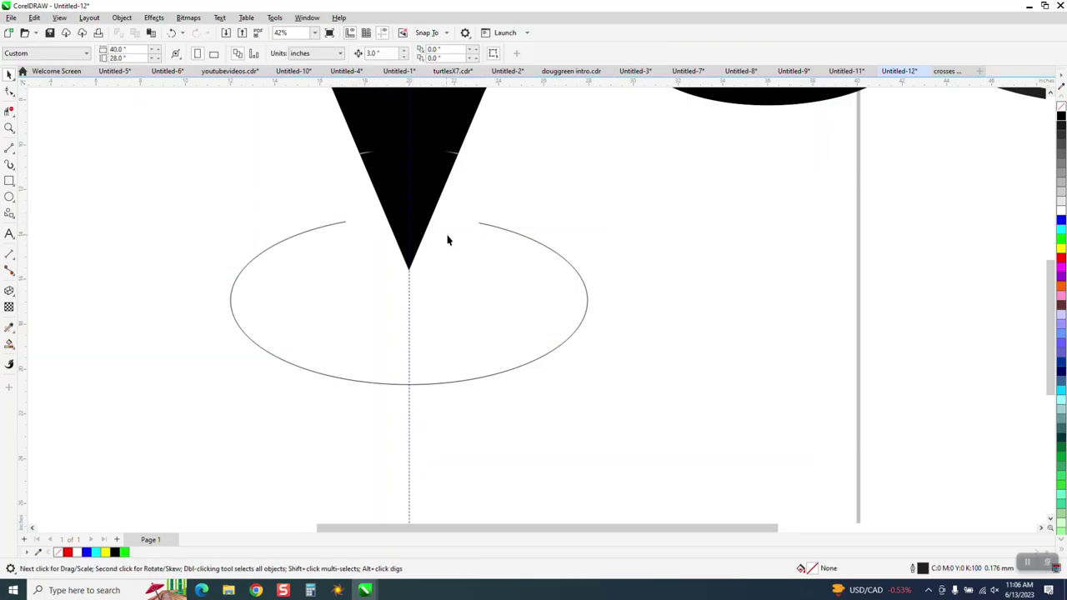
left_click(488, 226)
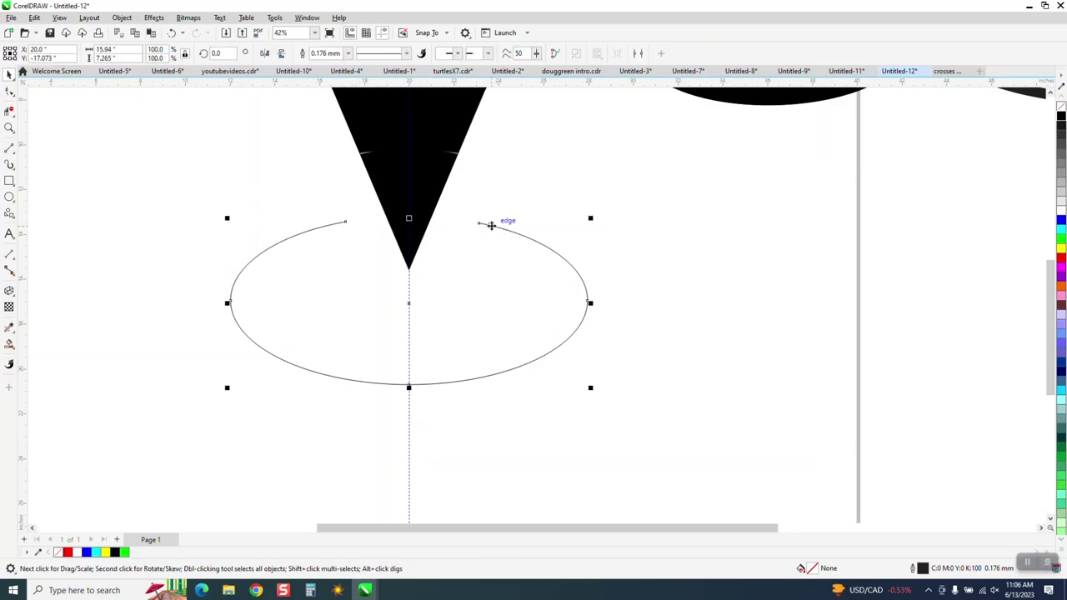
- Apply a tapered Artistic Media stroke to the open ellipse and widen it to 0.81"
left_click(10, 165)
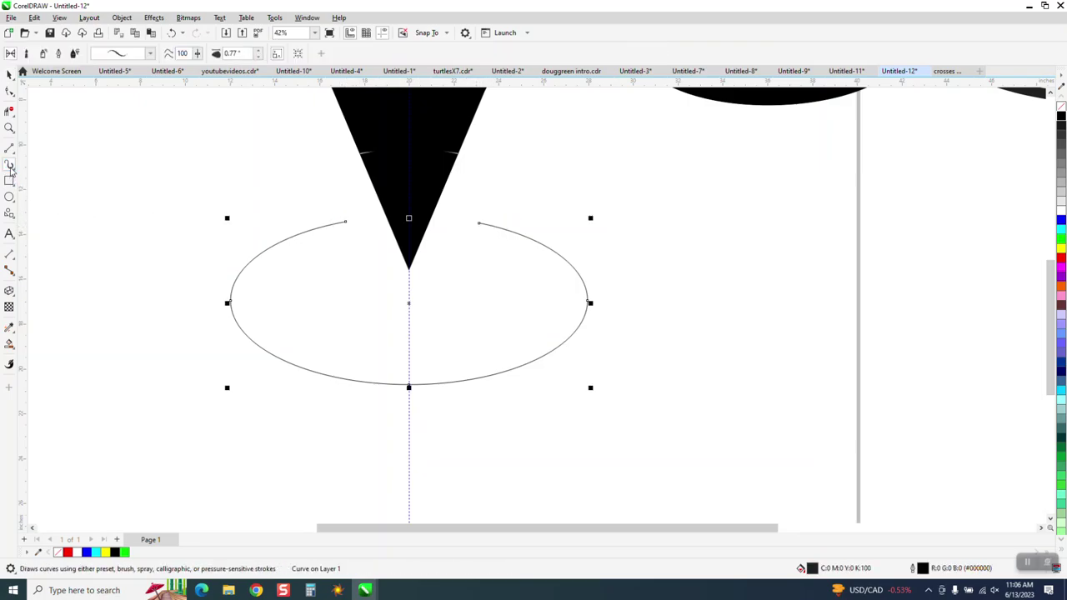
left_click(259, 50)
left_click(258, 50)
left_click(258, 50)
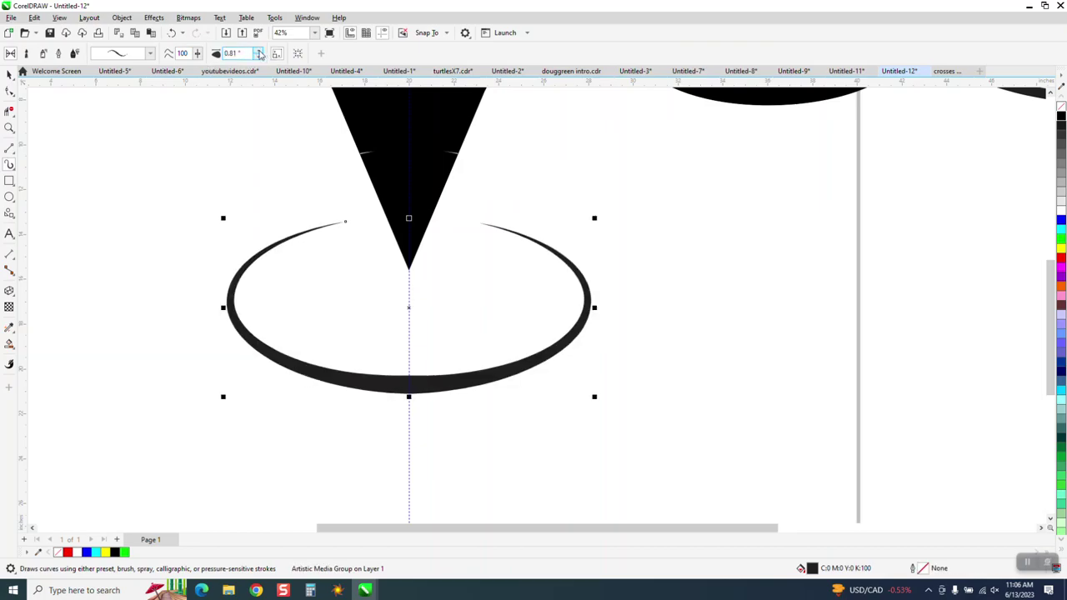
left_click(258, 50)
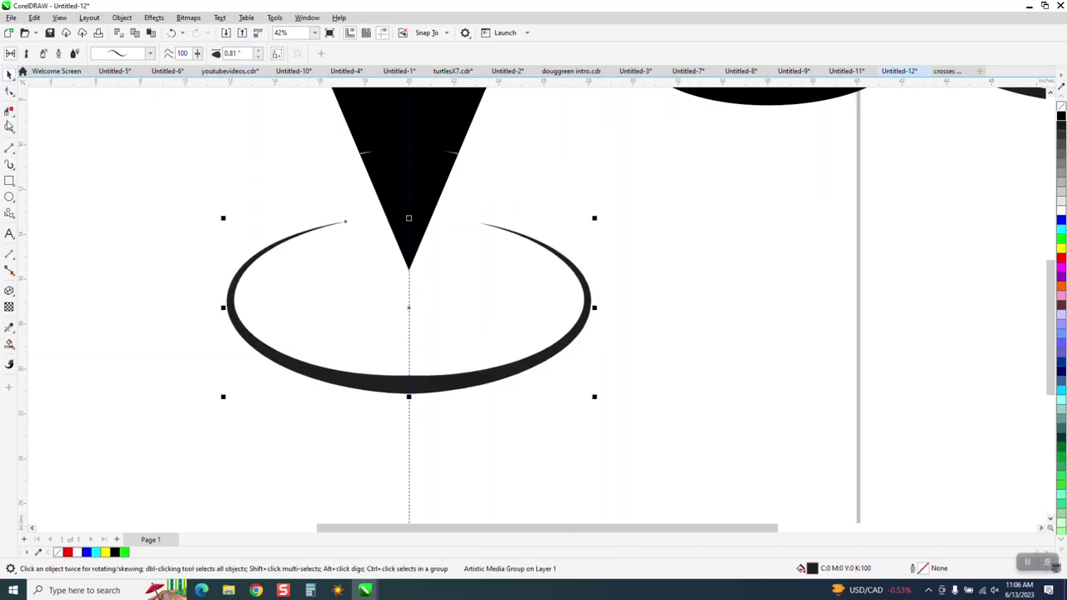
- Zoom in to check the pin's triangle, zoom back out, and reselect the tapered base
left_click(9, 127)
left_click_drag(359, 150, 485, 191)
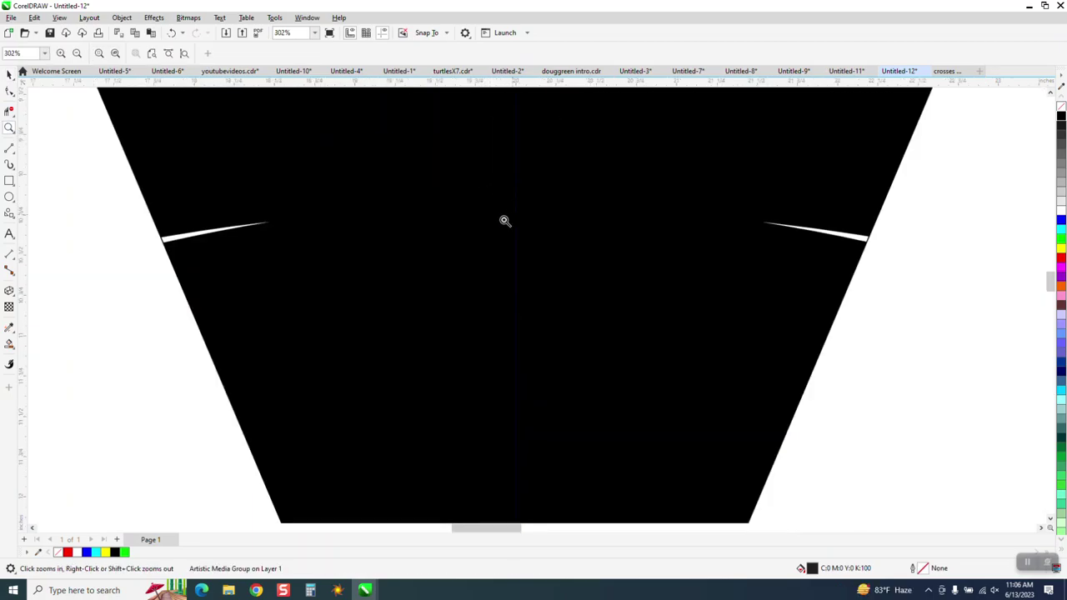
right_click(428, 241)
right_click(429, 241)
key("space")
left_click(324, 166)
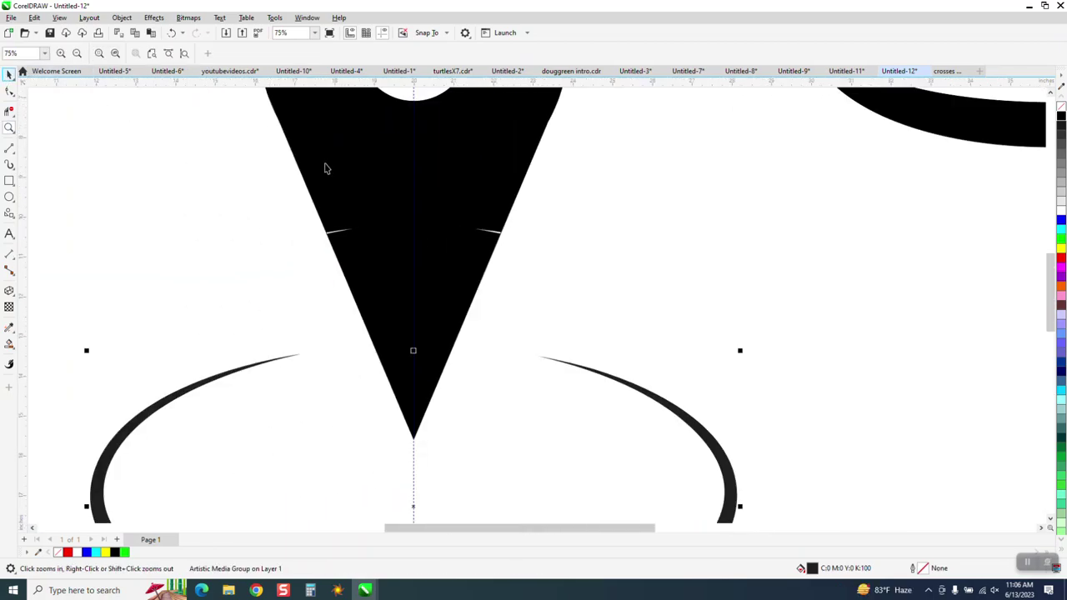
scroll(516, 212, "down", 3)
- Delete the black triangle and Smart Fill the whole pin outline solid black
left_click(509, 189)
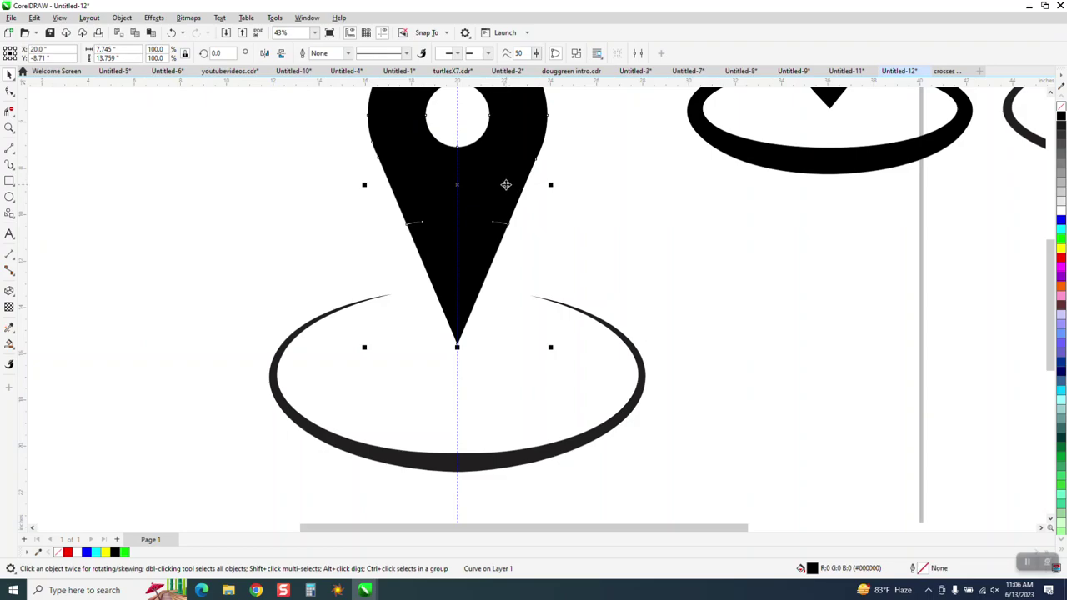
key("Delete")
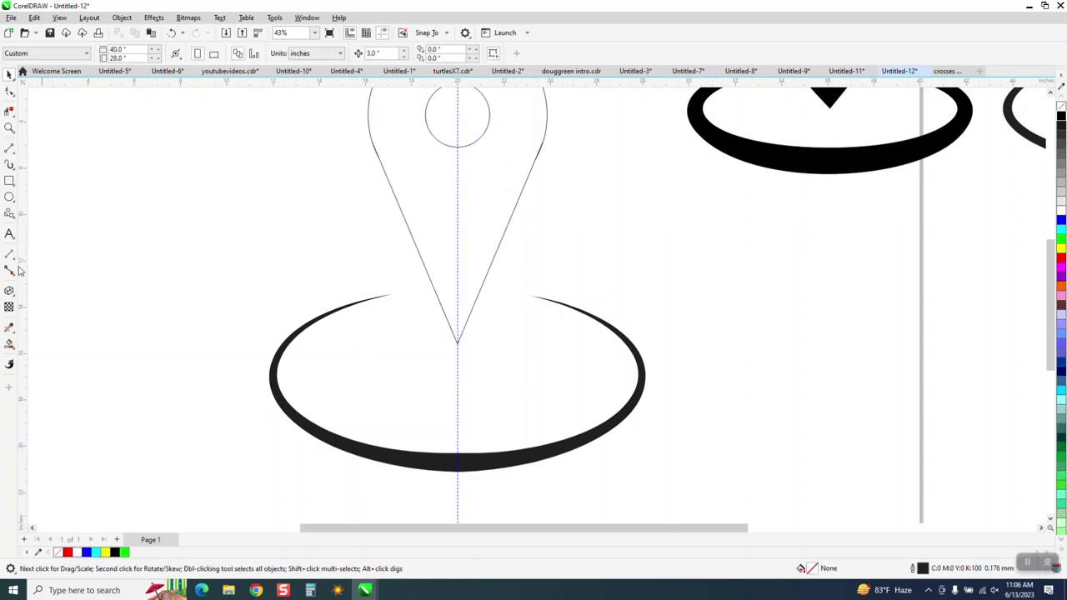
left_click(9, 344)
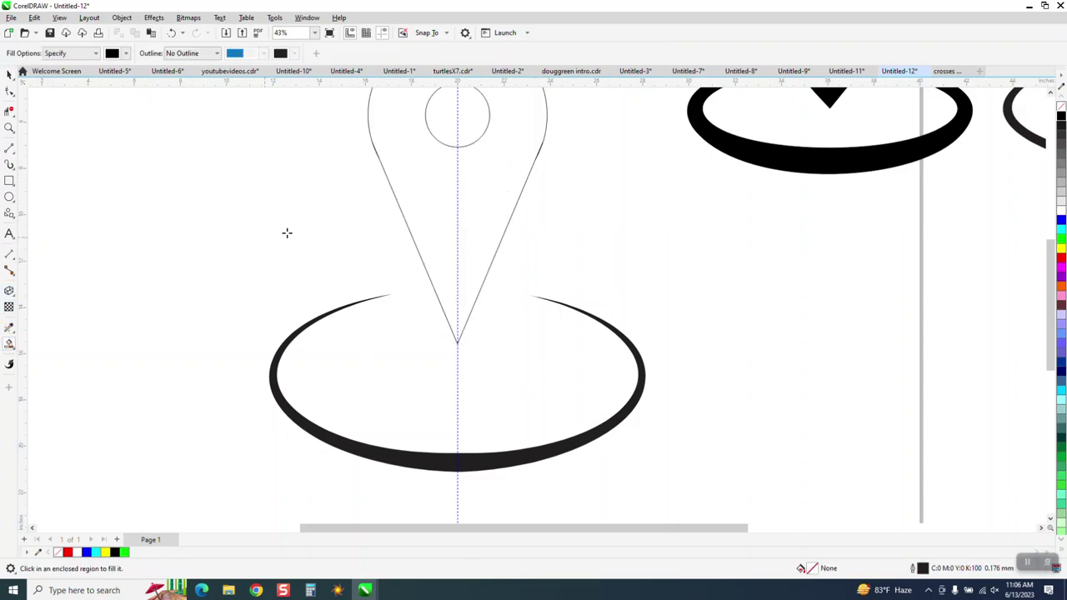
left_click(446, 205)
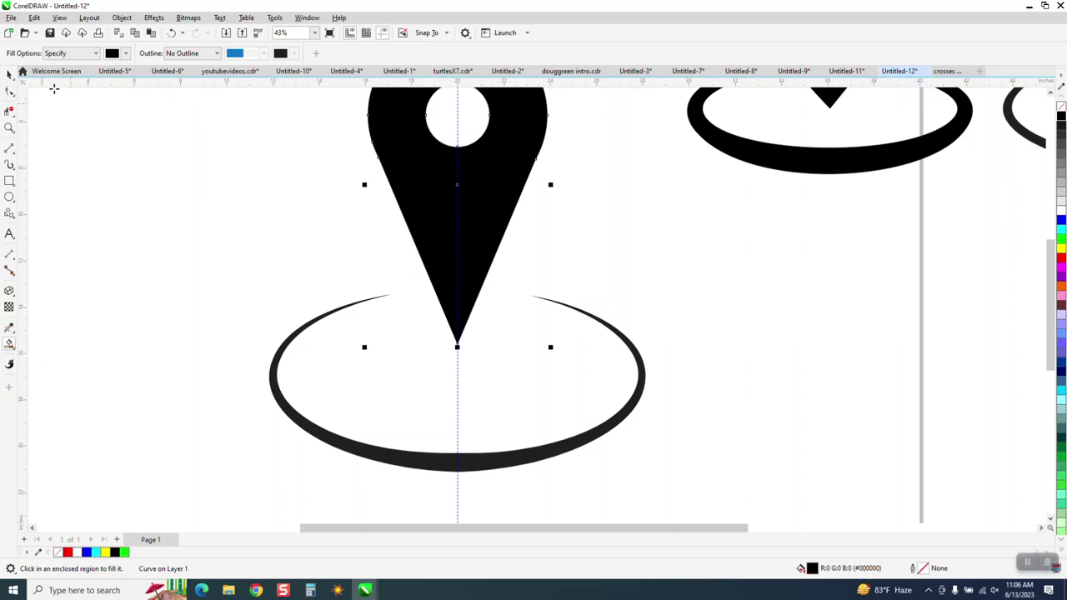
- Lower the pin so its tip sits deeper inside the ellipse base
left_click(10, 74)
left_click_drag(461, 216, 466, 250)
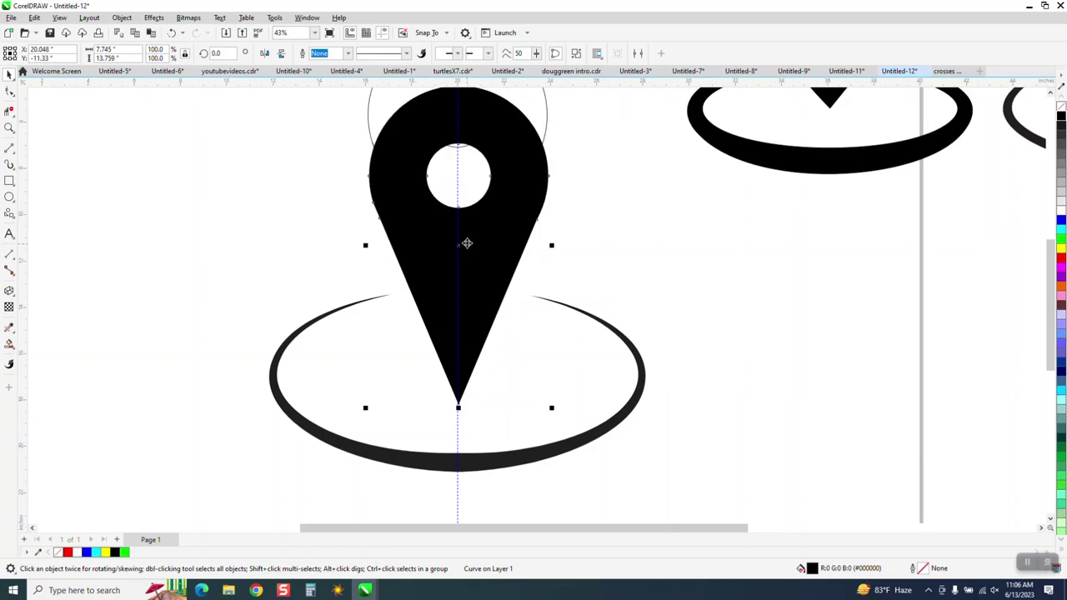
scroll(553, 141, "down", 2)
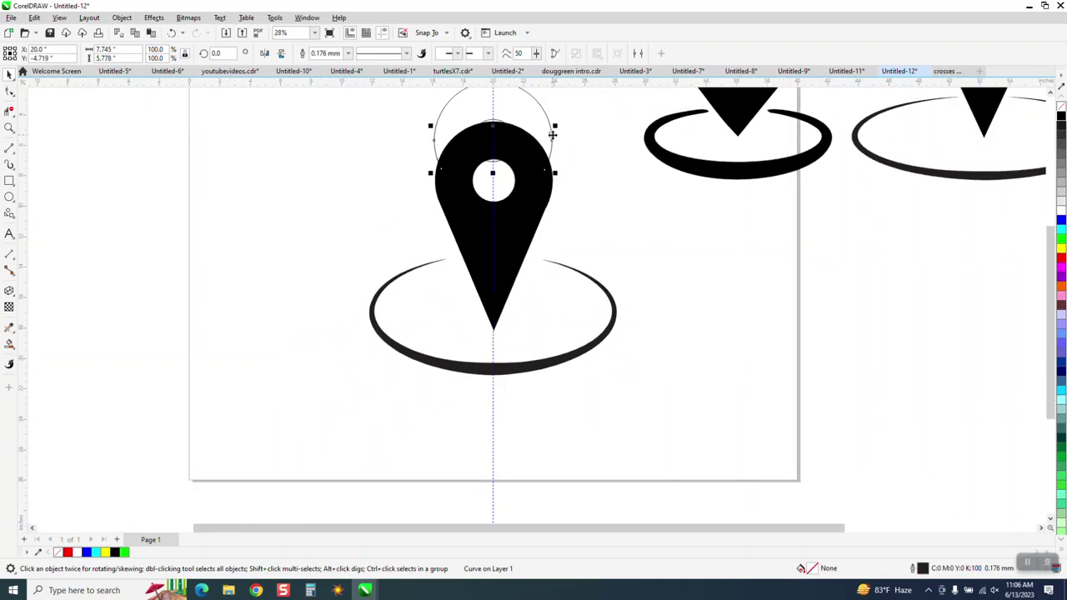
- Shift the pin aside to reveal the construction lines, then undo the move
left_click(551, 135)
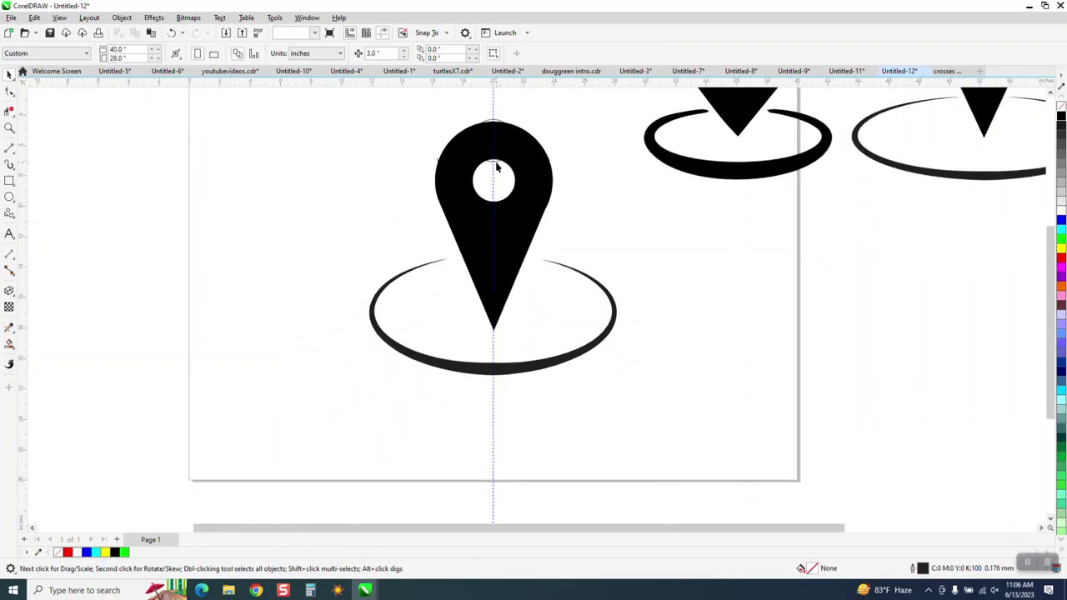
left_click(439, 163)
left_click_drag(445, 162, 485, 166)
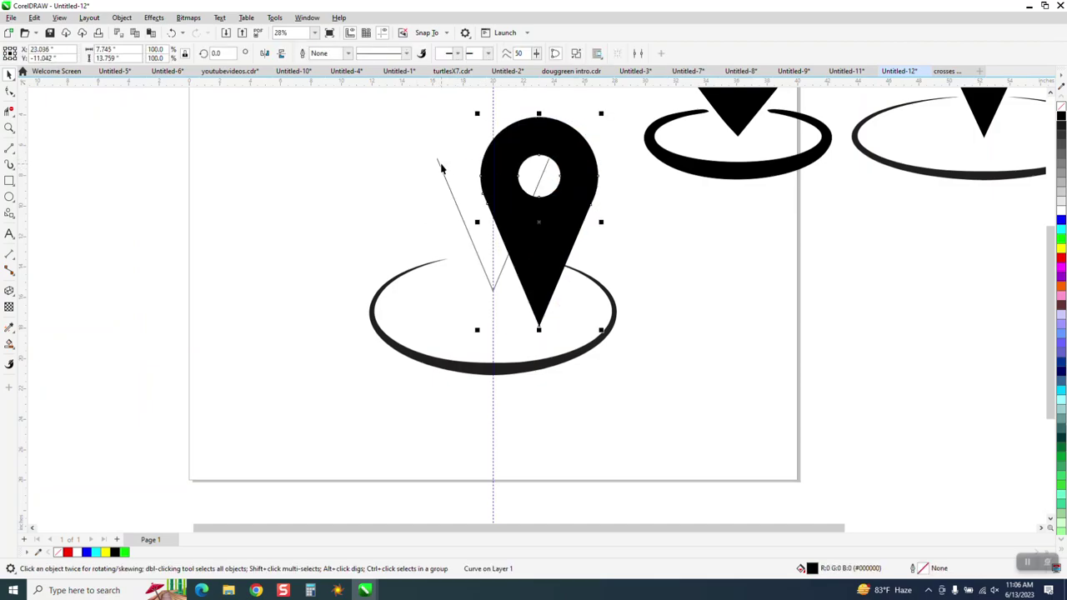
left_click(169, 33)
left_click(169, 33)
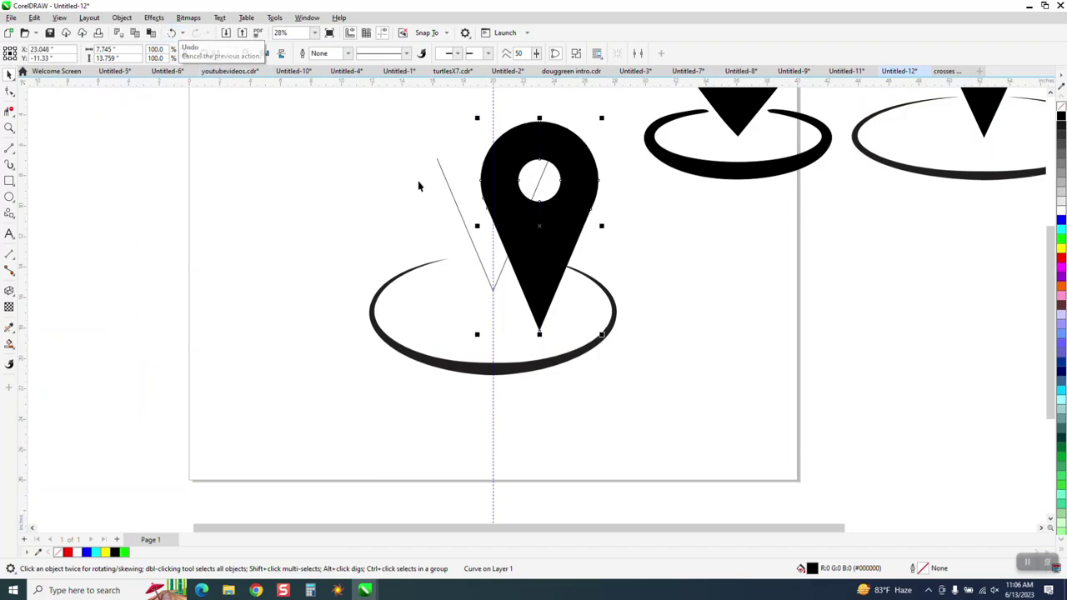
- Delete the V-shaped construction line and centre the pin horizontally on the page
left_click(449, 186)
key("Delete")
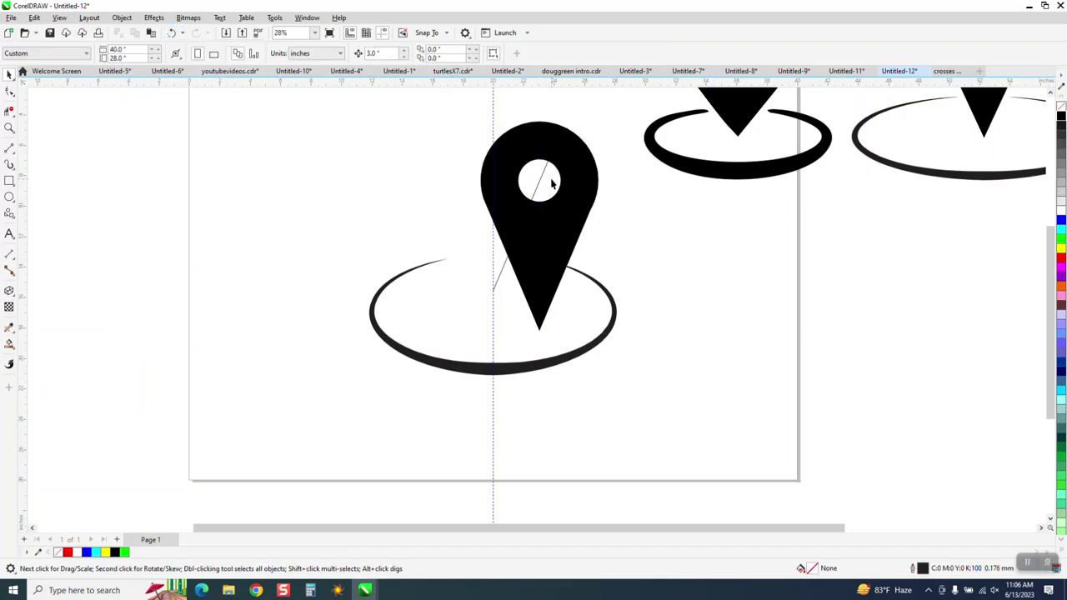
left_click(545, 182)
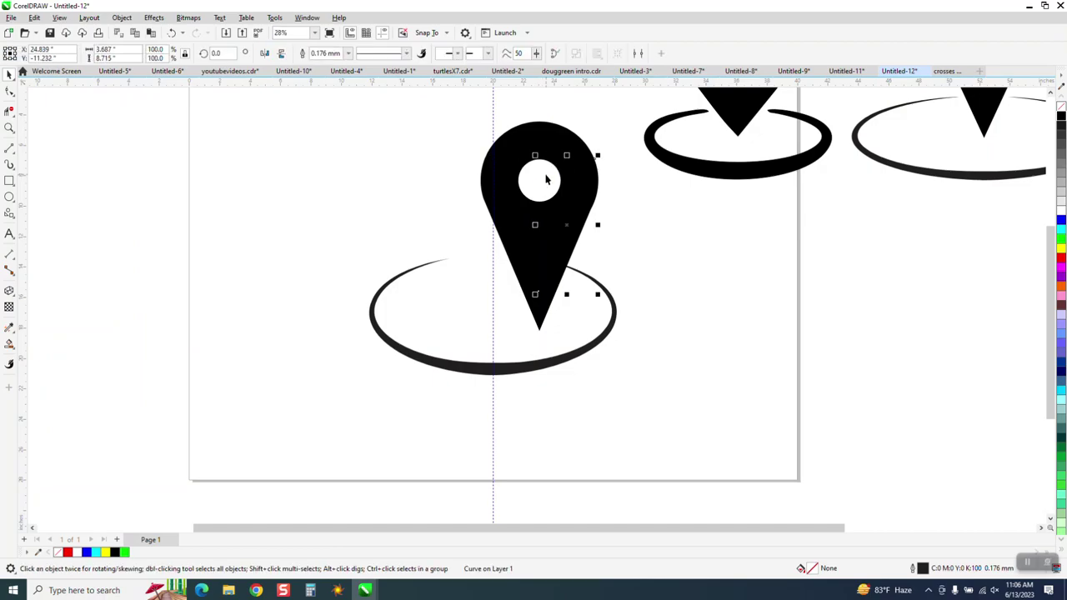
key("Escape")
left_click(579, 170)
key("c")
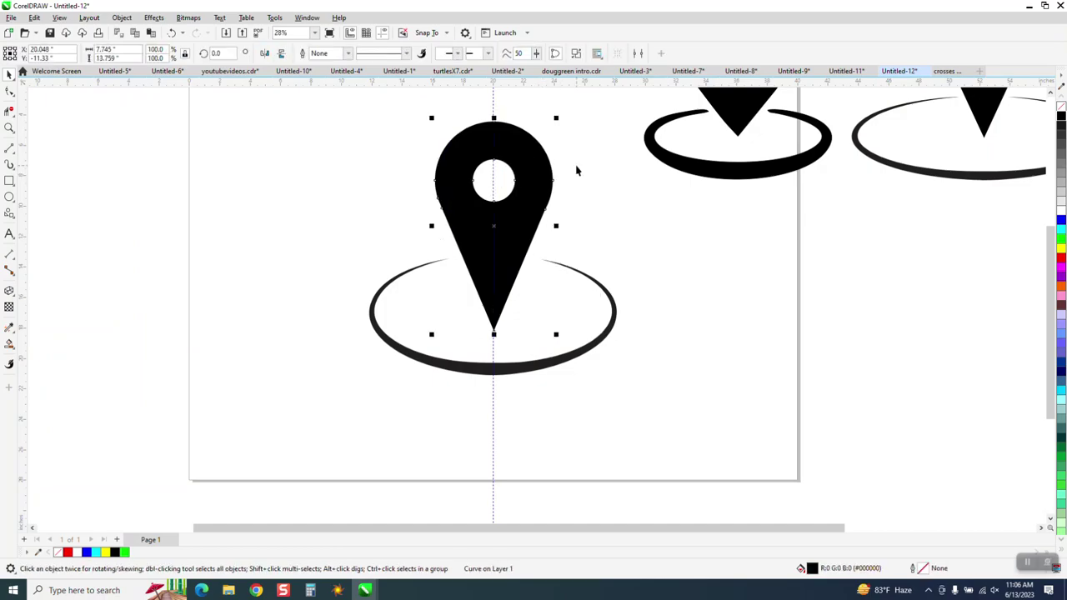
key("Escape")
scroll(388, 294, "down", 4)
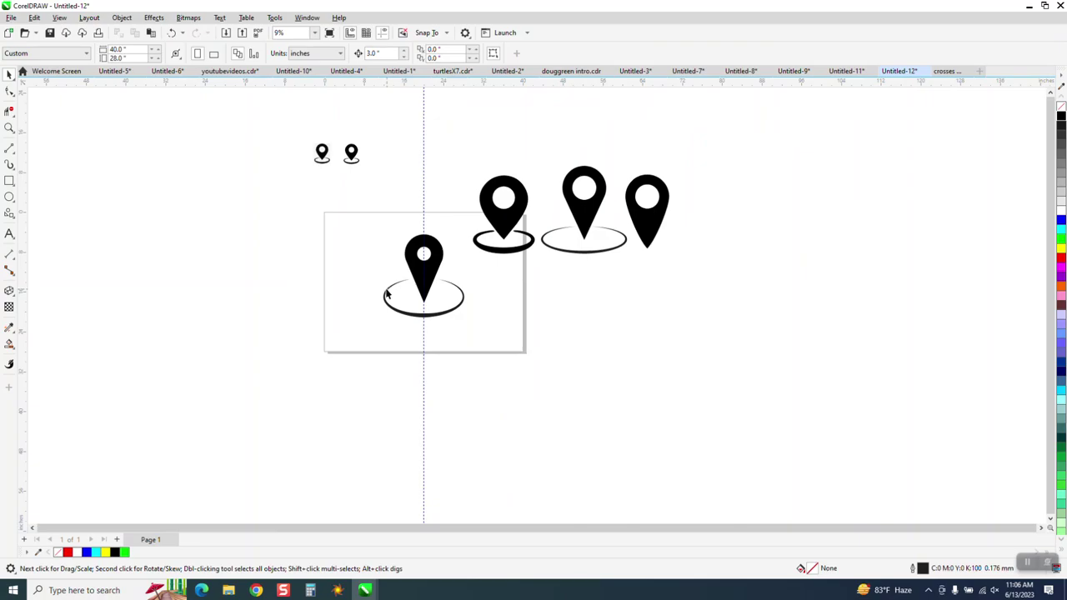
key("z")
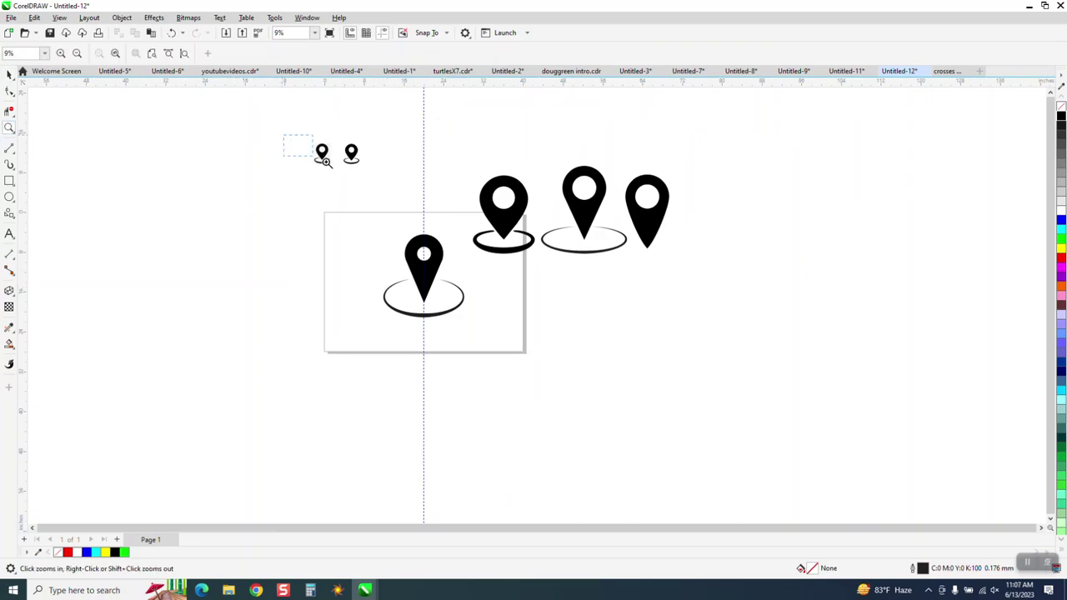
left_click_drag(321, 156, 373, 178)
scroll(425, 192, "down", 2)
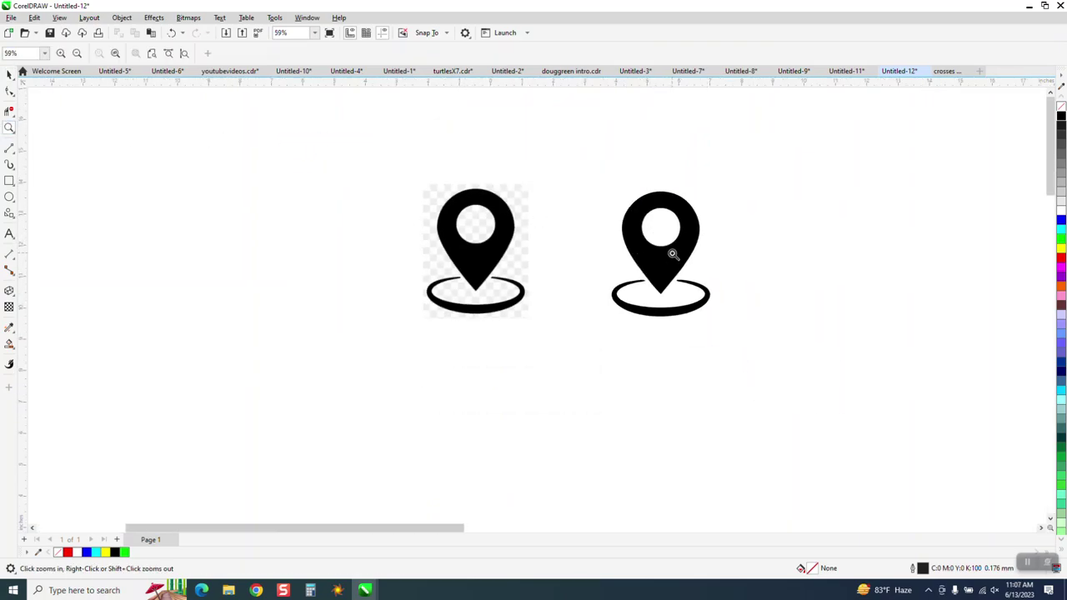
scroll(433, 233, "down", 3)
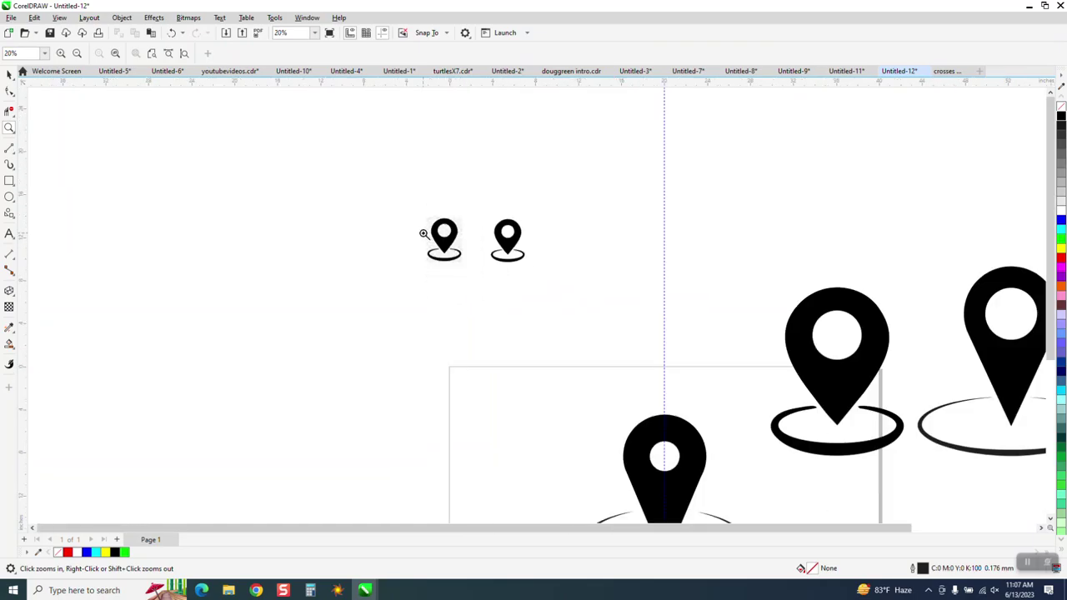
left_click(9, 75)
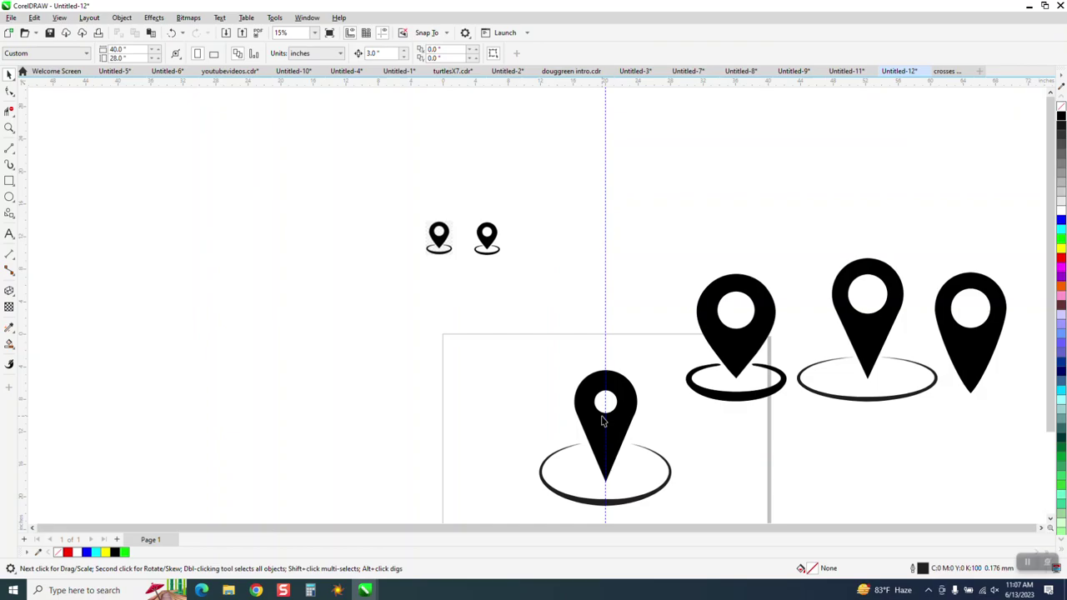
scroll(552, 396, "down", 1)
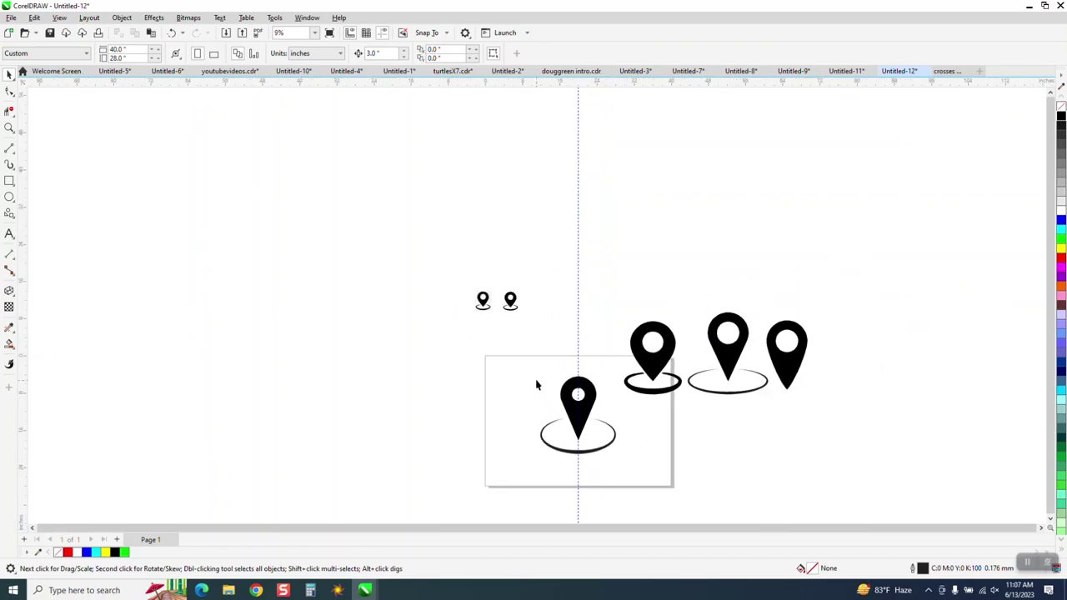